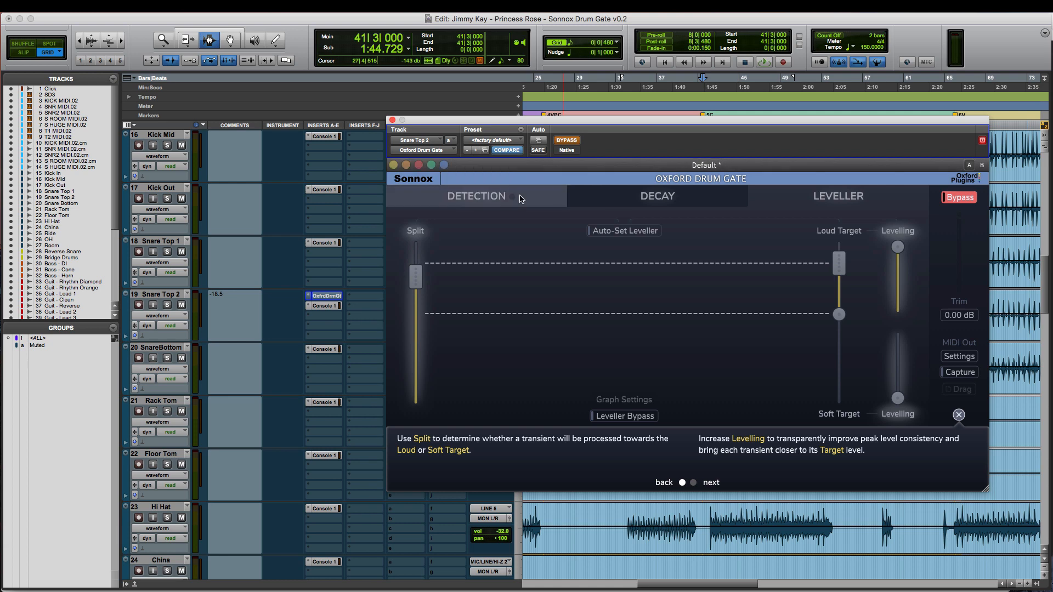
View the Detection and Leveller pages of the Oxford Drum Gate on Snare Top 2, and close the plug-in window
{"action": "left_click", "coordinate": [520, 199]}
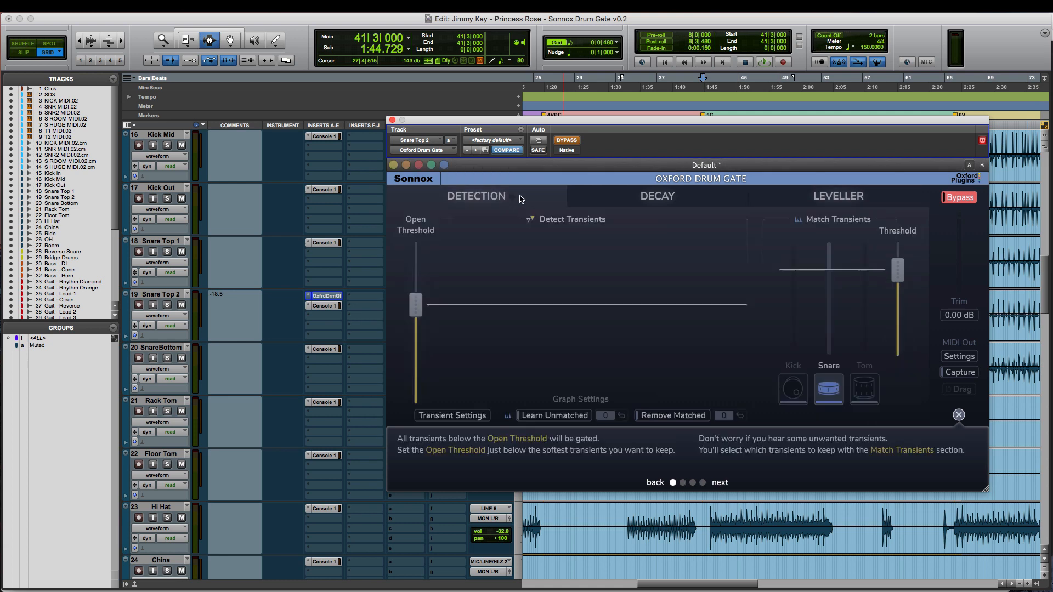
{"action": "left_click", "coordinate": [812, 196]}
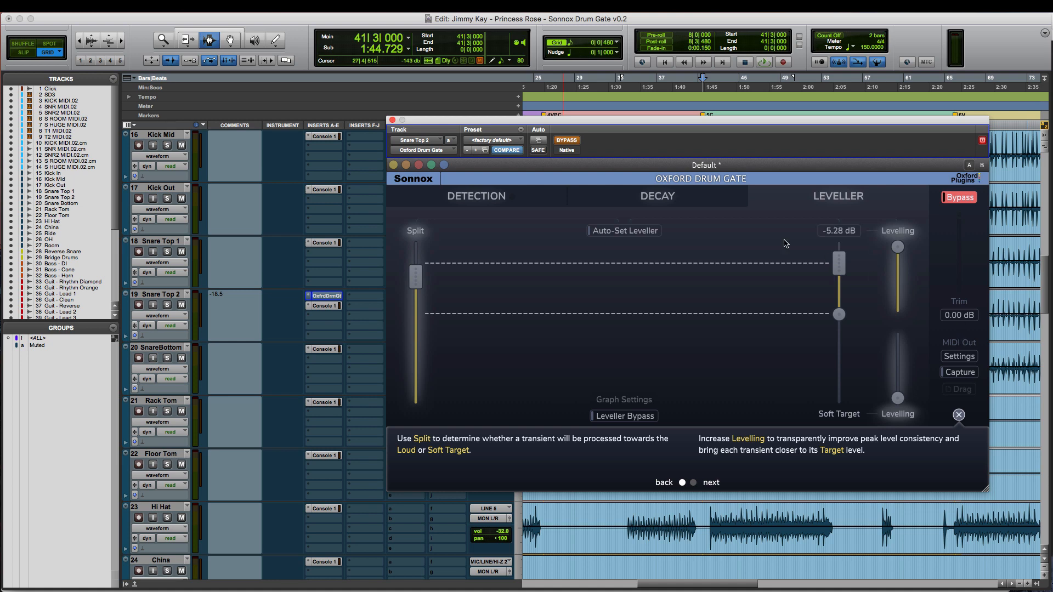
{"action": "left_click", "coordinate": [393, 120]}
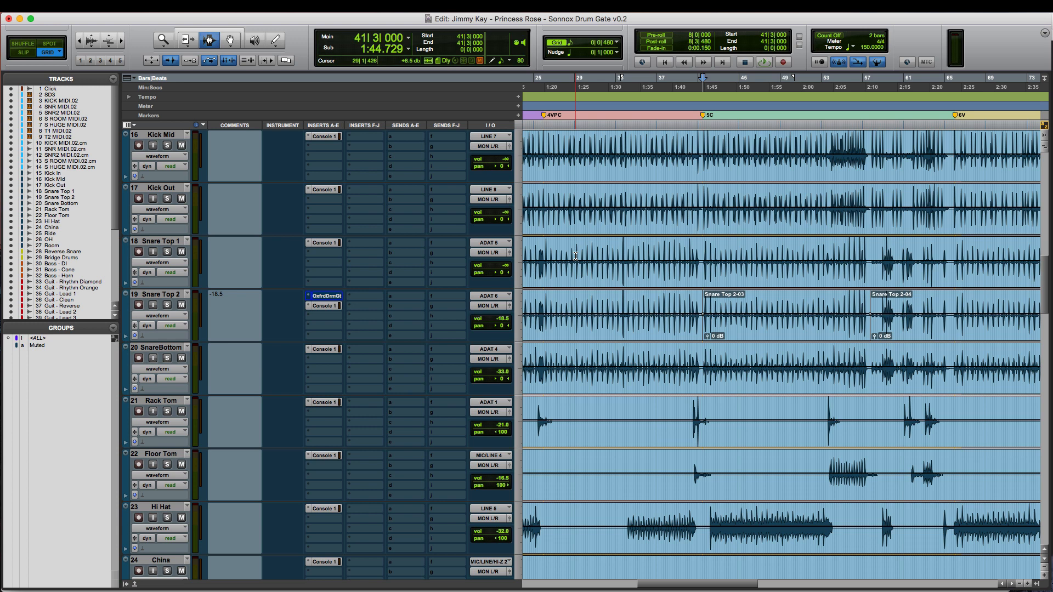
Play back the drum tracks from the marker at bar 41, and stop playback
{"action": "key", "text": "space"}
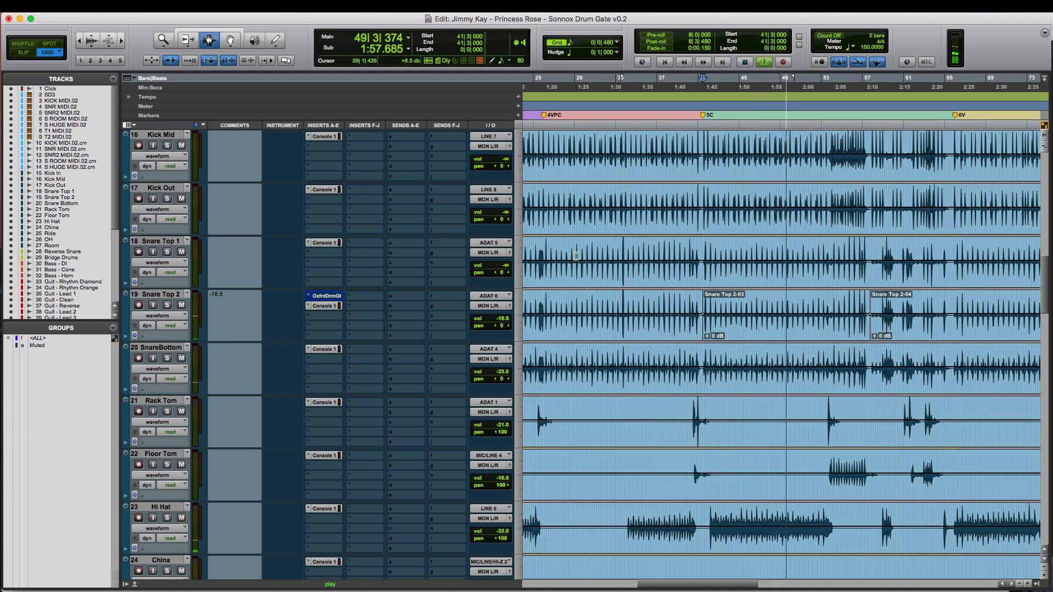
{"action": "key", "text": "space"}
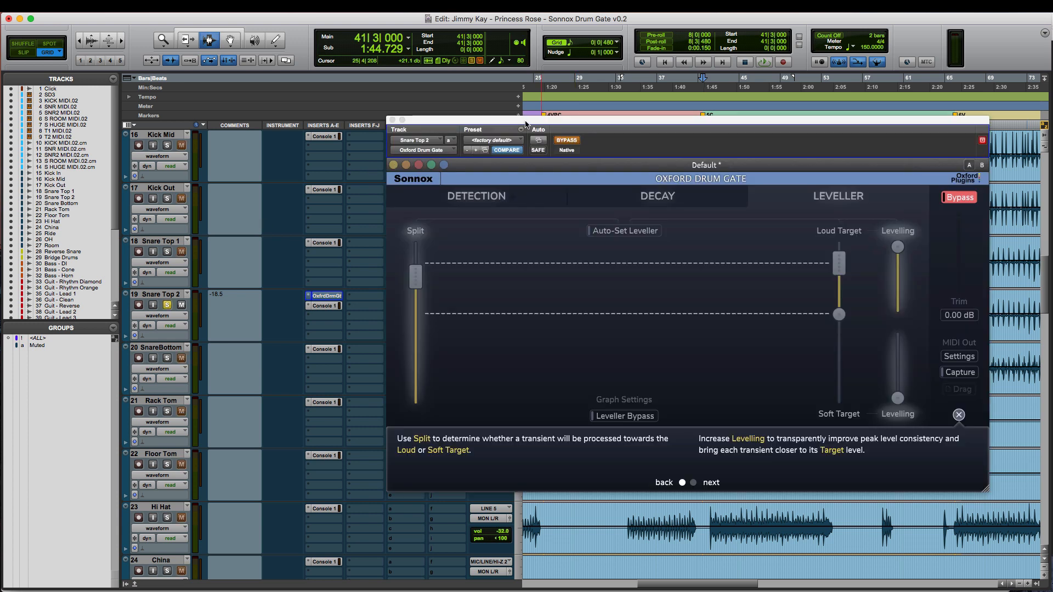
Raise the soloed Snare Top 2 track's volume to 0.0 dB during playback, keeping the Drum Gate window in view
{"action": "left_click_drag", "start_coordinate": [527, 123], "coordinate": [492, 359]}
{"action": "key", "text": "space"}
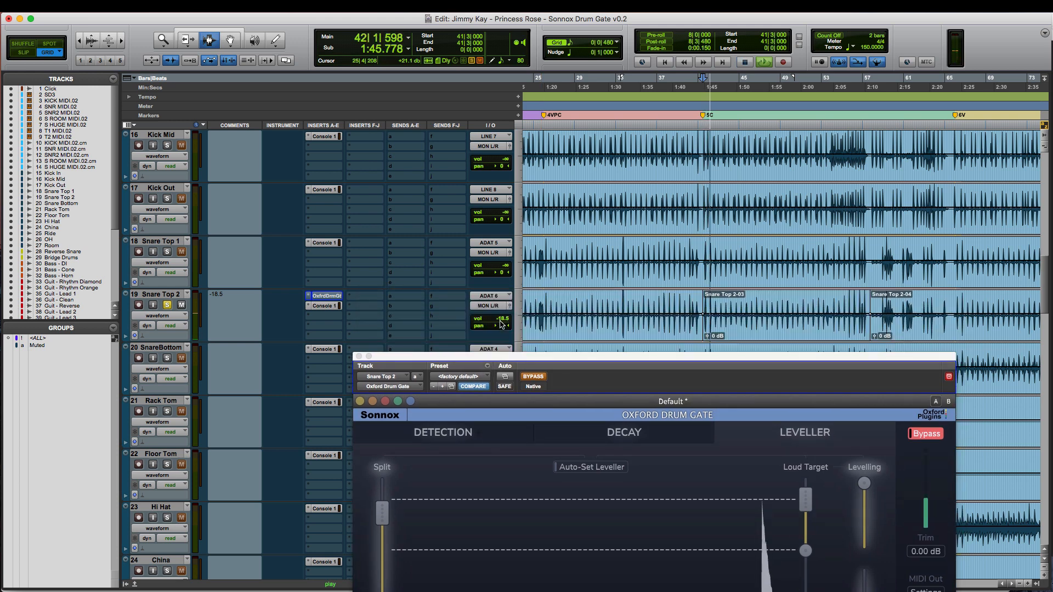
{"action": "left_click_drag", "start_coordinate": [500, 319], "coordinate": [500, 315]}
{"action": "left_click_drag", "start_coordinate": [551, 358], "coordinate": [534, 109]}
{"action": "key", "text": "space"}
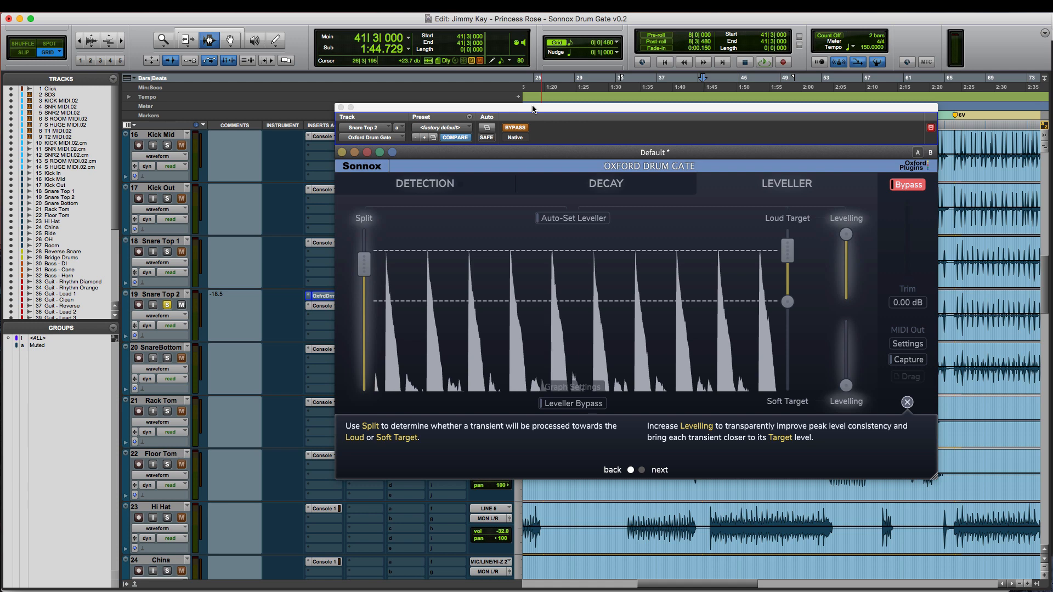
Load the Default preset in the Oxford Drum Gate on Snare Top 2
{"action": "left_click", "coordinate": [460, 130]}
{"action": "left_click", "coordinate": [626, 134]}
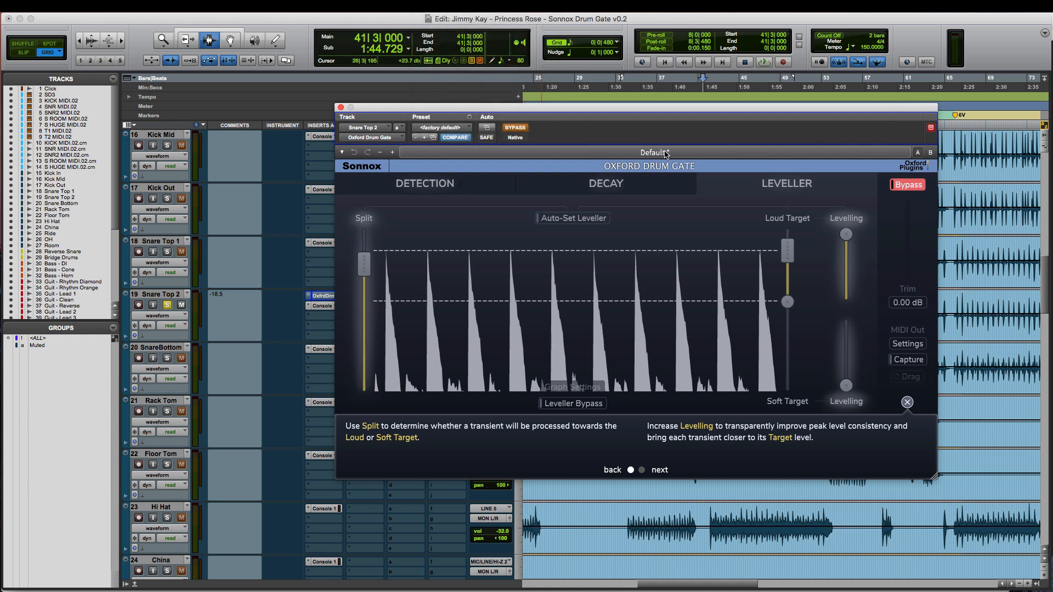
{"action": "left_click", "coordinate": [439, 127]}
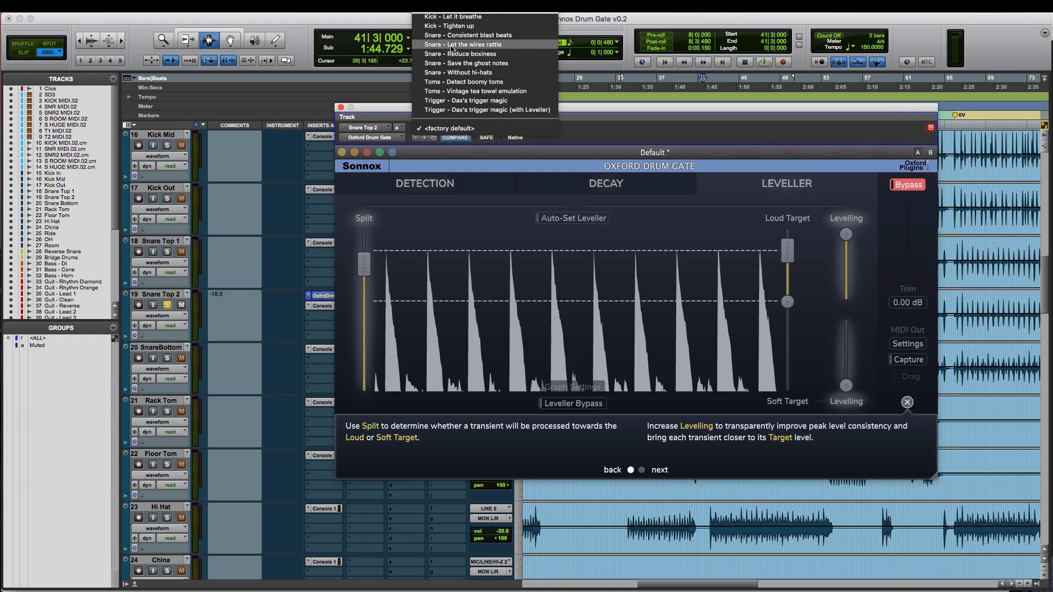
{"action": "left_click", "coordinate": [442, 13]}
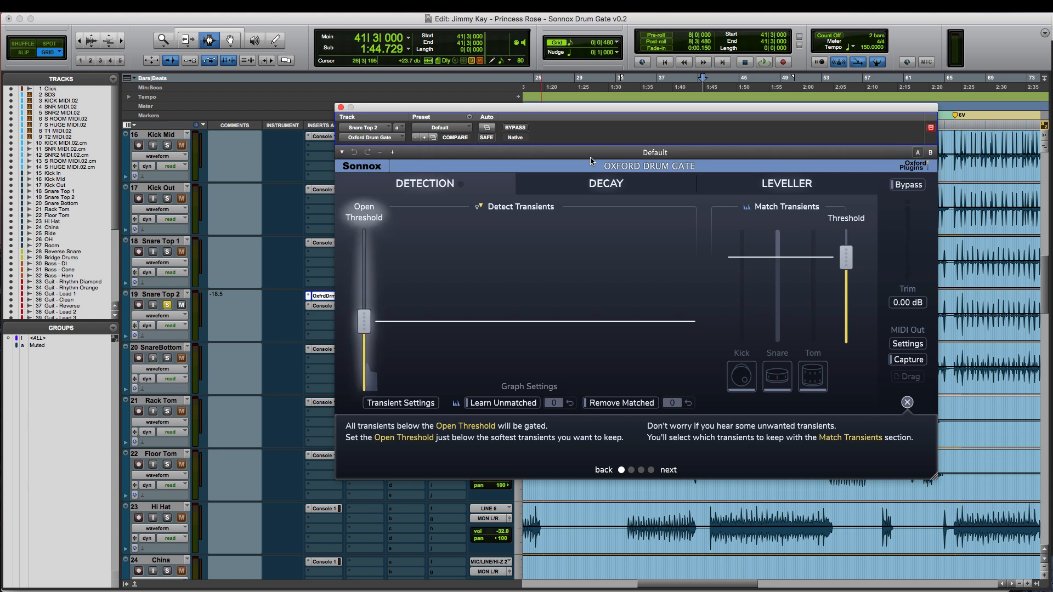
Play the soloed snare and compare its sound with the Drum Gate bypassed and active
{"action": "key", "text": "space"}
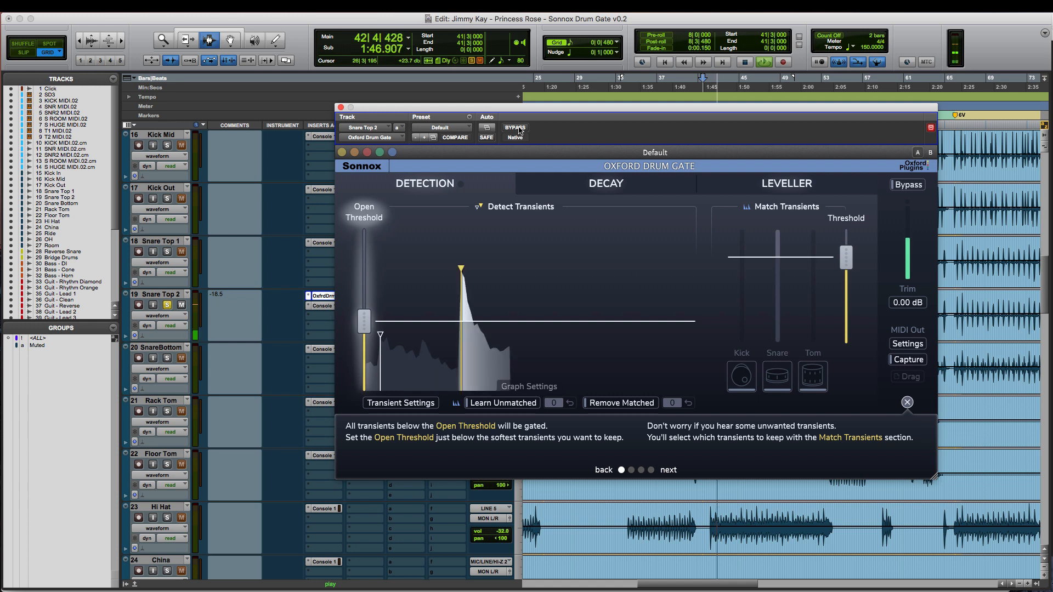
{"action": "left_click", "coordinate": [519, 128]}
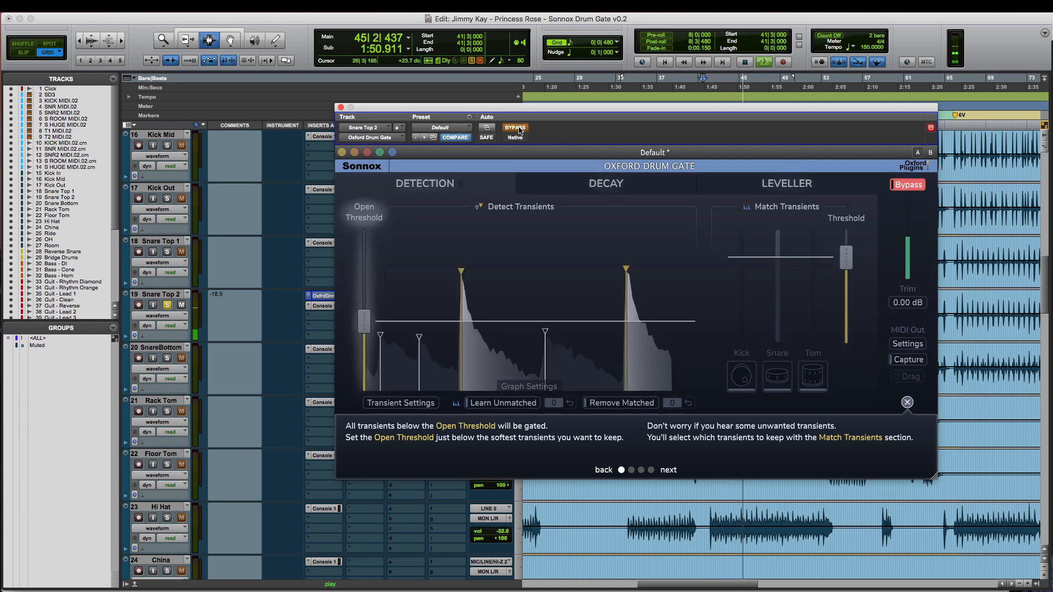
{"action": "left_click", "coordinate": [520, 128]}
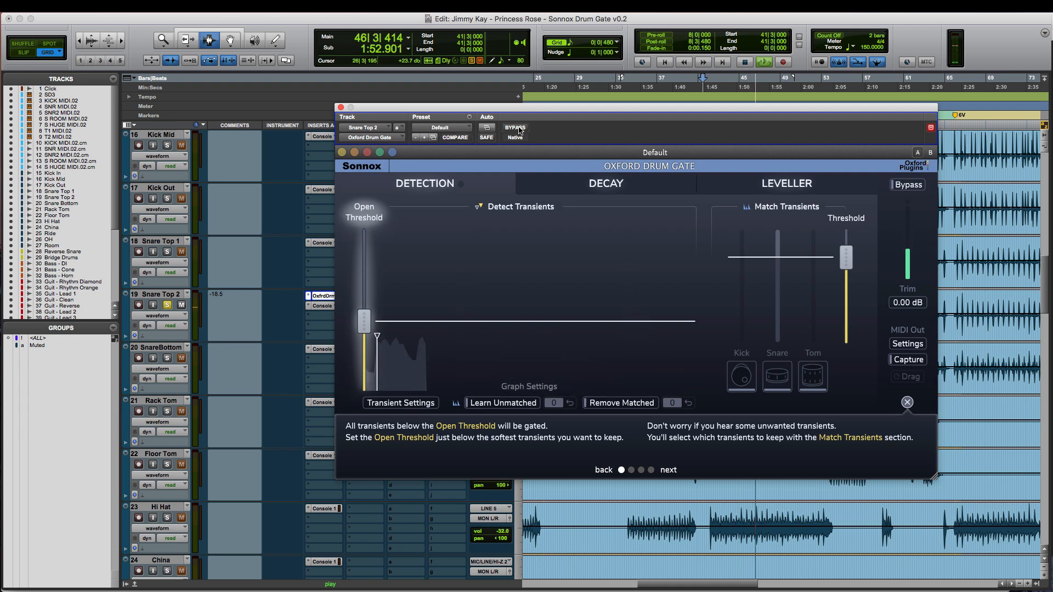
{"action": "key", "text": "space"}
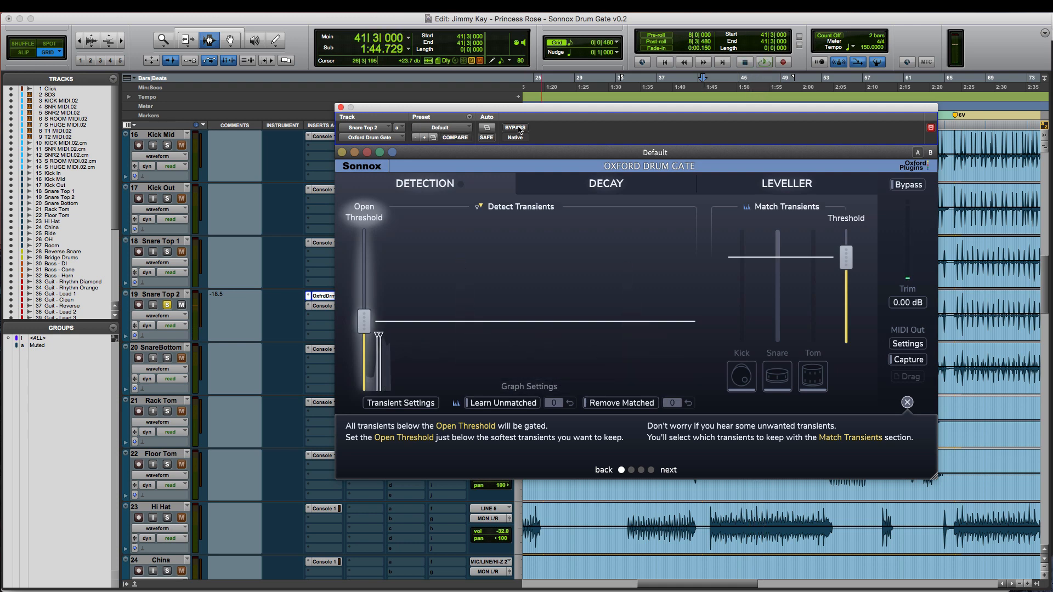
Try Open Threshold values of 3.00 dB and -10.5 dB in the Drum Gate while the snare plays
{"action": "mouse_move", "coordinate": [362, 320]}
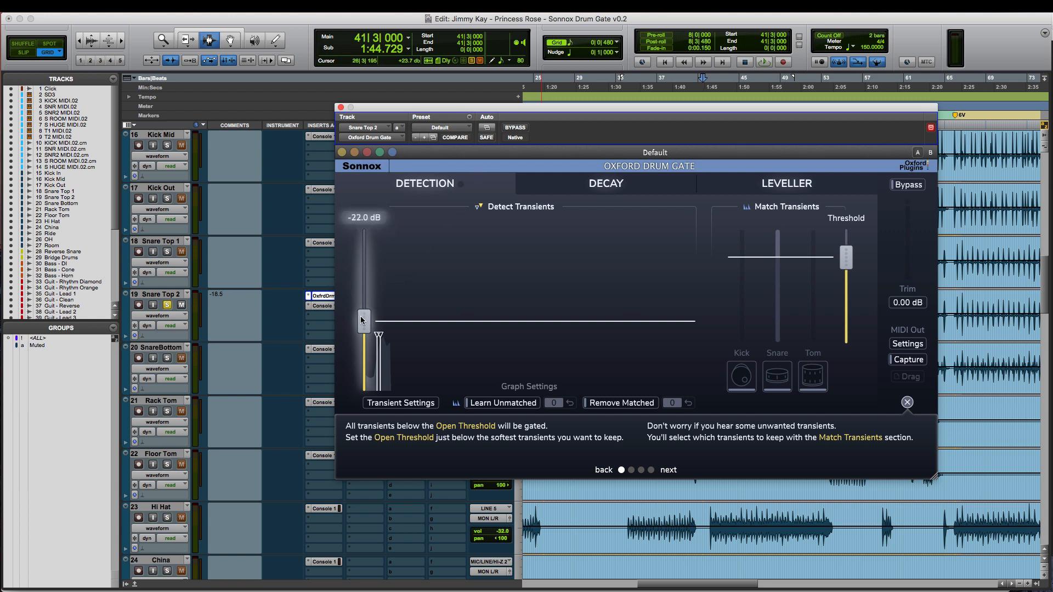
{"action": "key", "text": "space"}
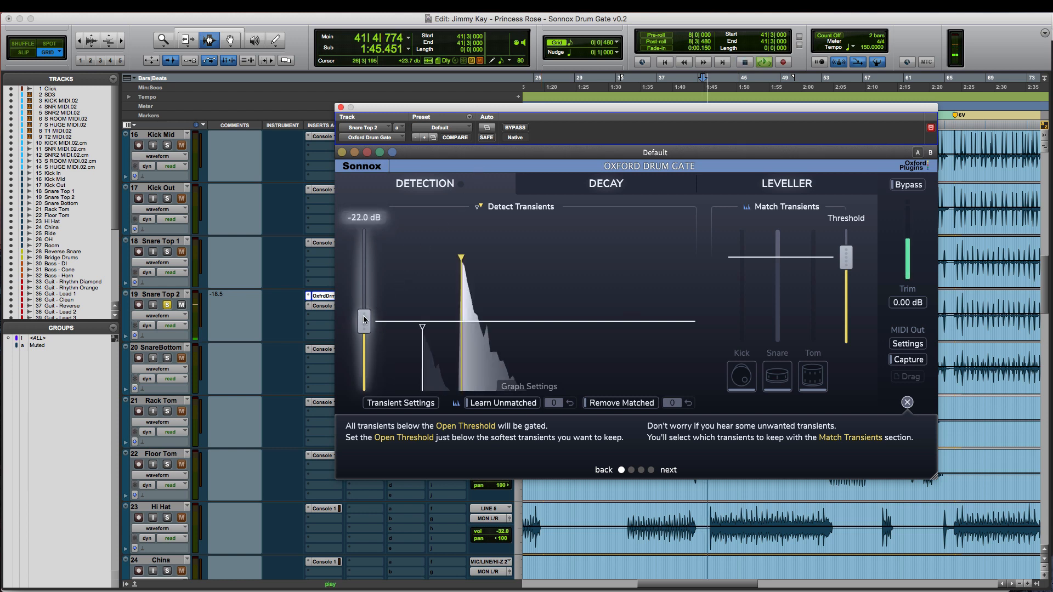
{"action": "left_click_drag", "start_coordinate": [363, 316], "coordinate": [363, 240]}
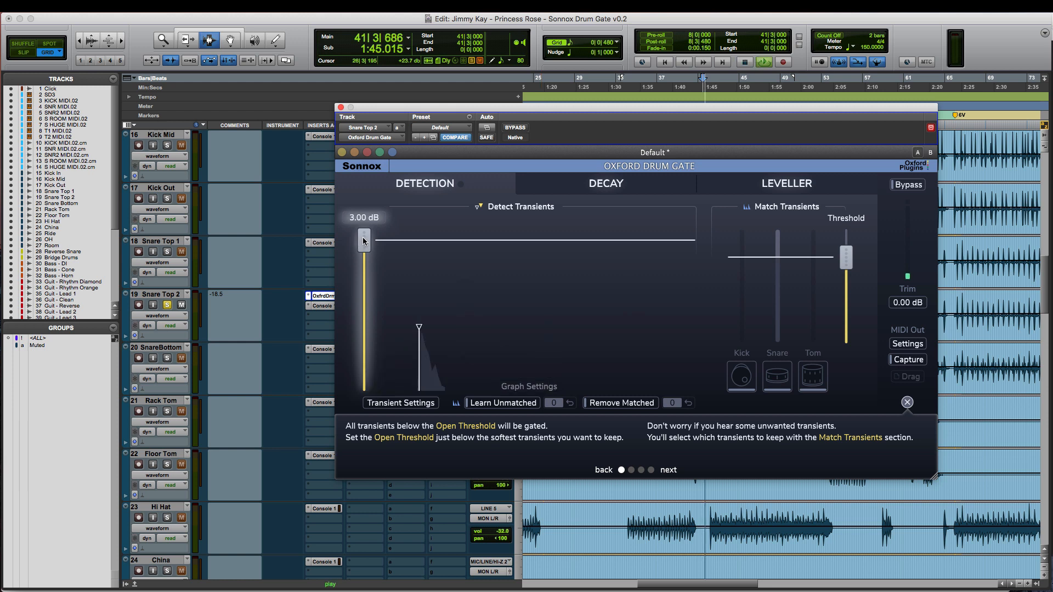
{"action": "left_click_drag", "start_coordinate": [364, 237], "coordinate": [364, 284]}
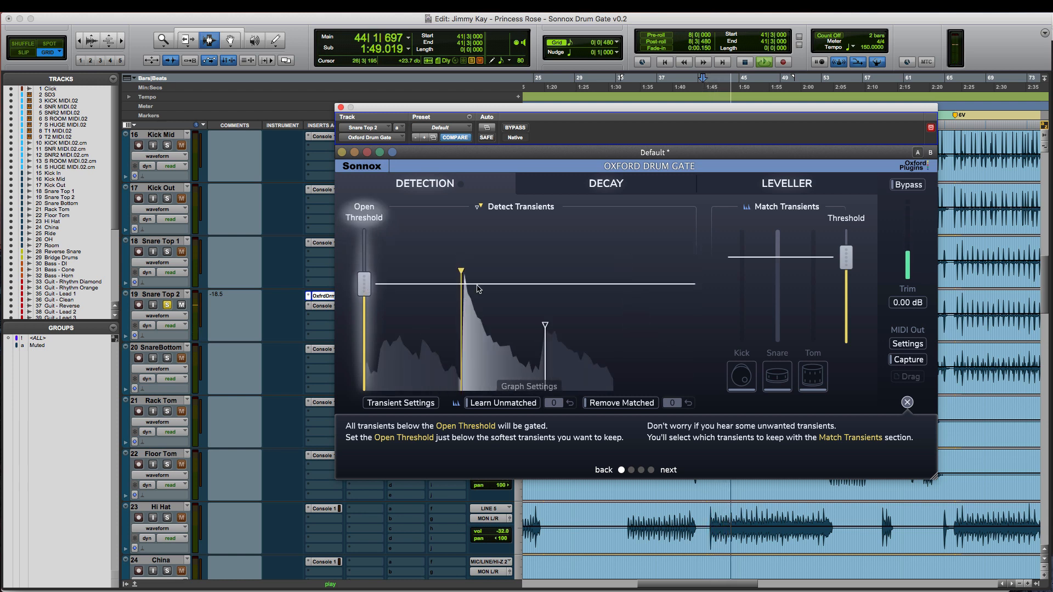
{"action": "key", "text": "space"}
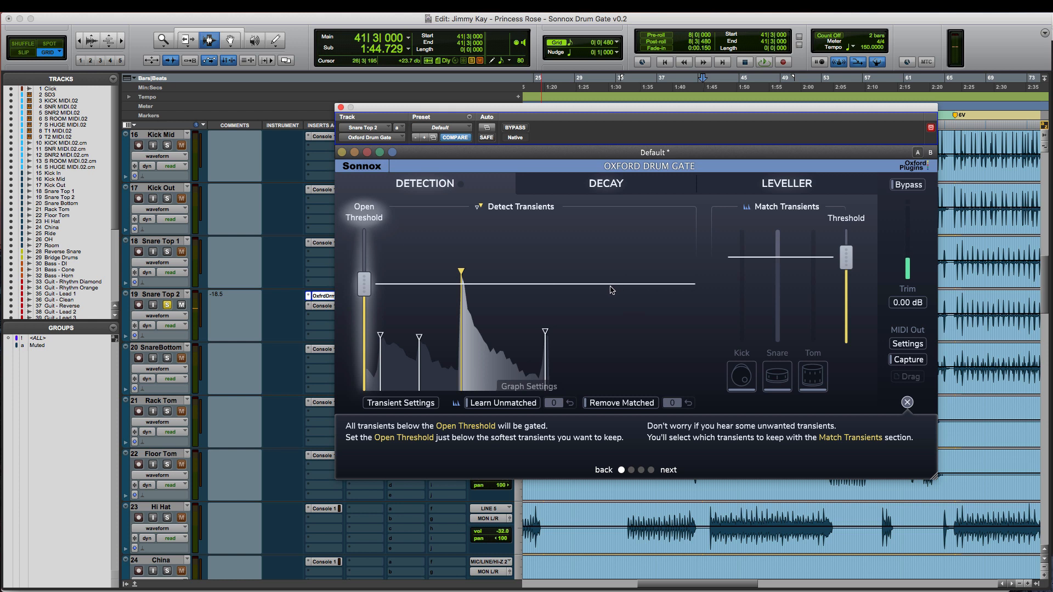
Lower the Drum Gate's Open Threshold to -29.9 dB and audition the snare with it
{"action": "mouse_move", "coordinate": [367, 286]}
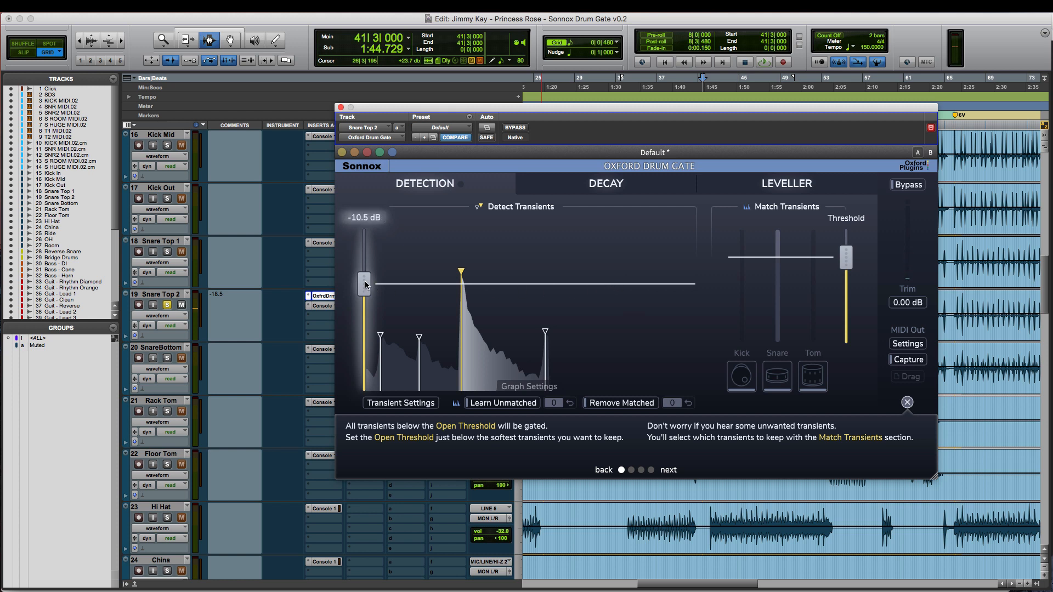
{"action": "left_click_drag", "start_coordinate": [365, 285], "coordinate": [368, 345]}
{"action": "mouse_move", "coordinate": [367, 291]}
{"action": "key", "text": "space"}
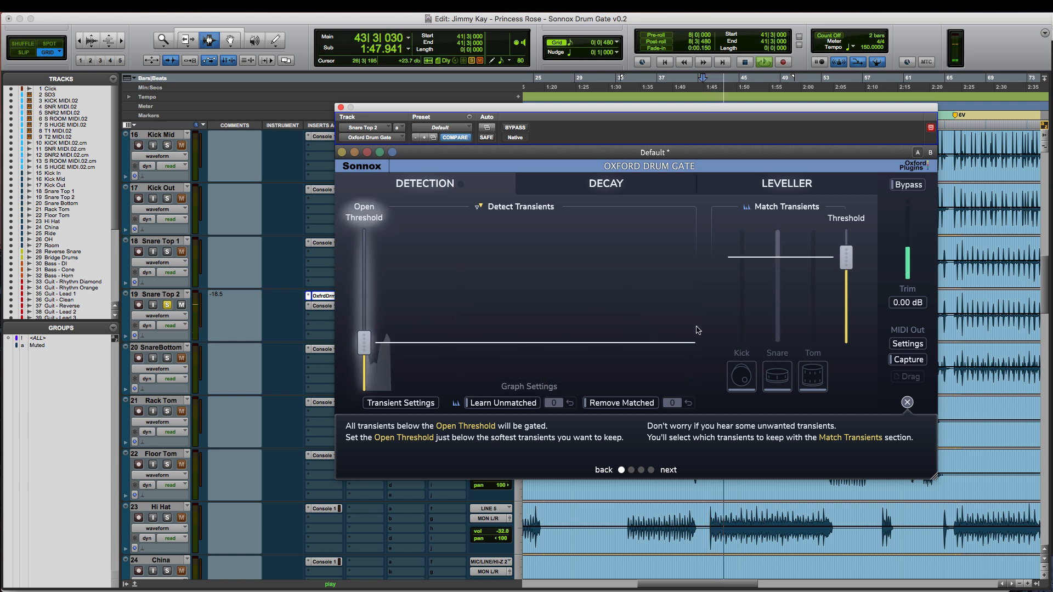
{"action": "key", "text": "space"}
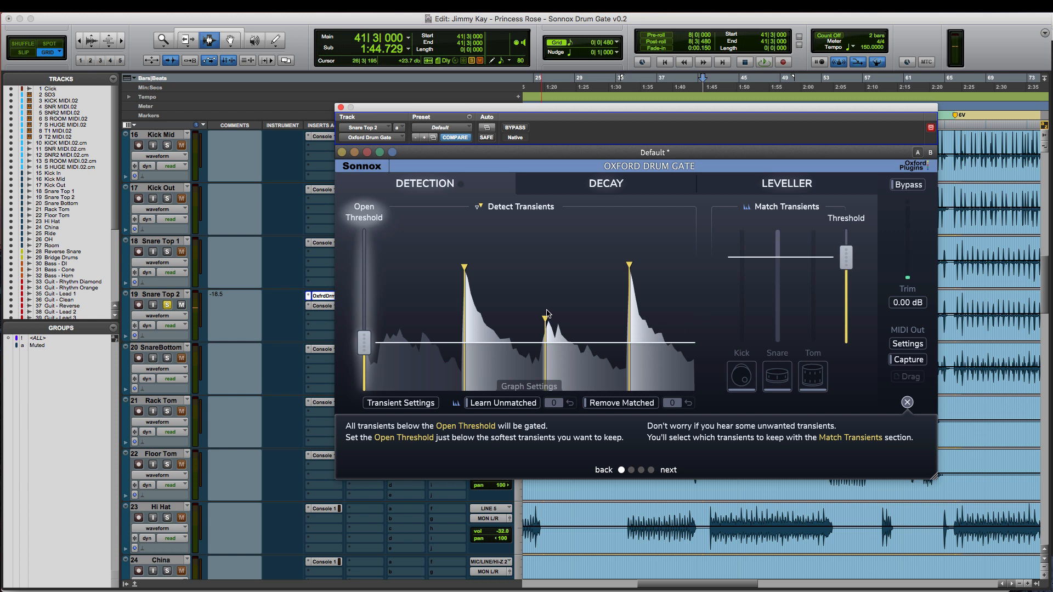
{"action": "left_click_drag", "start_coordinate": [362, 340], "coordinate": [365, 342]}
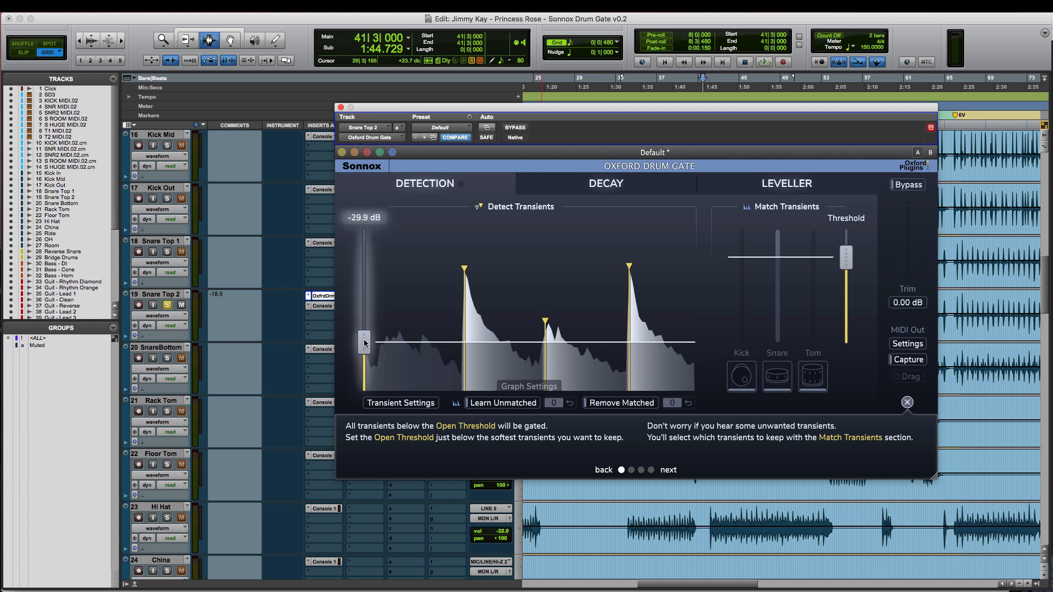
{"action": "key", "text": "space"}
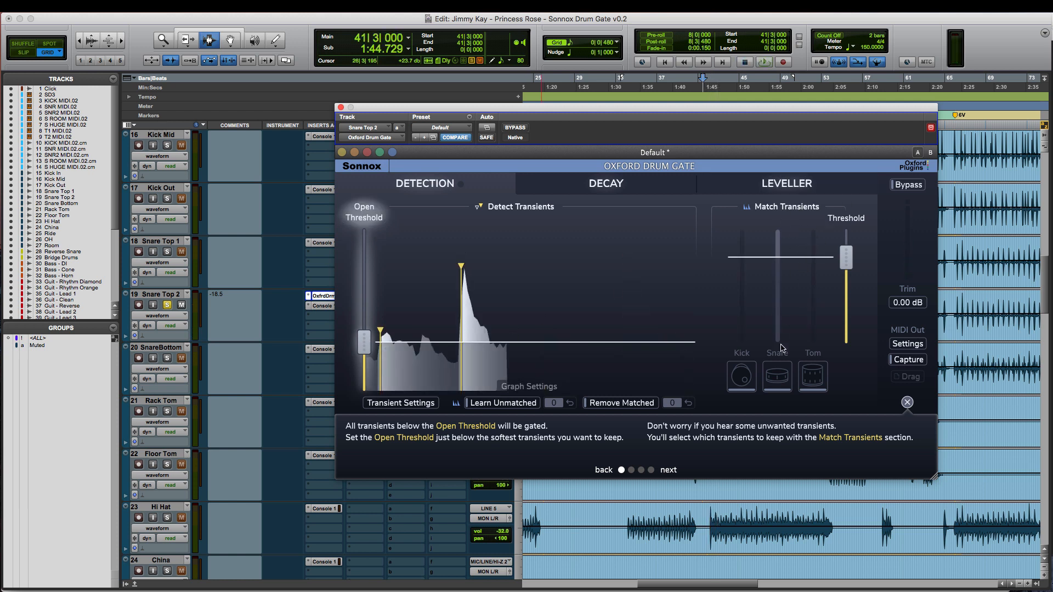
Enable Snare in Match Transients and play the track to audition the matched hits
{"action": "left_click", "coordinate": [783, 376]}
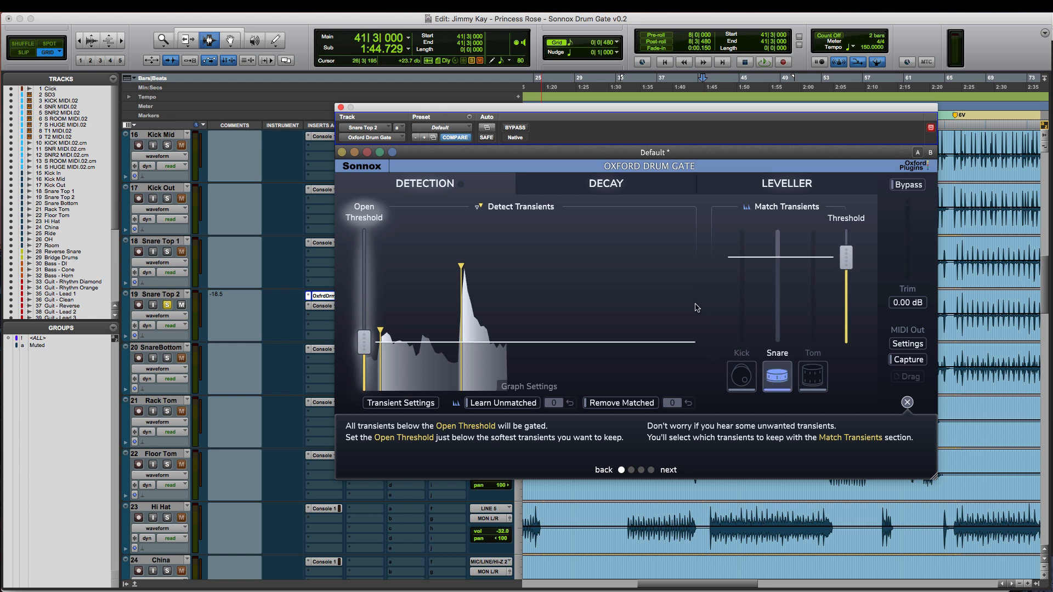
{"action": "key", "text": "space"}
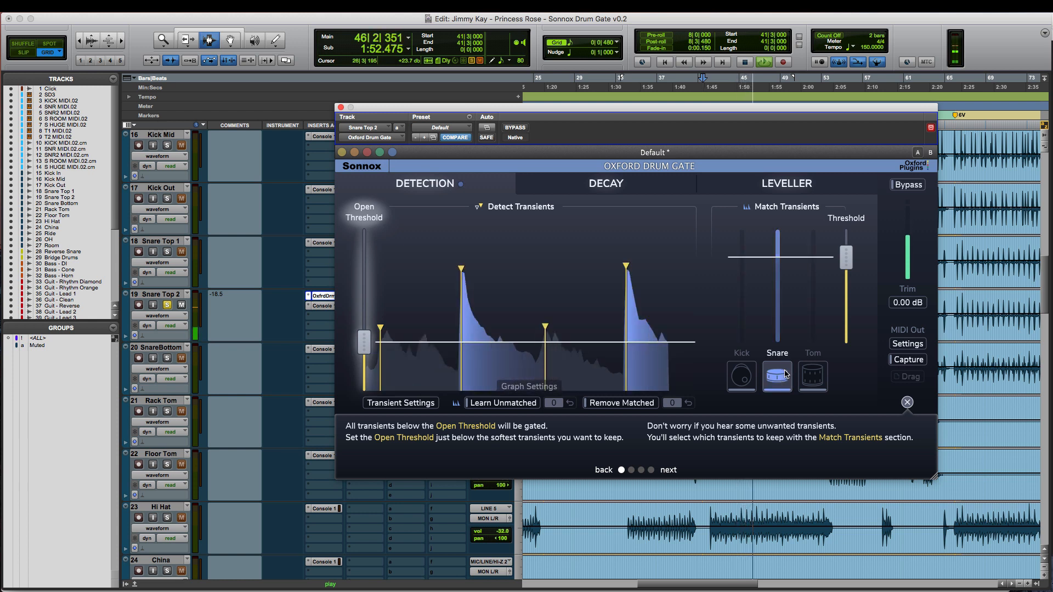
{"action": "key", "text": "space"}
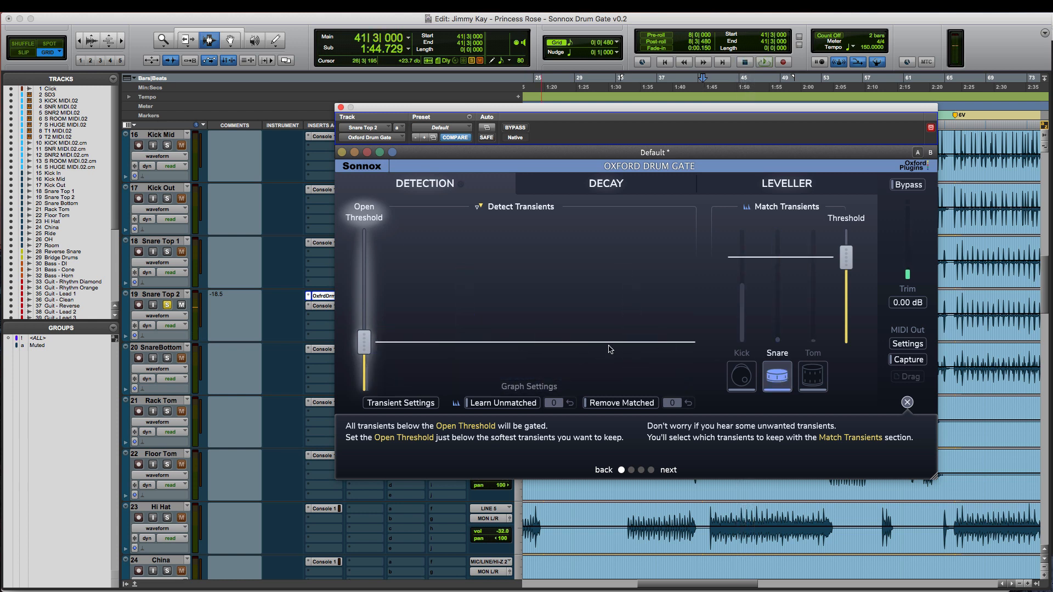
{"action": "key", "text": "space"}
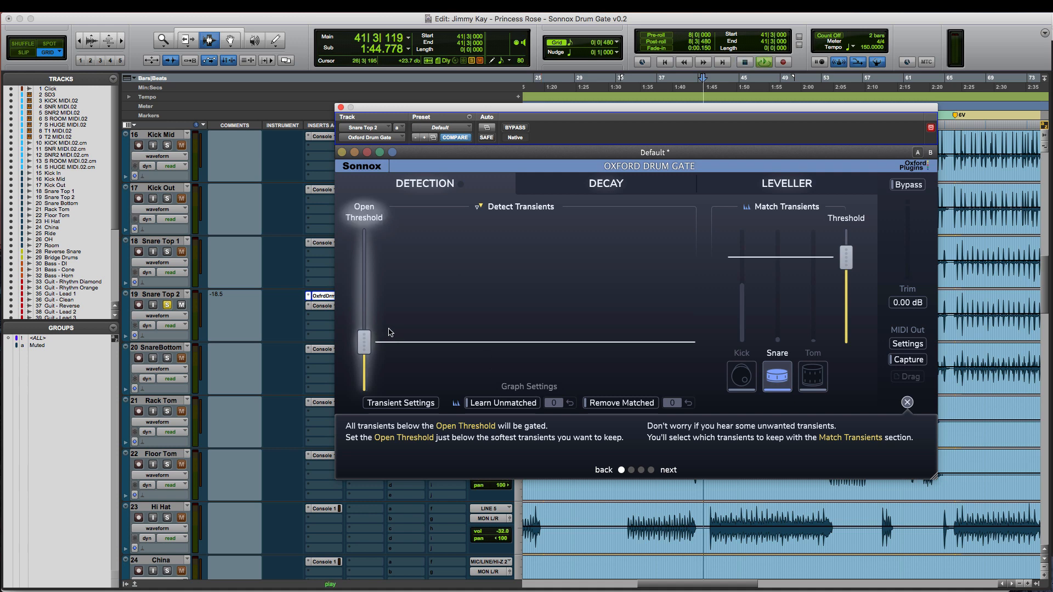
{"action": "key", "text": "space"}
{"action": "key", "text": "space"}
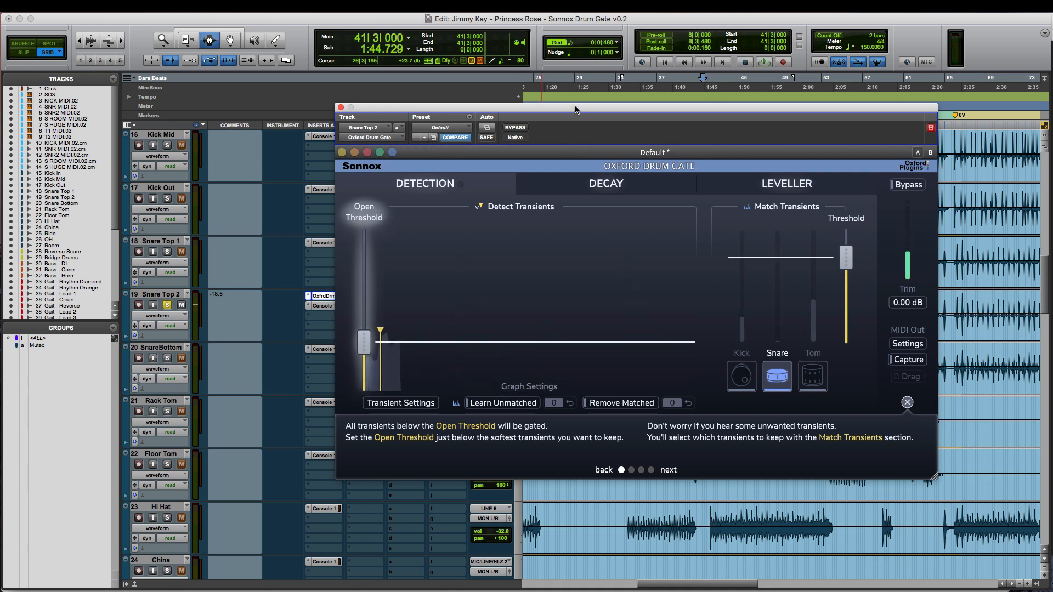
Switch to Slip mode, select the snare hit near 41|4 on the Snare Top 2 track, and play it
{"action": "left_click_drag", "start_coordinate": [575, 109], "coordinate": [604, 287]}
{"action": "key", "text": "super+bracketright"}
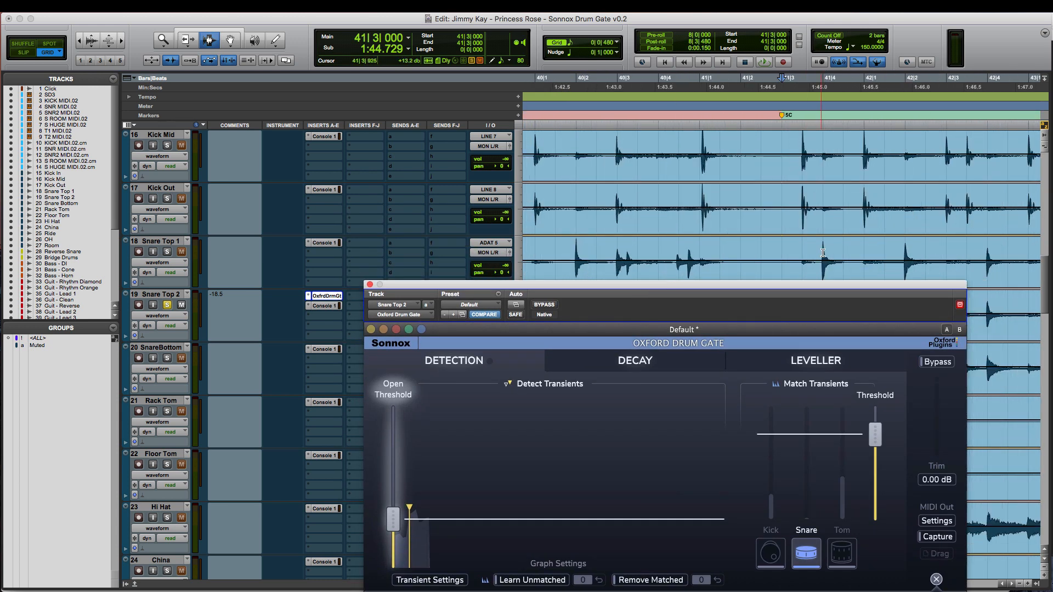
{"action": "left_click", "coordinate": [817, 251]}
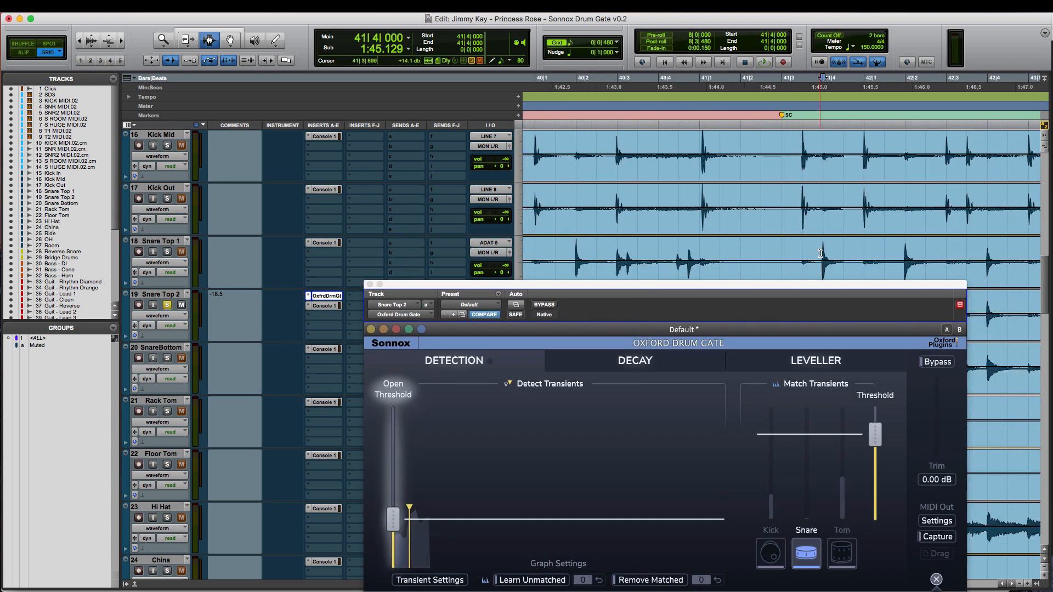
{"action": "scroll", "coordinate": [818, 251], "scroll_direction": "down", "scroll_amount": 1}
{"action": "key", "text": "F2"}
{"action": "left_click_drag", "start_coordinate": [818, 252], "coordinate": [838, 253]}
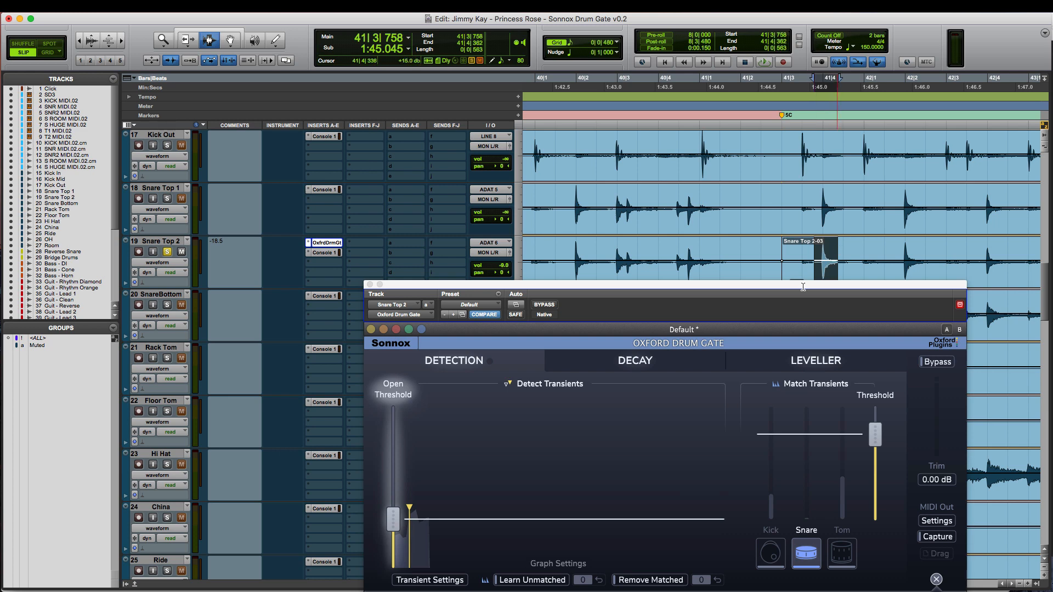
{"action": "key", "text": "space"}
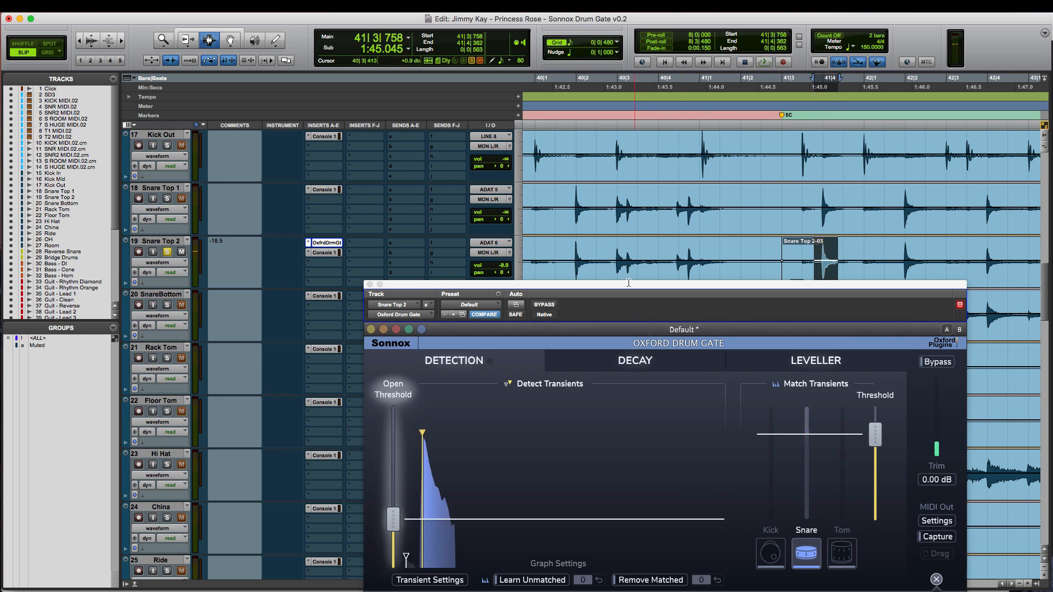
Move the Drum Gate window clear of the hit and widen its selection to span 41|3|643 to 41|4|784
{"action": "left_click_drag", "start_coordinate": [629, 284], "coordinate": [463, 109]}
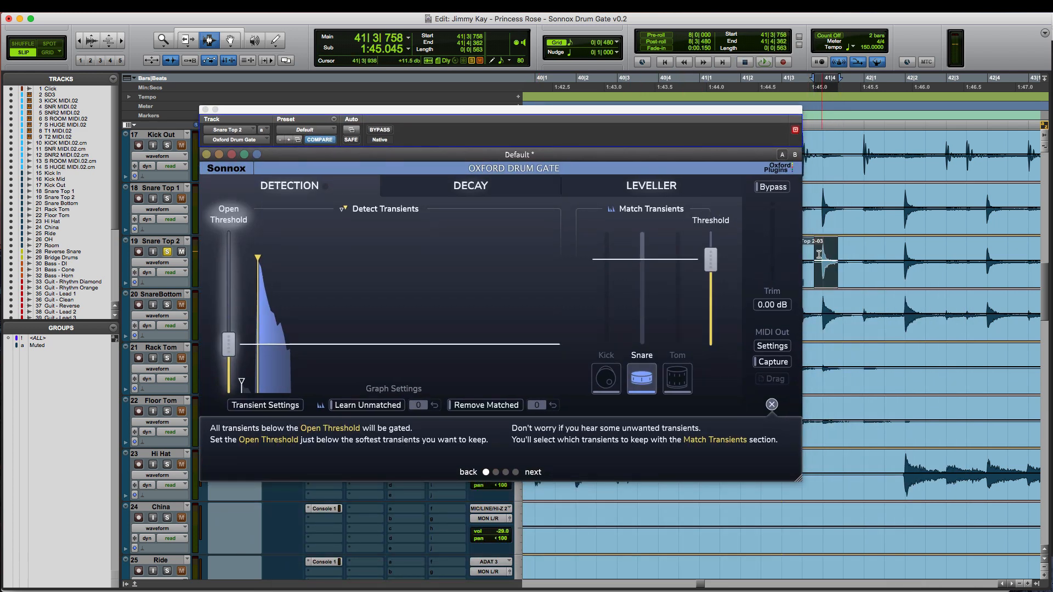
{"action": "left_click_drag", "start_coordinate": [810, 258], "coordinate": [857, 258]}
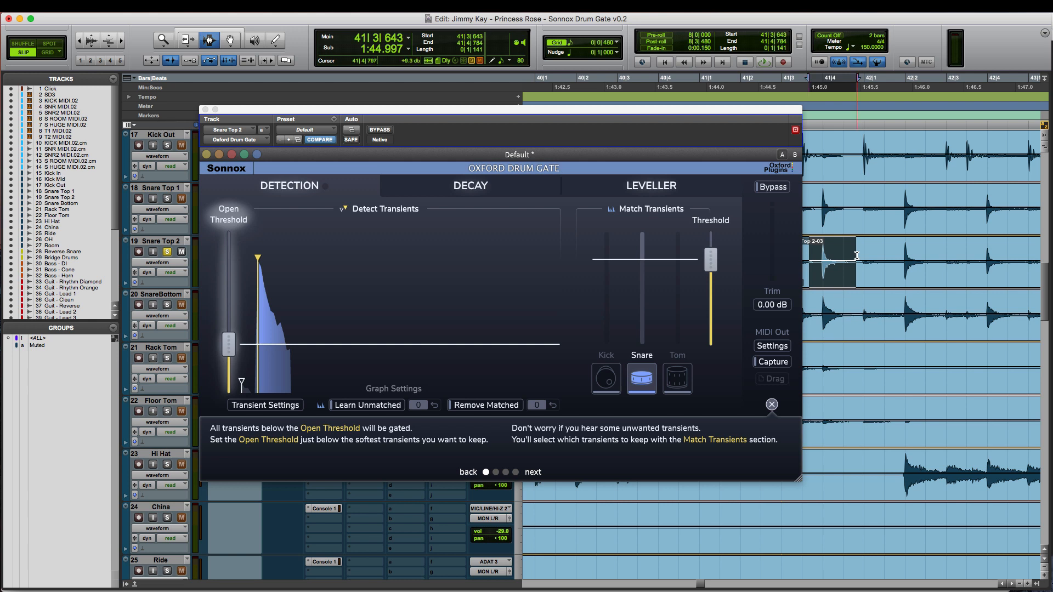
Play the selected snare hit, and select and play the hit near 42|2 on the Snare Top 2 track
{"action": "key", "text": "space"}
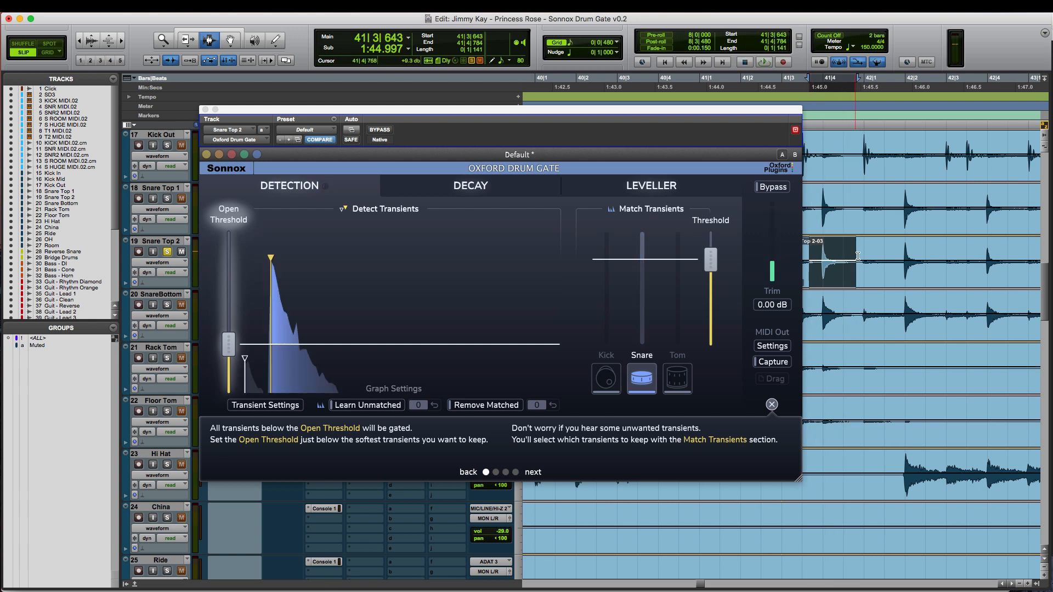
{"action": "left_click_drag", "start_coordinate": [881, 257], "coordinate": [960, 260]}
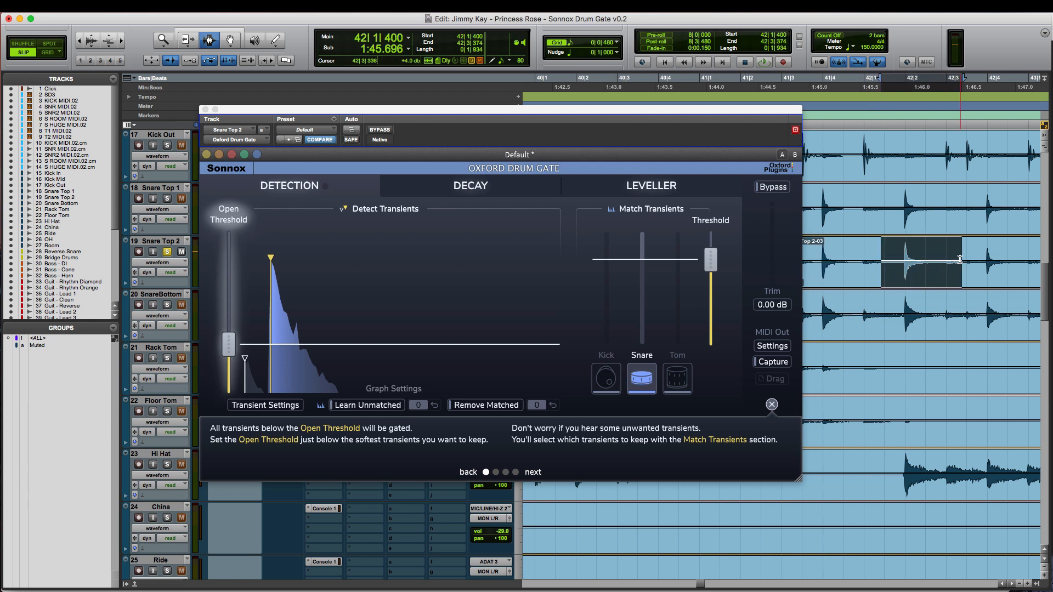
{"action": "key", "text": "space"}
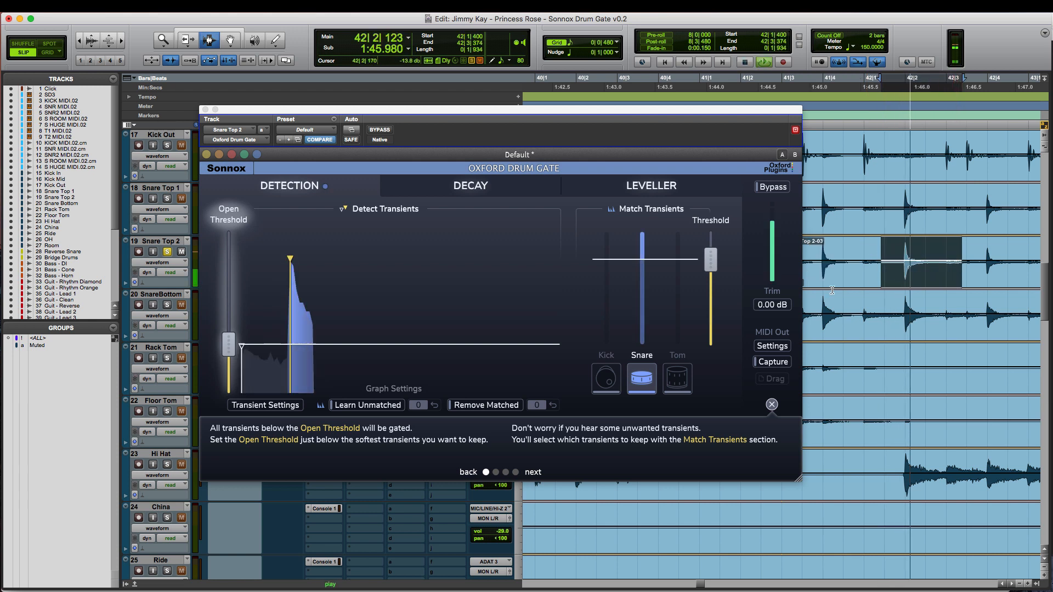
Try Learn Unmatched on the snare hit near 42|2, audition it in playback, and clear the learned transient
{"action": "left_click", "coordinate": [399, 406]}
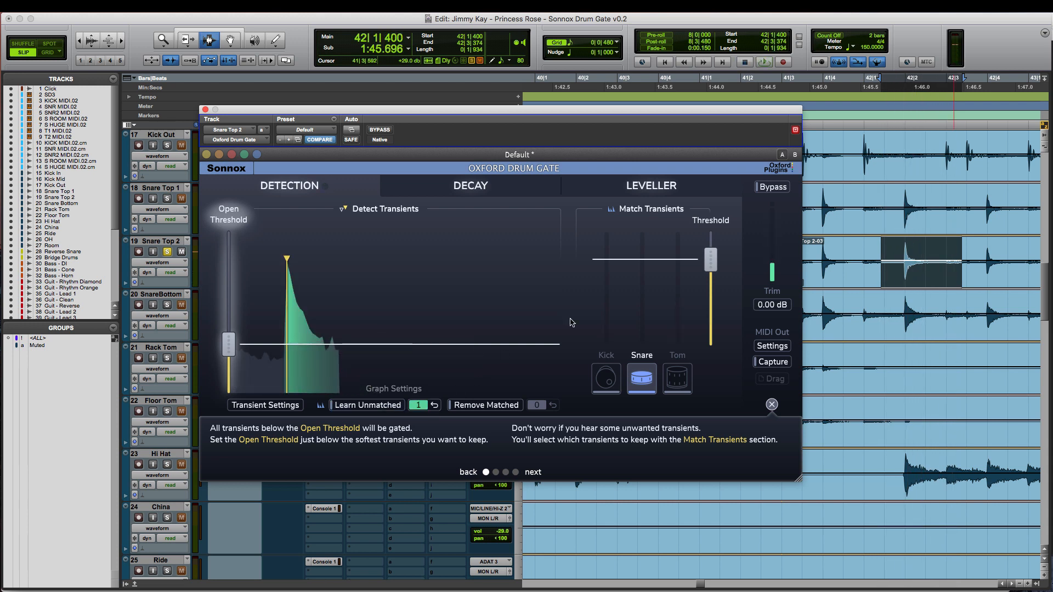
{"action": "left_click", "coordinate": [844, 243]}
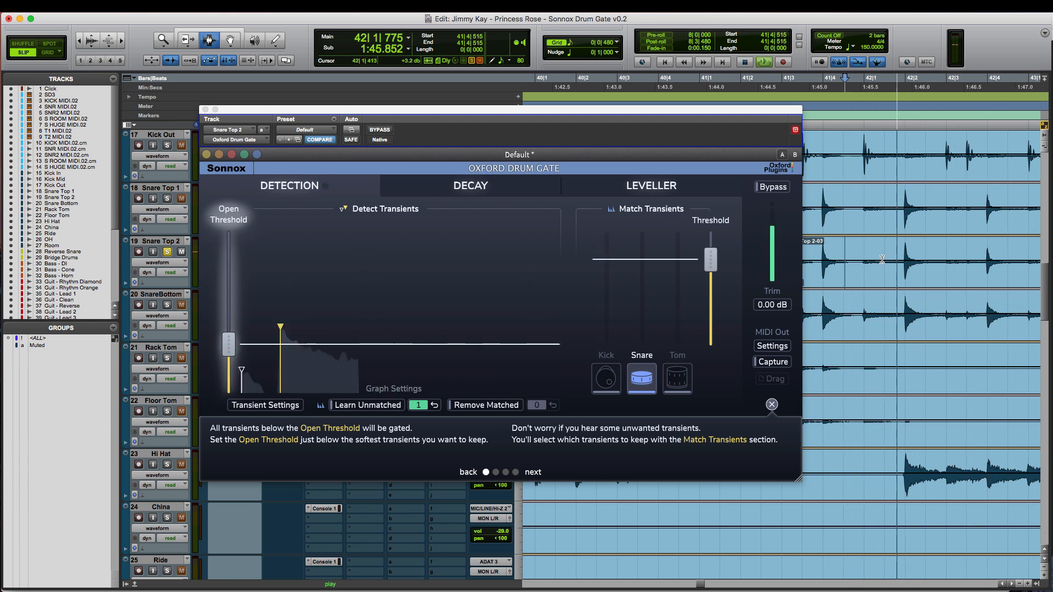
{"action": "left_click_drag", "start_coordinate": [873, 261], "coordinate": [957, 259]}
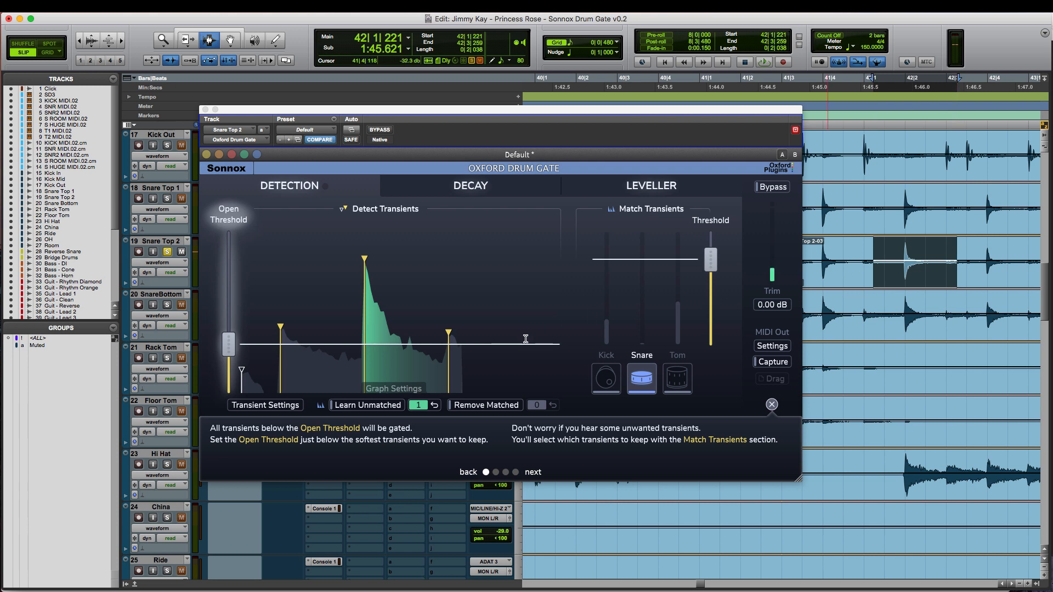
{"action": "left_click", "coordinate": [424, 408]}
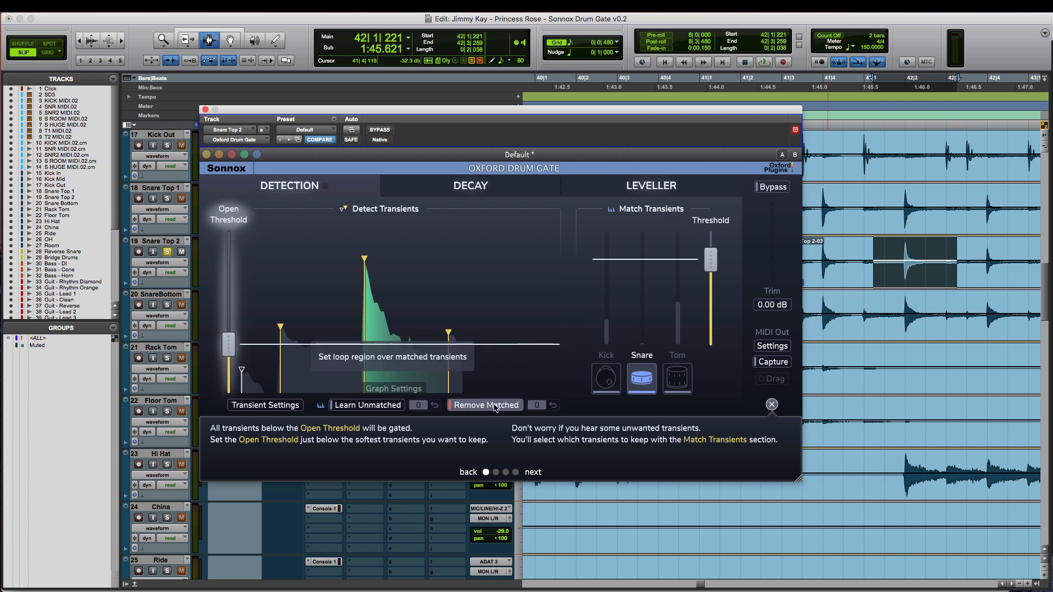
Try Remove Matched on the played snare hits, audition from 41|4|784, and clear the removed transients
{"action": "key", "text": "space"}
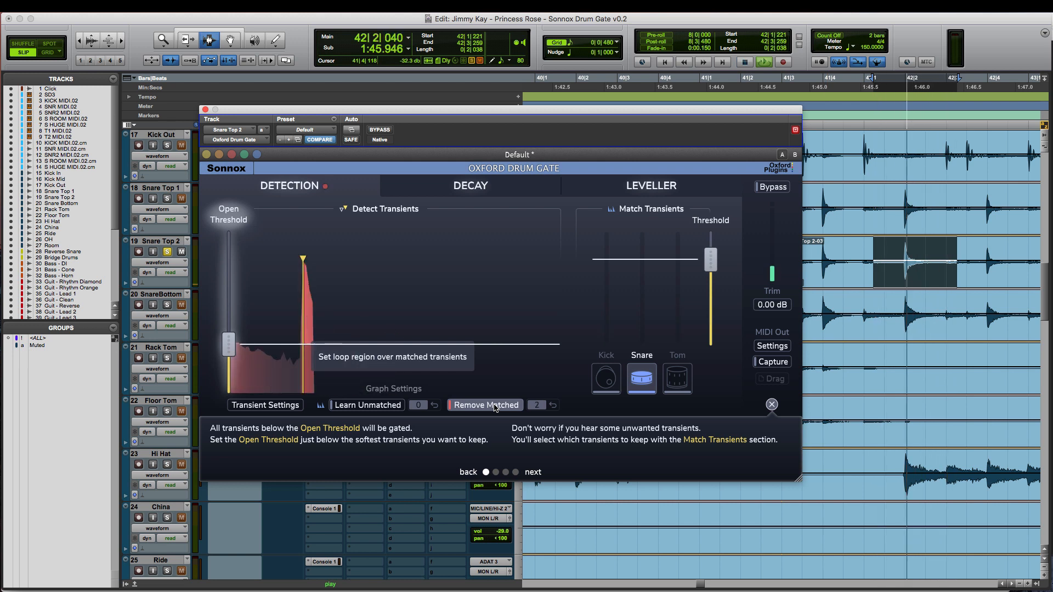
{"action": "left_click", "coordinate": [857, 261]}
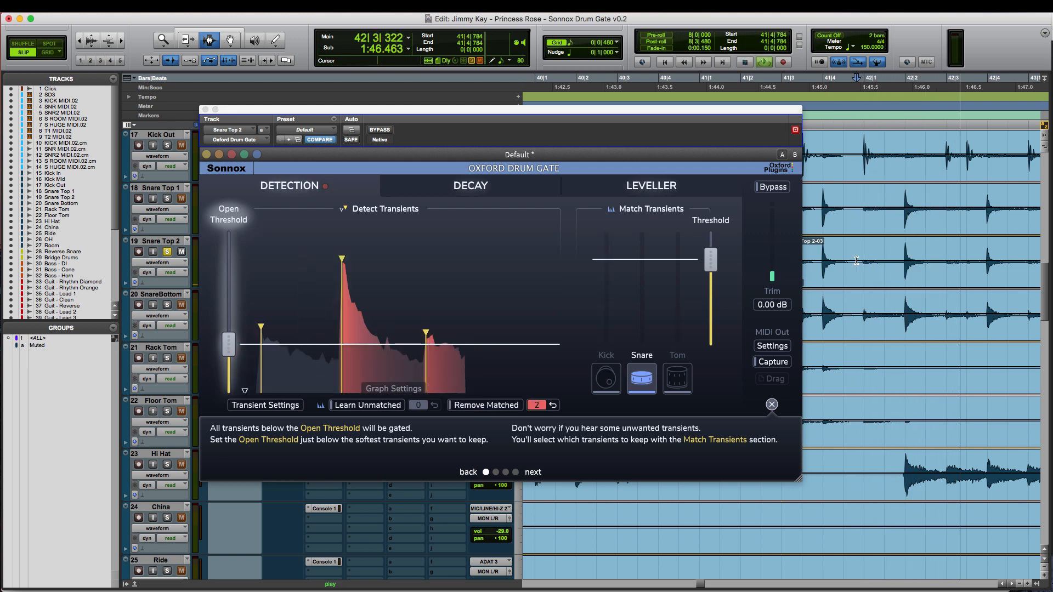
{"action": "key", "text": "space"}
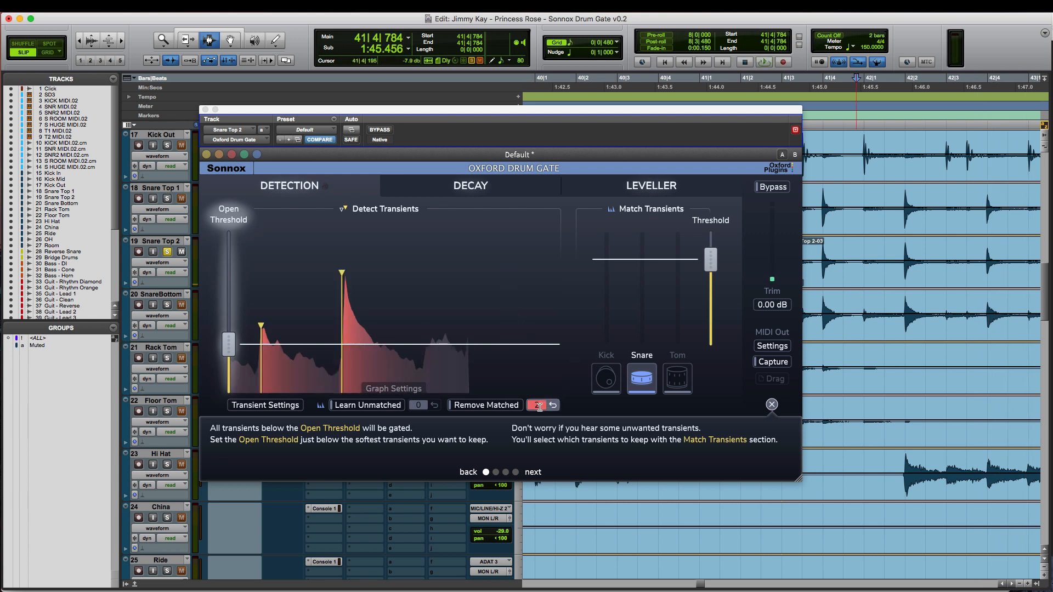
{"action": "left_click", "coordinate": [540, 405]}
{"action": "left_click", "coordinate": [534, 406]}
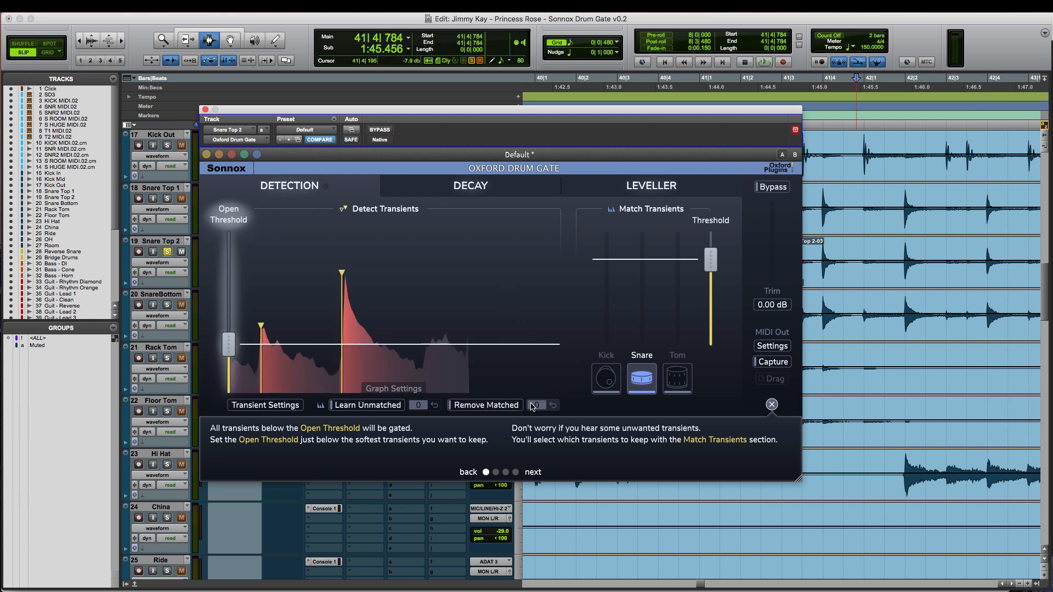
Play the track with the restored matching and raise the Open Threshold to -25.0 dB
{"action": "key", "text": "space"}
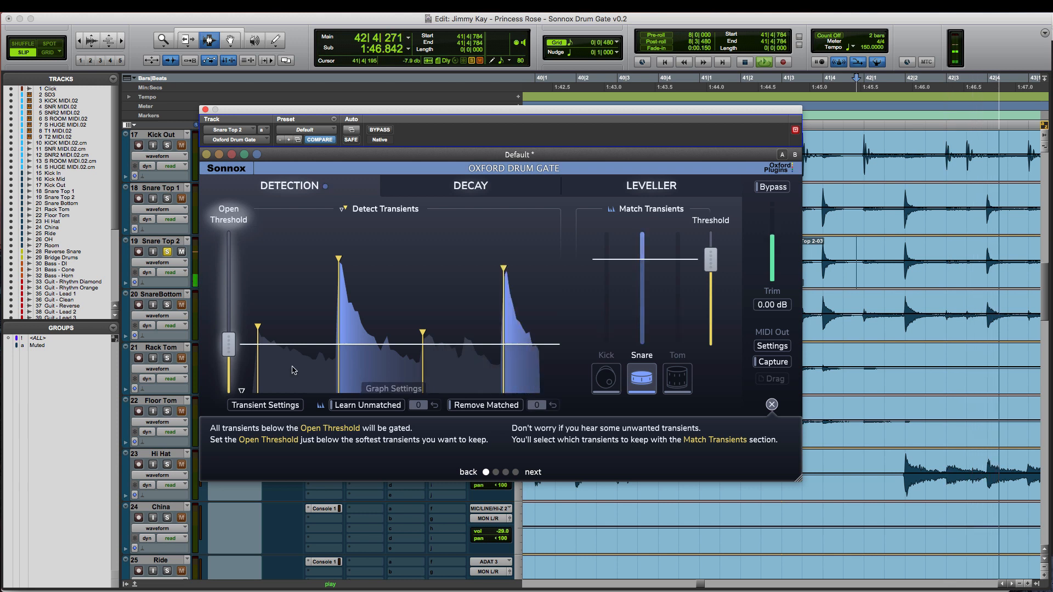
{"action": "key", "text": "space"}
{"action": "left_click_drag", "start_coordinate": [228, 344], "coordinate": [228, 333]}
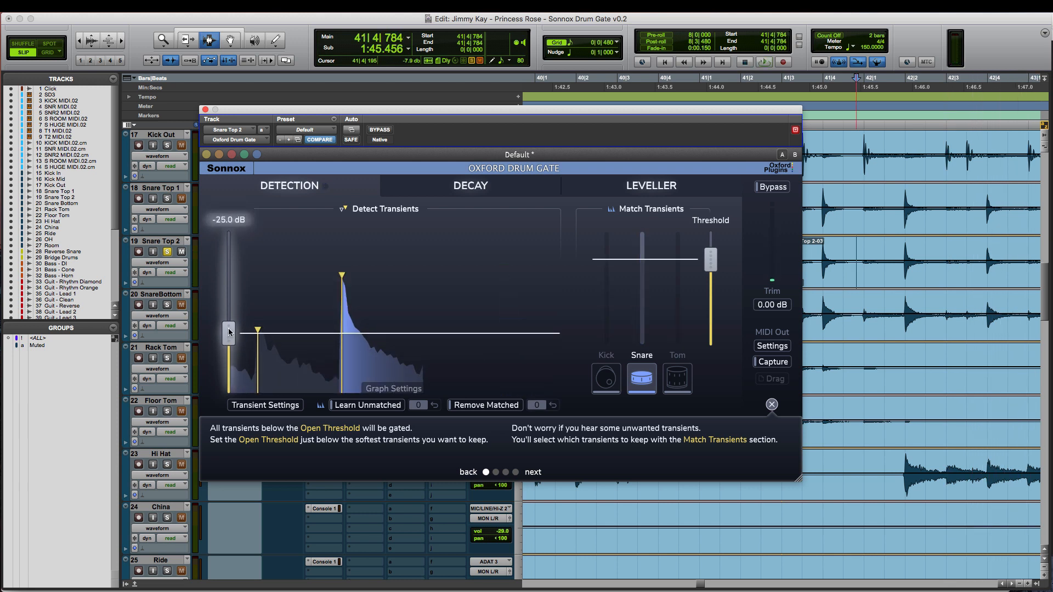
Show the Drum Gate's Decay settings, move its window clear of the clip start, and play Snare Top 2 from 41|2|950
{"action": "left_click", "coordinate": [460, 187]}
{"action": "left_click_drag", "start_coordinate": [560, 109], "coordinate": [461, 65]}
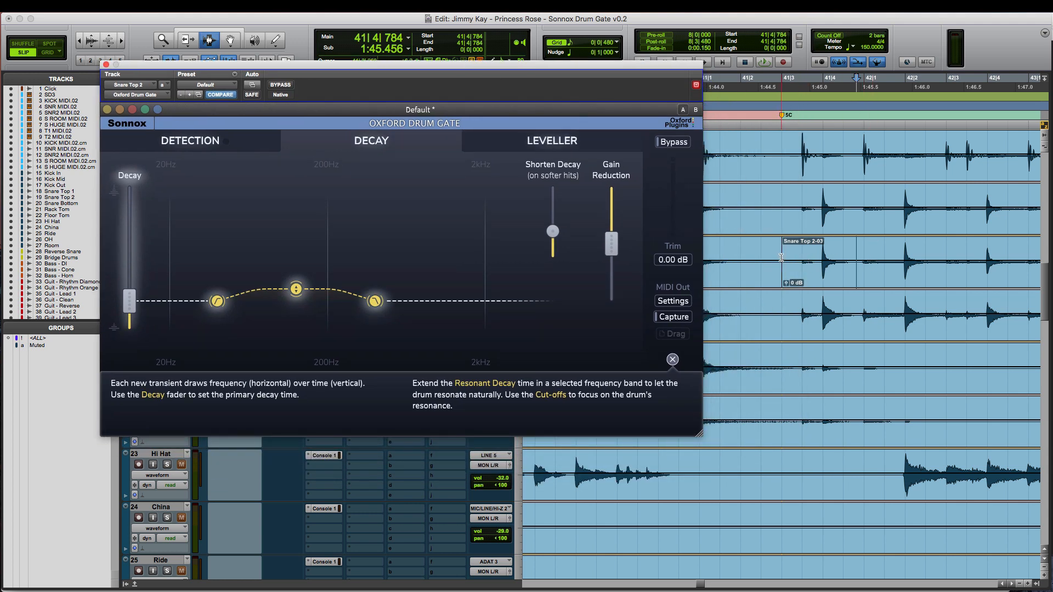
{"action": "left_click", "coordinate": [783, 260]}
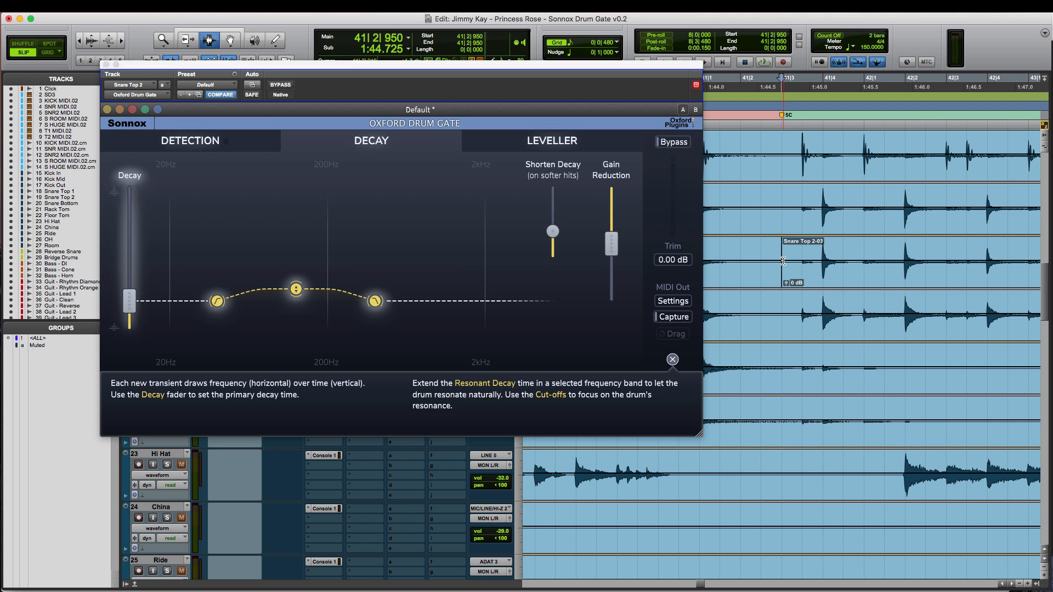
{"action": "key", "text": "space"}
{"action": "key", "text": "space"}
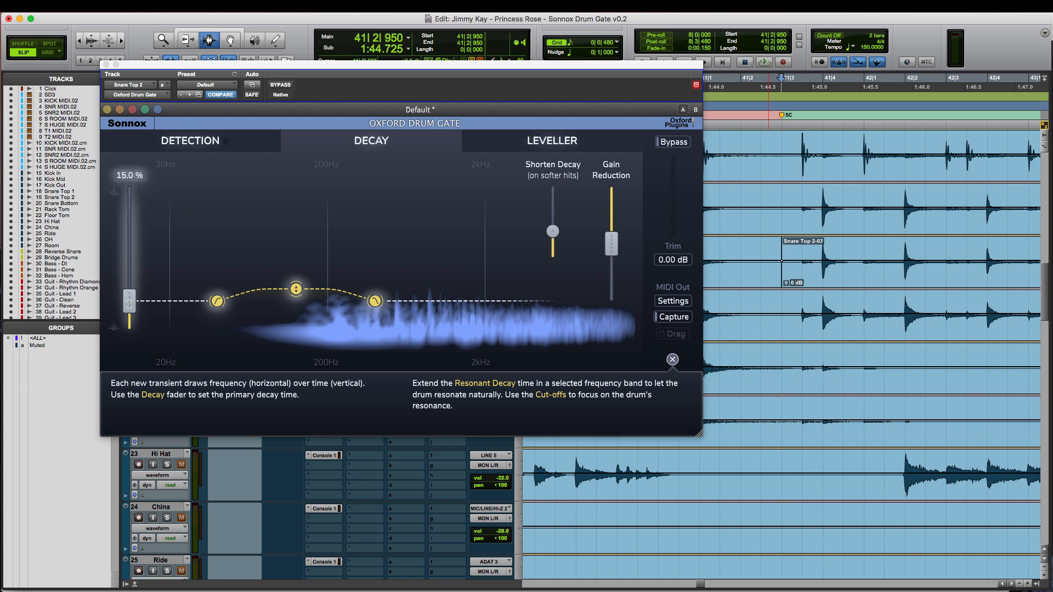
Audition the snare with Decay raised to about 98.6 %, and set Decay back to 15 %
{"action": "key", "text": "space"}
{"action": "left_click_drag", "start_coordinate": [129, 304], "coordinate": [130, 200]}
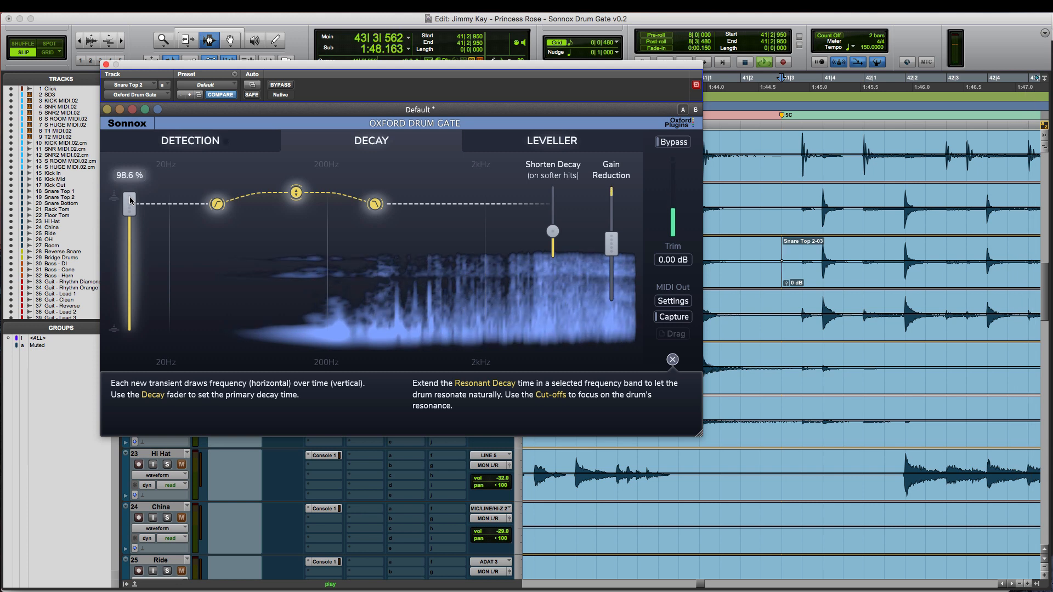
{"action": "key", "text": "space"}
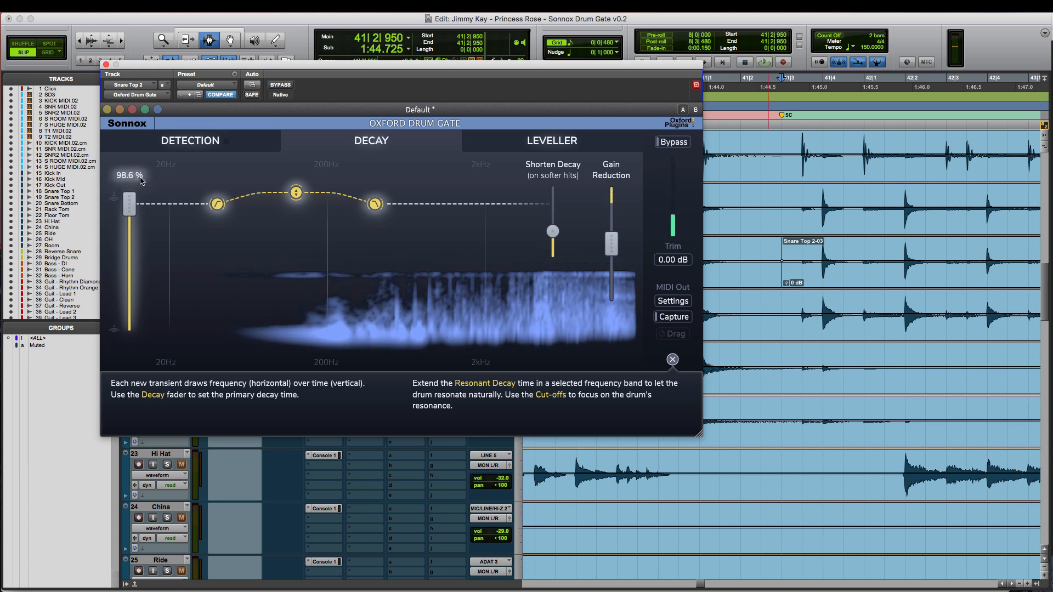
{"action": "type", "text": "15"}
{"action": "key", "text": "Return"}
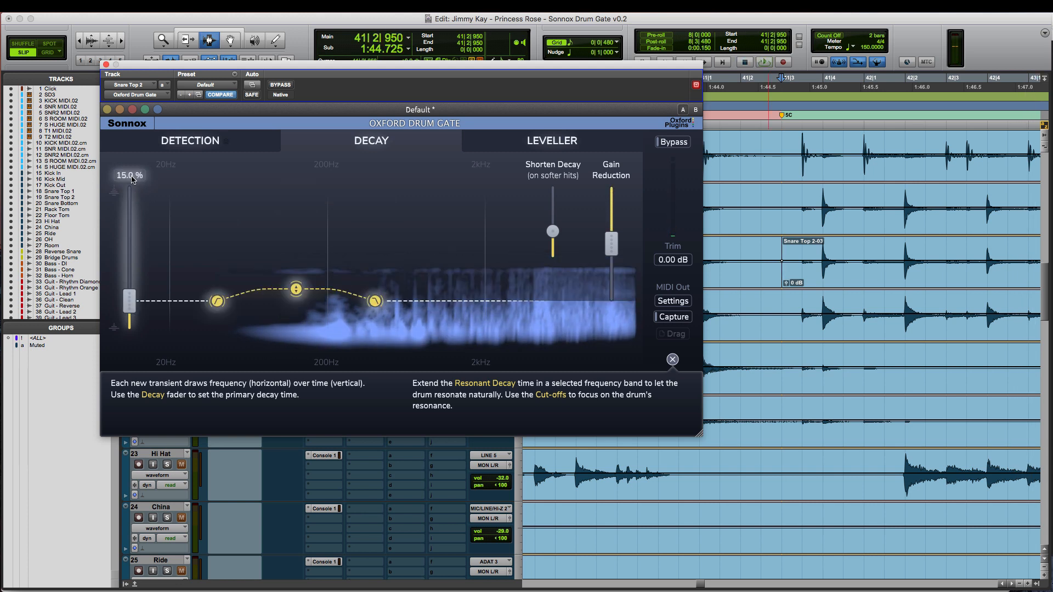
Play the snare with the default Resonant Decay band, and start playback again from 41|3|438
{"action": "mouse_move", "coordinate": [296, 292]}
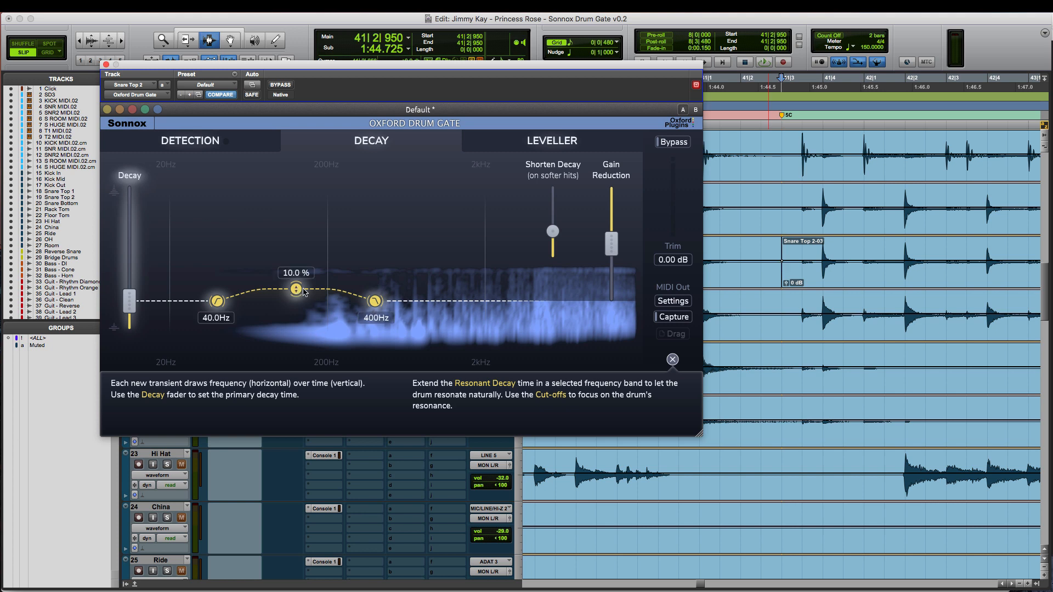
{"action": "key", "text": "space"}
{"action": "key", "text": "space"}
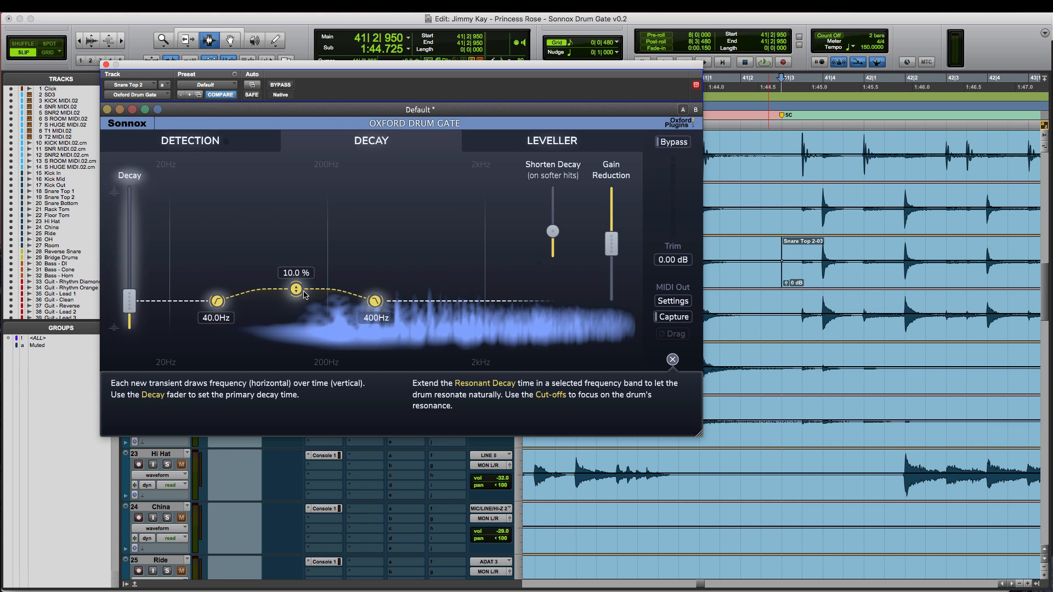
{"action": "left_click", "coordinate": [804, 257]}
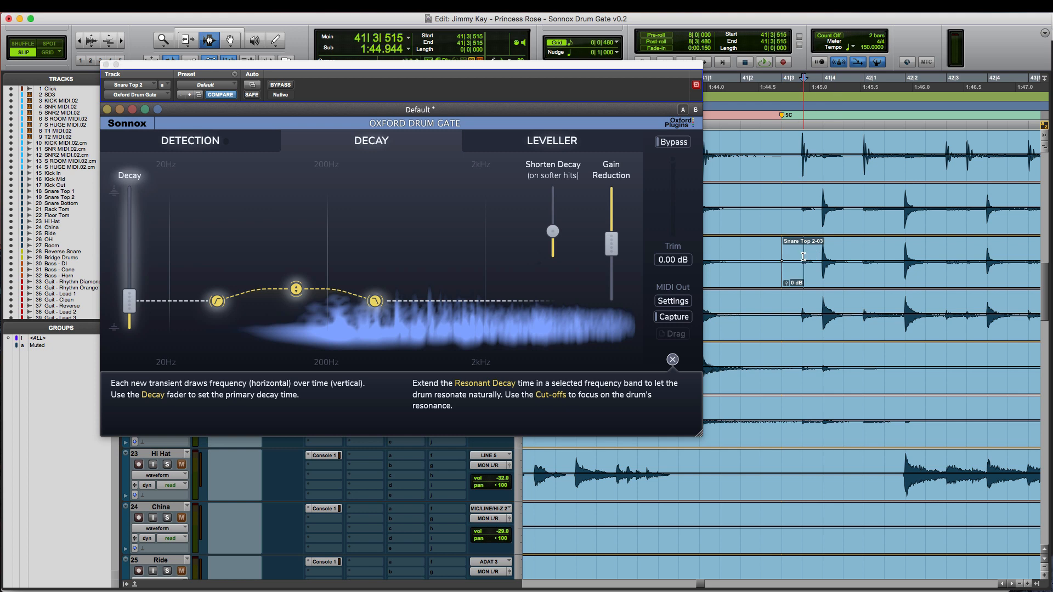
{"action": "left_click", "coordinate": [803, 256]}
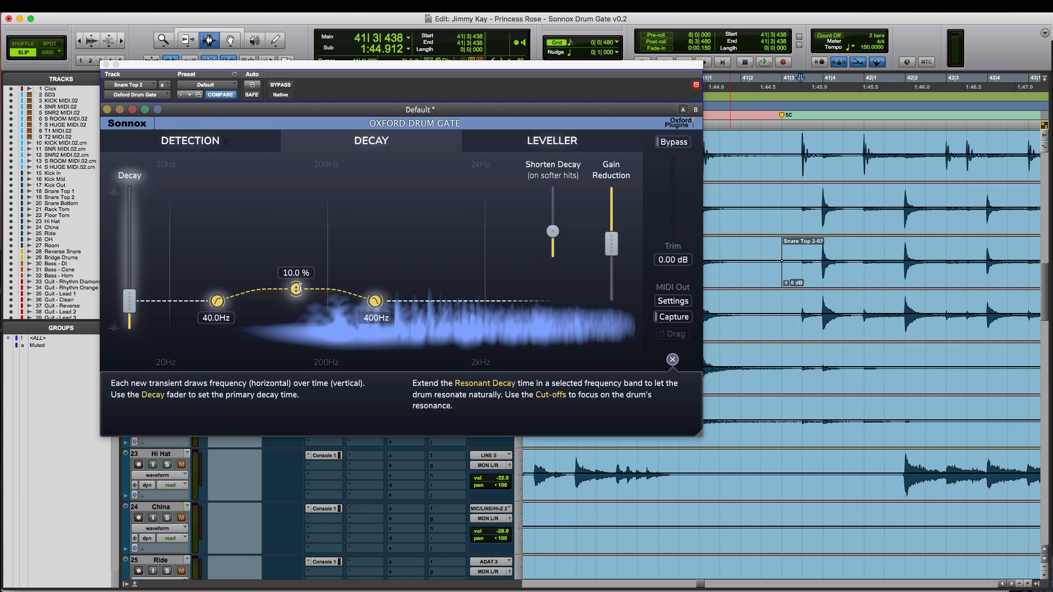
{"action": "key", "text": "space"}
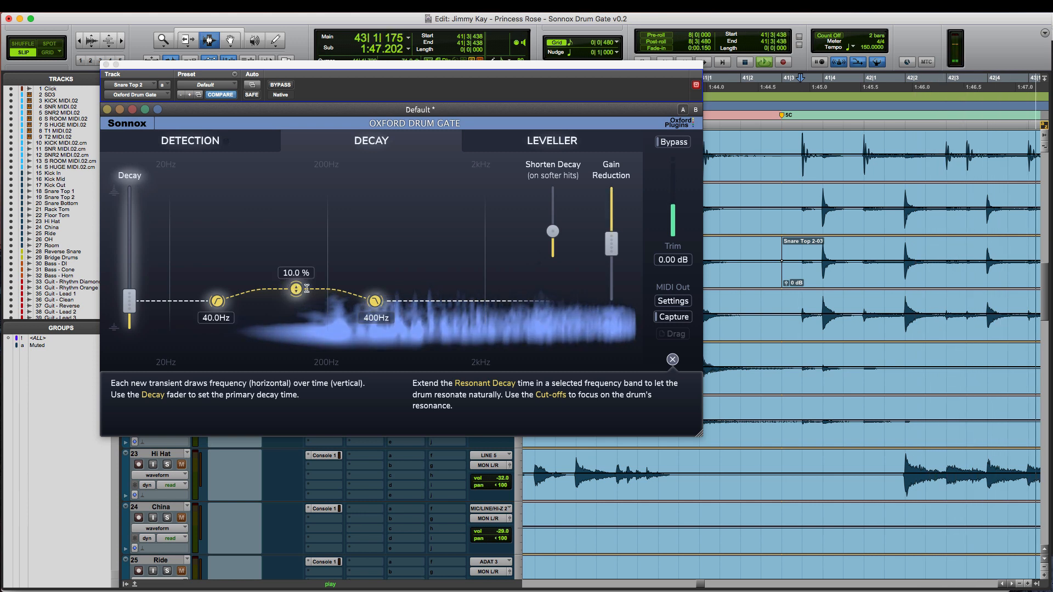
During playback, raise the Resonant Decay and shift its band higher, and lower the upper cut-off to narrow the band
{"action": "left_click_drag", "start_coordinate": [296, 288], "coordinate": [374, 274]}
{"action": "left_click_drag", "start_coordinate": [451, 302], "coordinate": [419, 301]}
{"action": "key", "text": "space"}
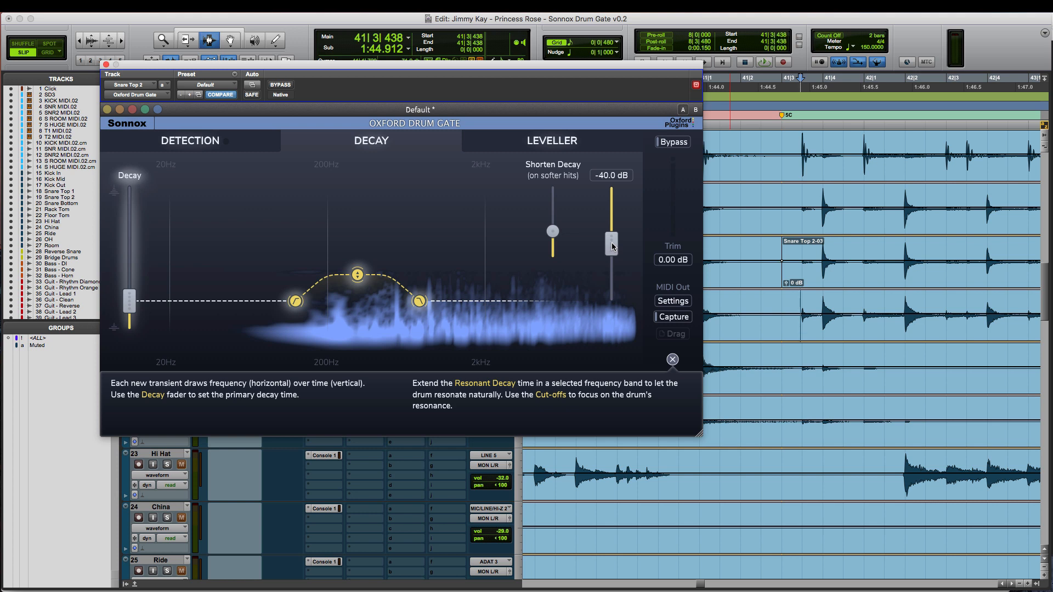
Try Gain Reduction at 0.00 dB and return it to -40.0 dB
{"action": "left_click_drag", "start_coordinate": [613, 246], "coordinate": [618, 186]}
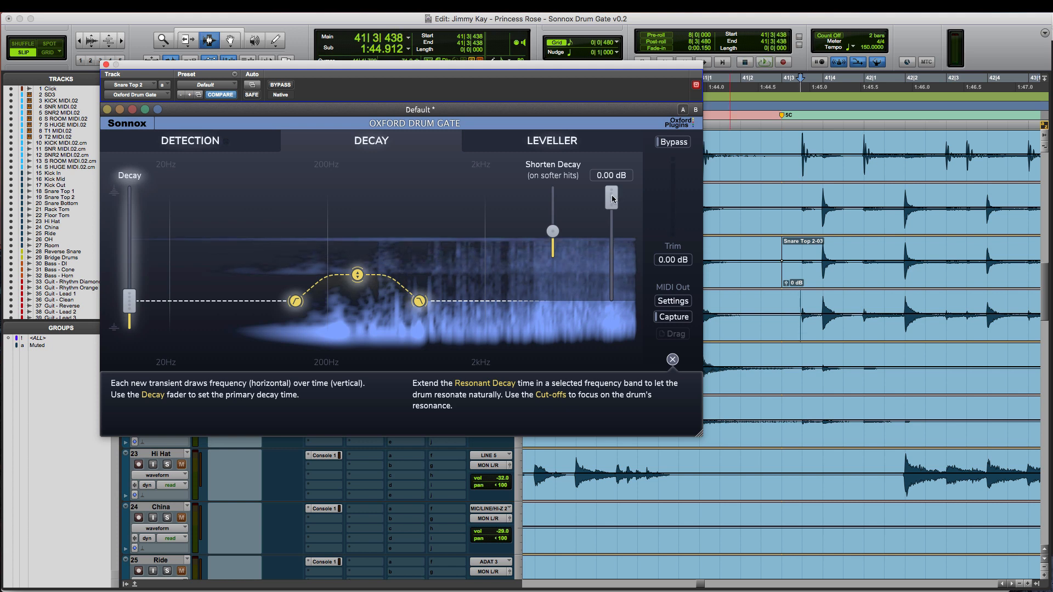
{"action": "left_click_drag", "start_coordinate": [611, 196], "coordinate": [611, 243]}
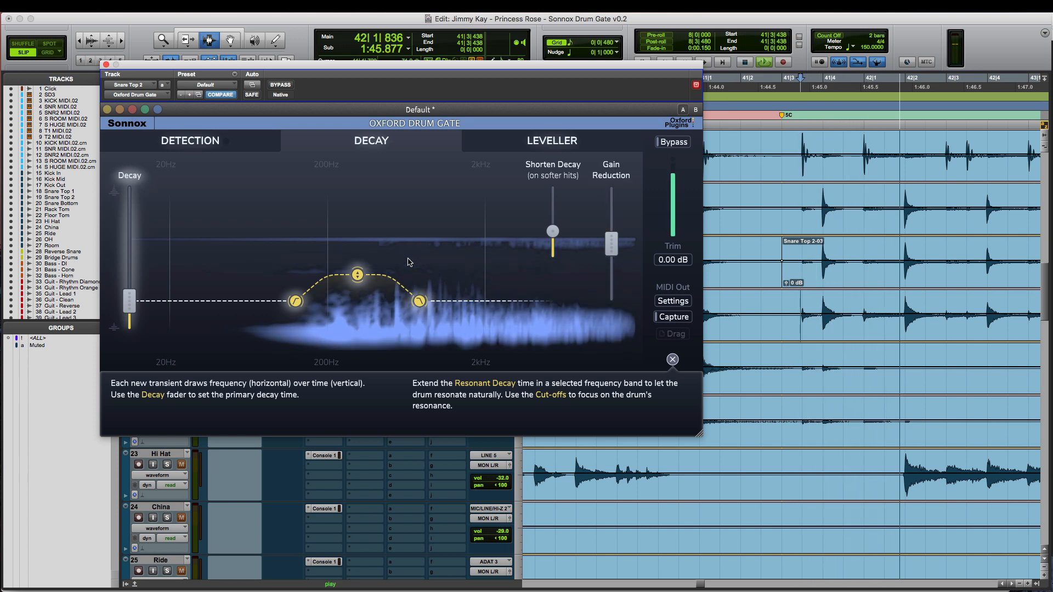
Set the Resonant Decay to 84.4 % with its cut-offs at 62.1 Hz and 426 Hz
{"action": "left_click_drag", "start_coordinate": [358, 274], "coordinate": [336, 210]}
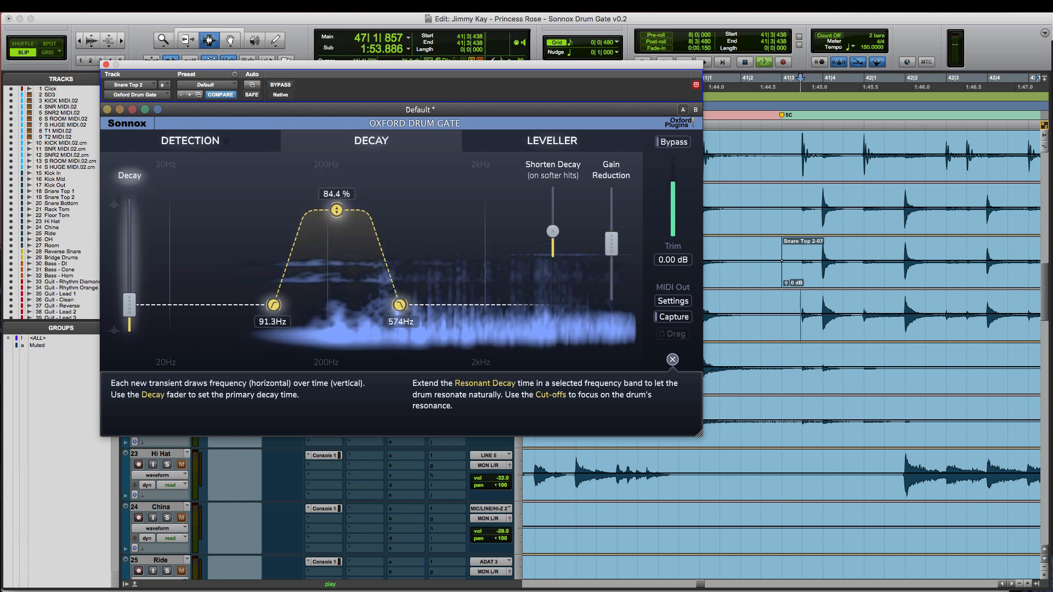
{"action": "mouse_move", "coordinate": [400, 305]}
{"action": "left_mouse_down"}
{"action": "mouse_move", "coordinate": [469, 302]}
{"action": "mouse_move", "coordinate": [380, 301]}
{"action": "left_mouse_up"}
{"action": "left_click_drag", "start_coordinate": [274, 301], "coordinate": [247, 301]}
Switch the Drum Gate's bypass on and off during playback to compare the raised Resonant Decay with the ungated snare
{"action": "left_click", "coordinate": [278, 86]}
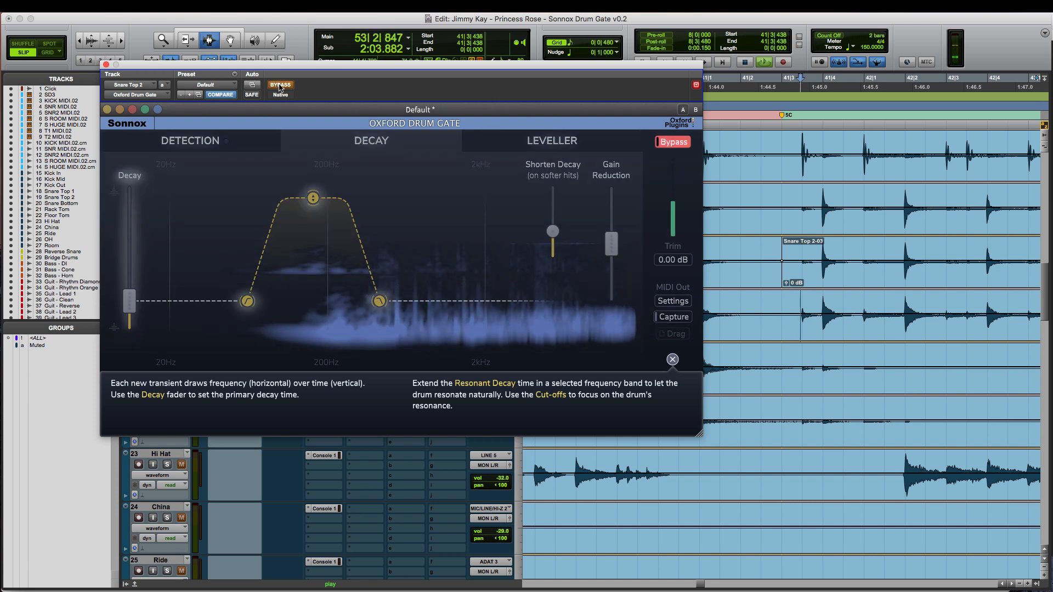
{"action": "left_click", "coordinate": [279, 87]}
{"action": "mouse_move", "coordinate": [312, 187]}
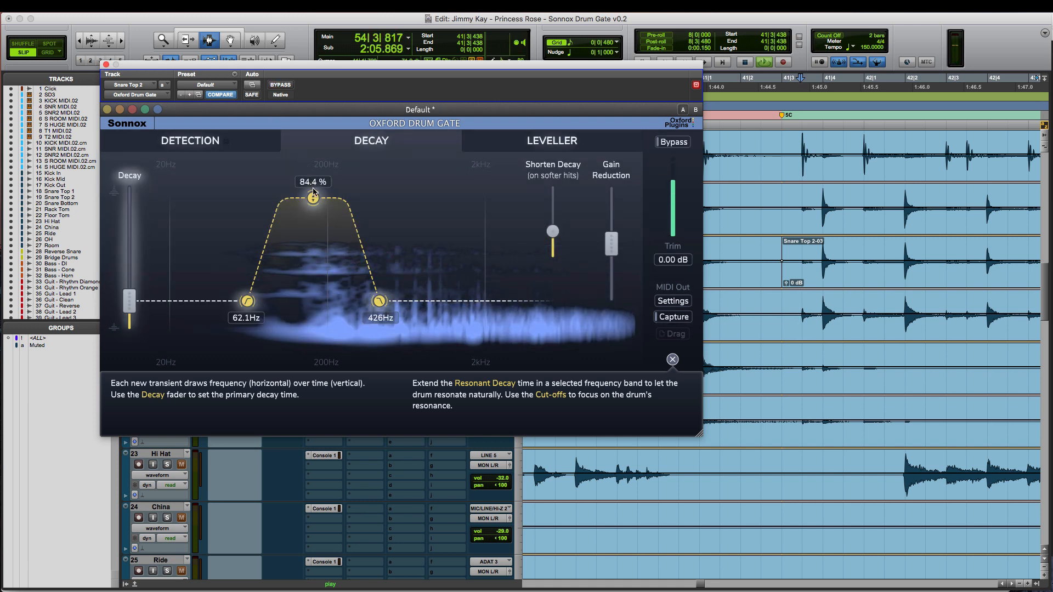
{"action": "key", "text": "space"}
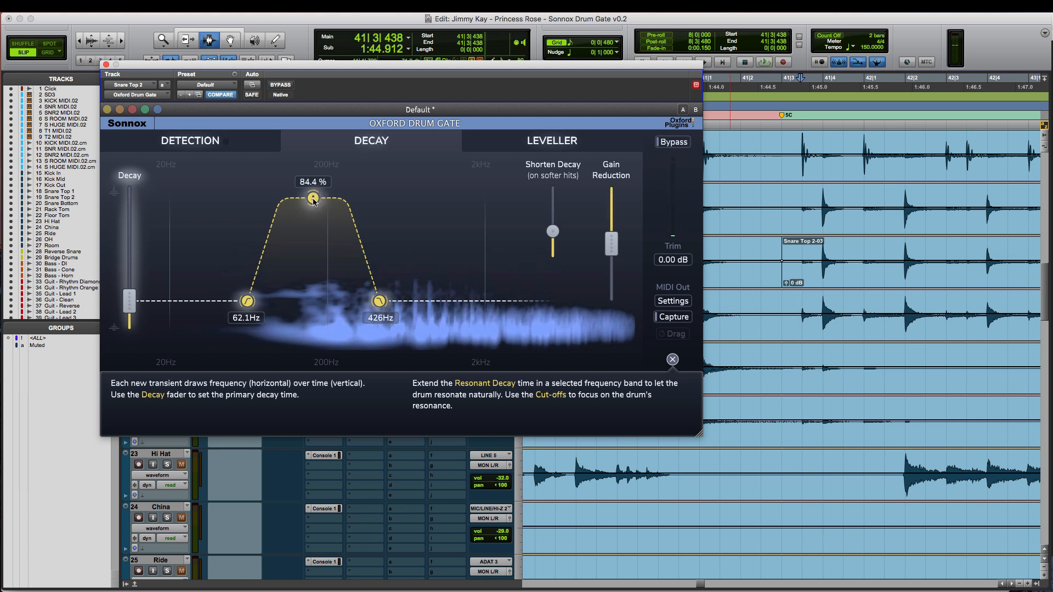
{"action": "key", "text": "space"}
{"action": "left_click", "coordinate": [286, 86]}
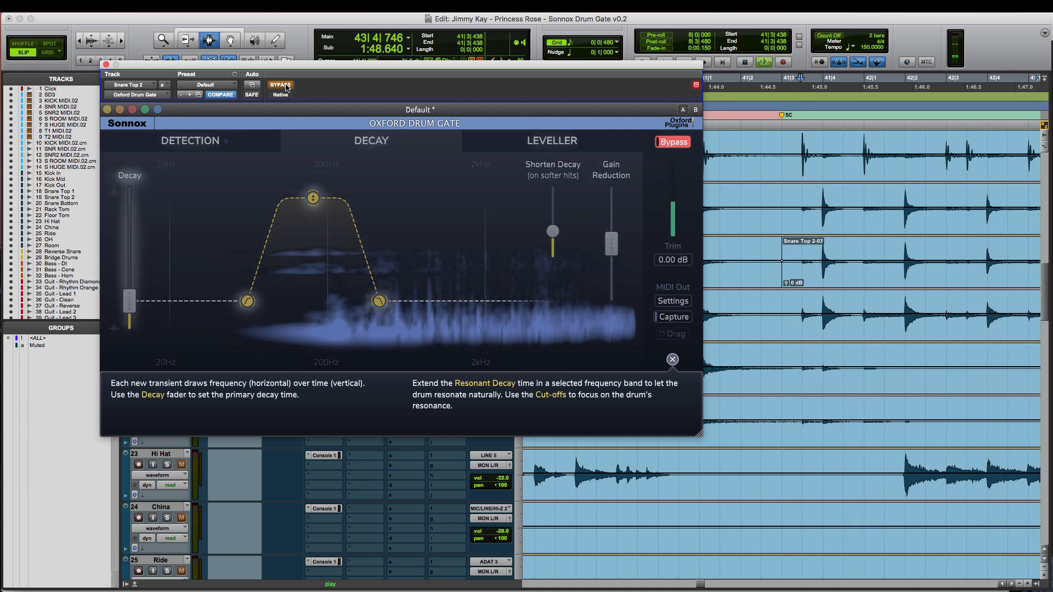
{"action": "left_click", "coordinate": [287, 86]}
{"action": "key", "text": "space"}
Reset the Resonant Decay amount and both of its cut-offs to their default values
{"action": "left_click", "coordinate": [315, 196], "text": "alt"}
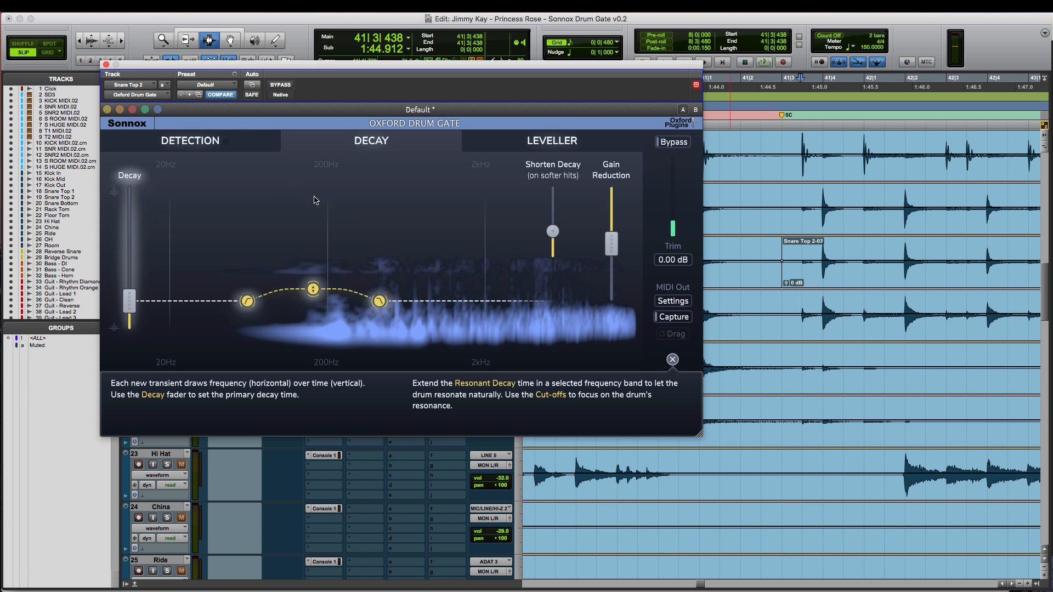
{"action": "left_click", "coordinate": [246, 300], "text": "alt"}
{"action": "left_click", "coordinate": [386, 303], "text": "alt"}
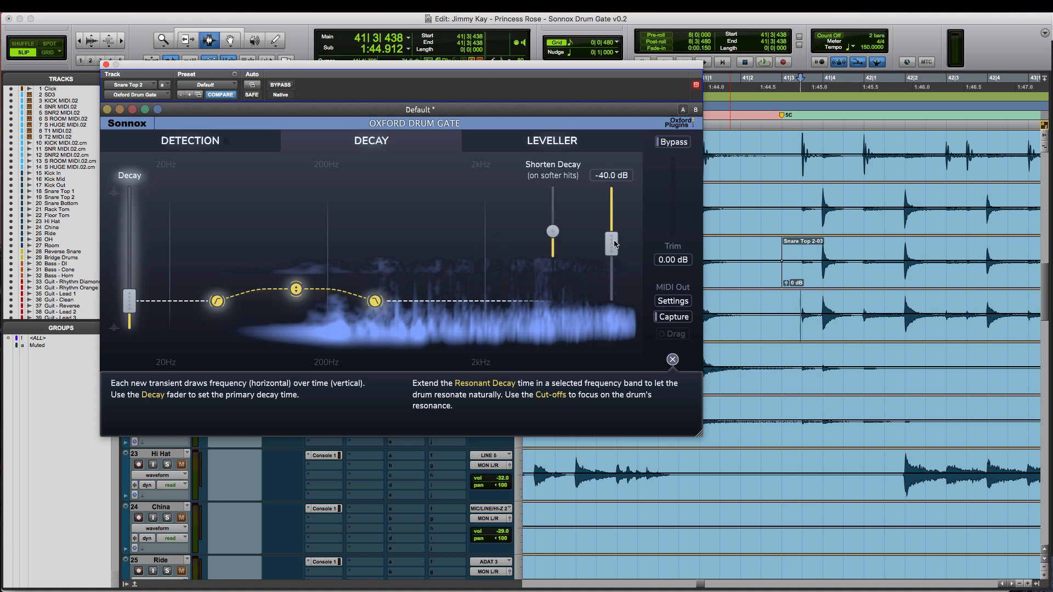
Switch the Drum Gate's bypass on and off during playback to compare the default Resonant Decay with the ungated snare
{"action": "key", "text": "space"}
{"action": "left_click", "coordinate": [281, 85]}
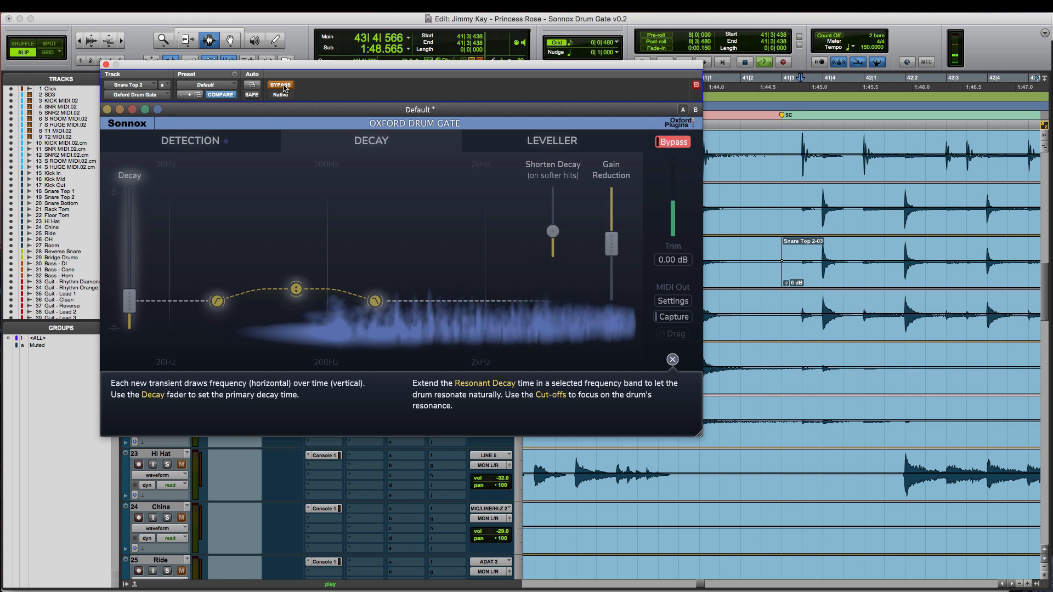
{"action": "left_click", "coordinate": [283, 87]}
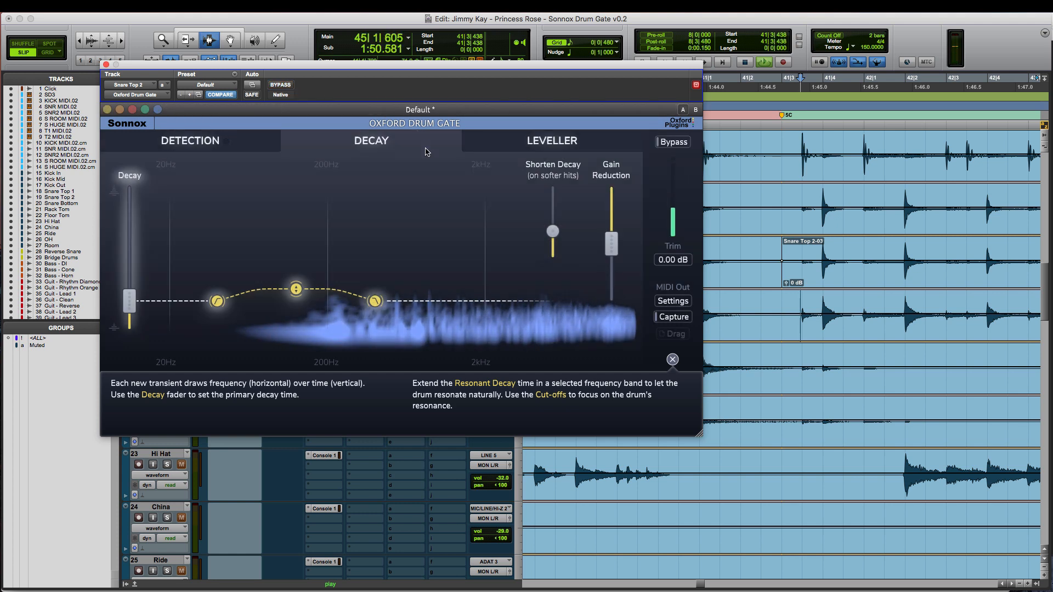
Raise the Resonant Decay amount, set its upper cut-off to 760 Hz and move its lower cut-off to just below 40 Hz
{"action": "mouse_move", "coordinate": [303, 289]}
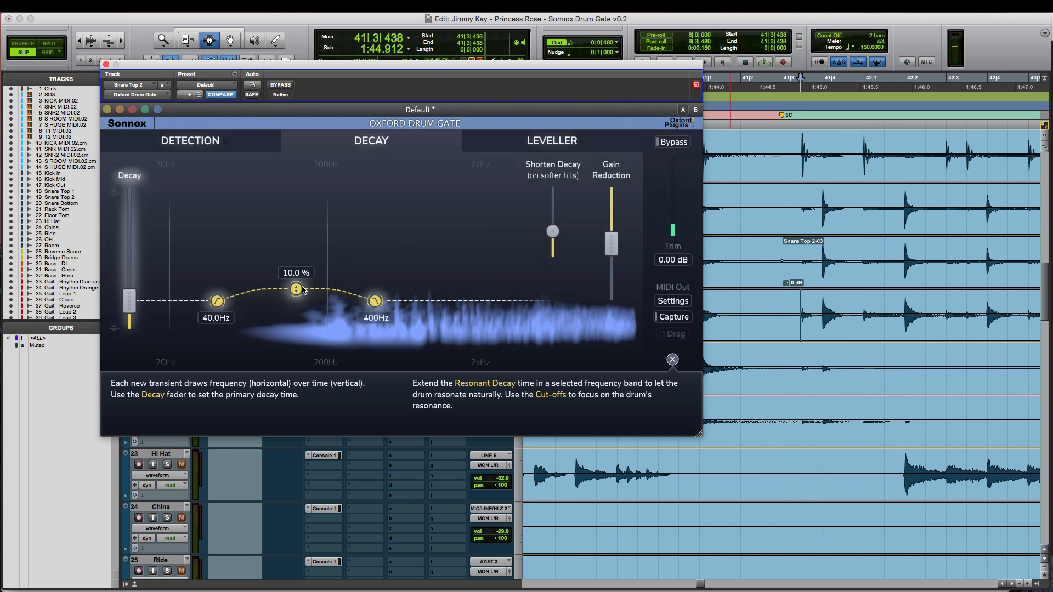
{"action": "left_click_drag", "start_coordinate": [303, 290], "coordinate": [368, 272]}
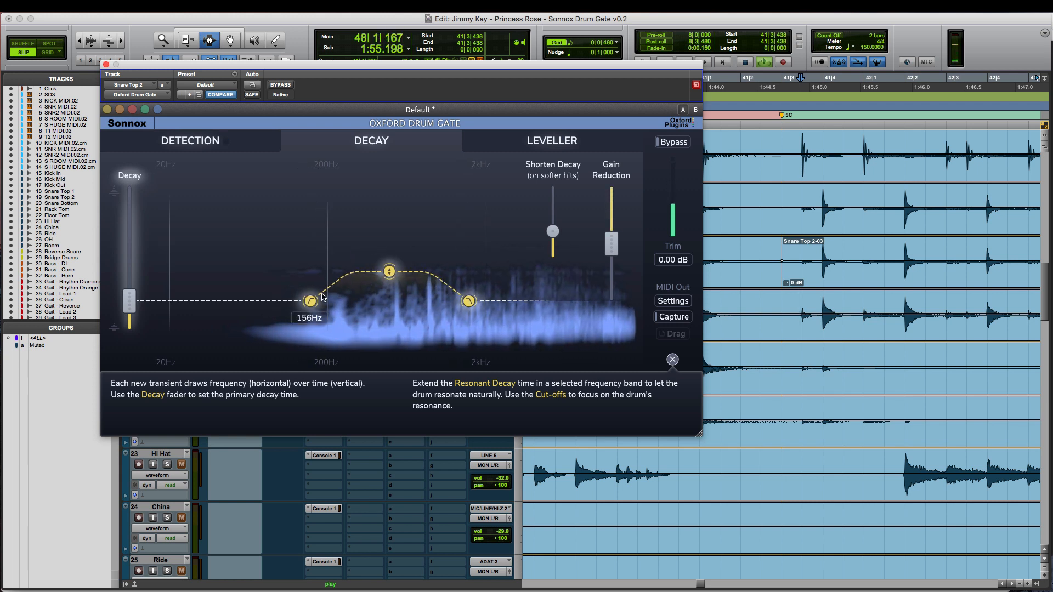
{"action": "left_click_drag", "start_coordinate": [469, 301], "coordinate": [418, 301]}
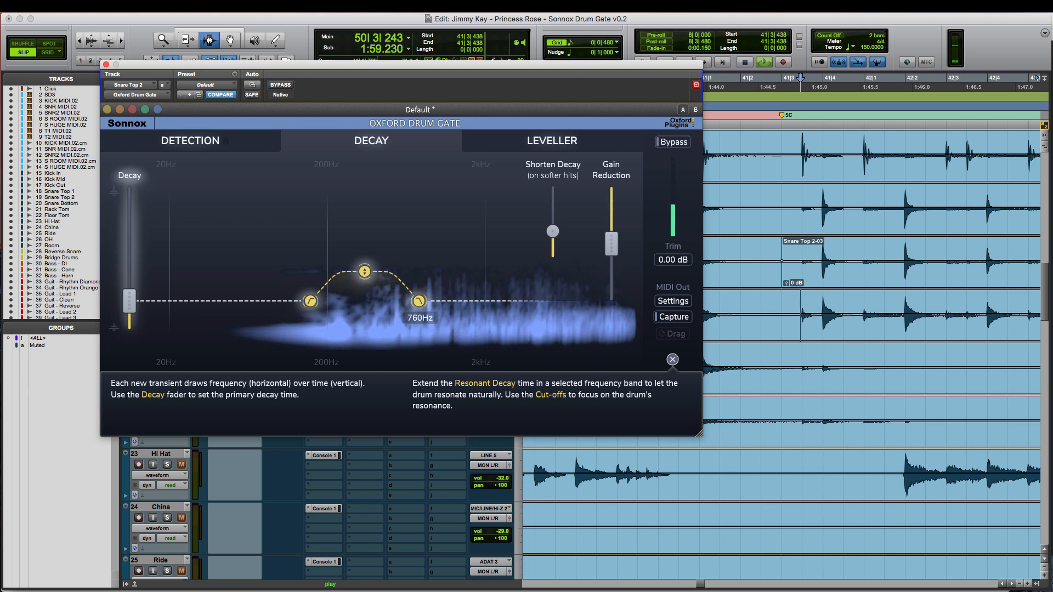
{"action": "left_click_drag", "start_coordinate": [313, 301], "coordinate": [195, 301]}
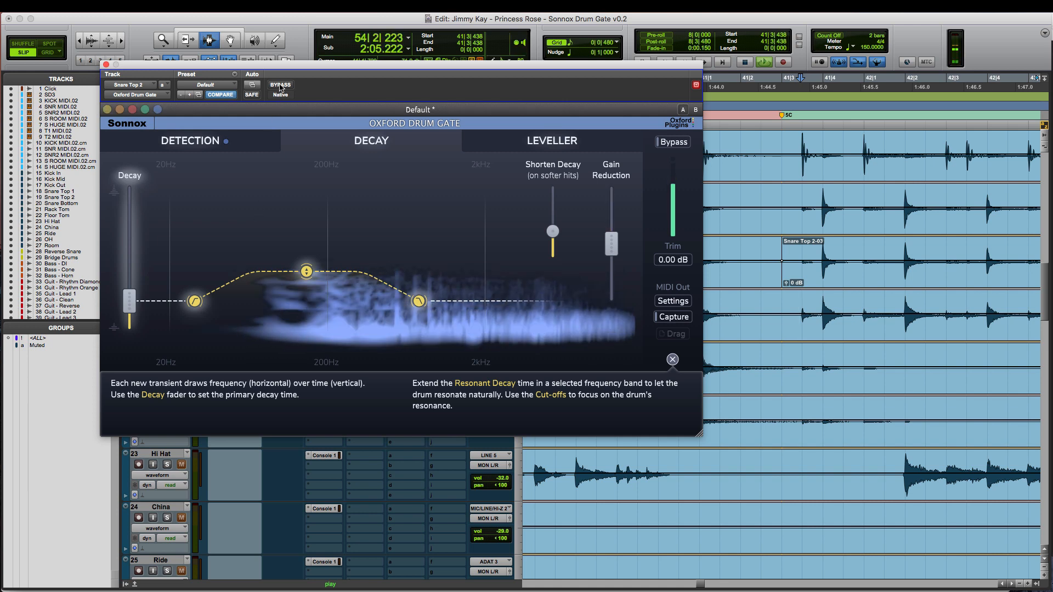
Toggle the Drum Gate's bypass during playback to compare the widened Resonant Decay band with the ungated snare, and stop playback
{"action": "left_click", "coordinate": [280, 85]}
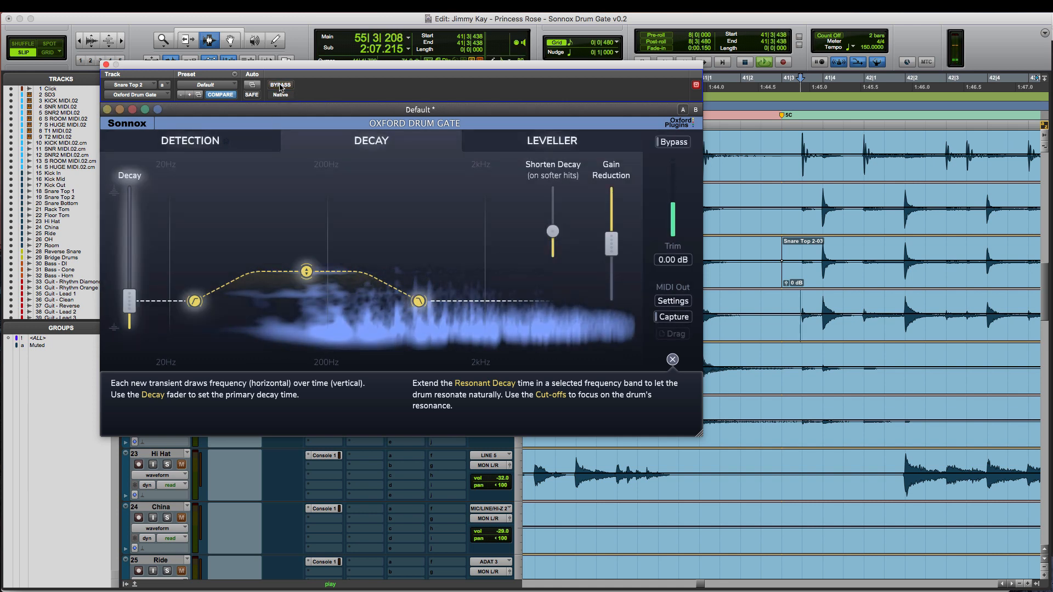
{"action": "left_click", "coordinate": [279, 85]}
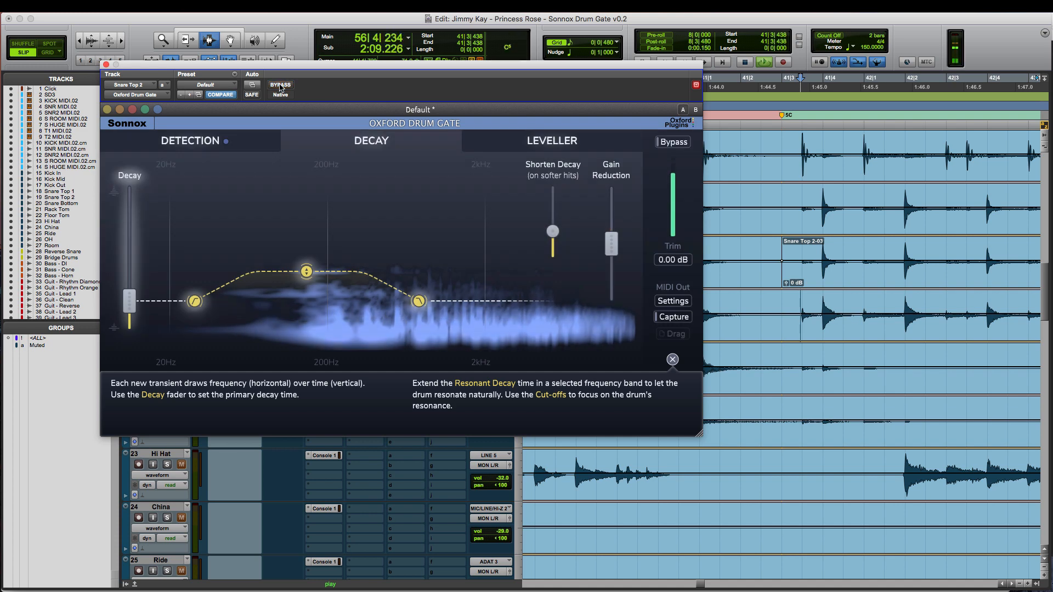
{"action": "key", "text": "space"}
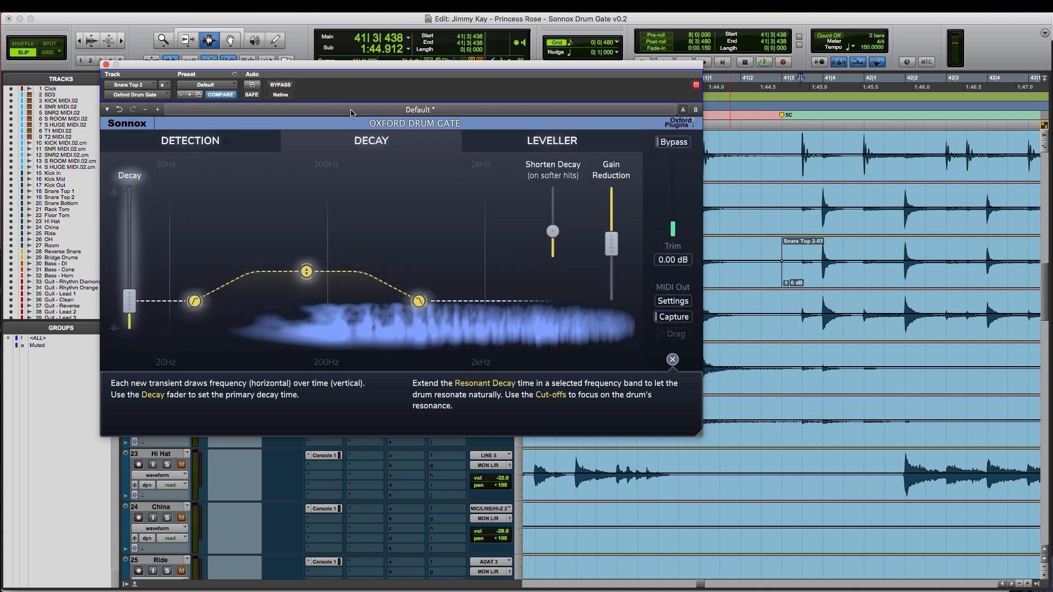
Open the Leveller section and run Auto-Set Leveller while playing the snare from just after the start of clip Snare Top 2-03
{"action": "left_click", "coordinate": [535, 143]}
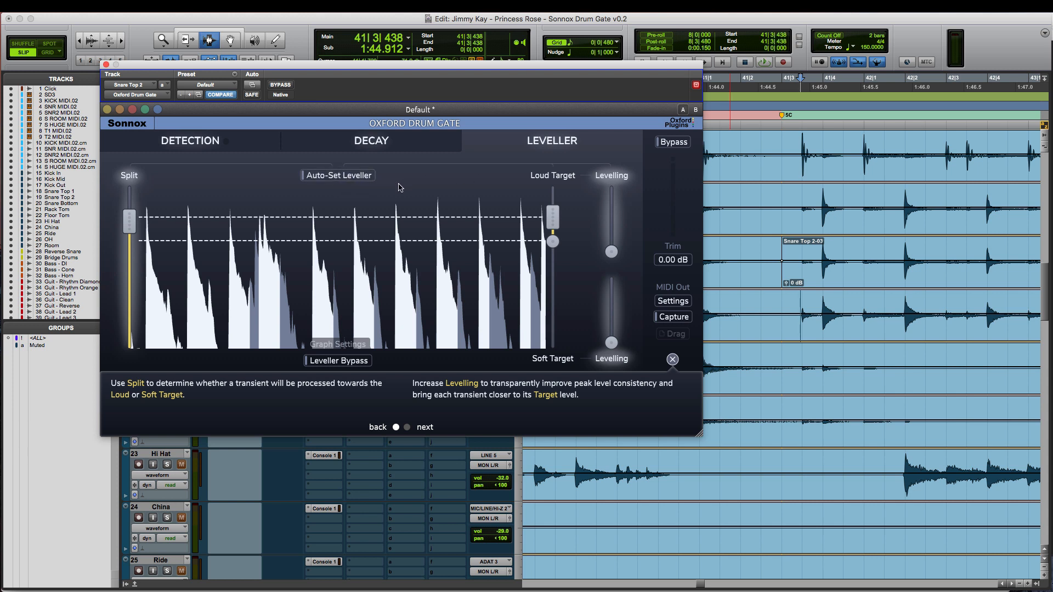
{"action": "left_click", "coordinate": [796, 309]}
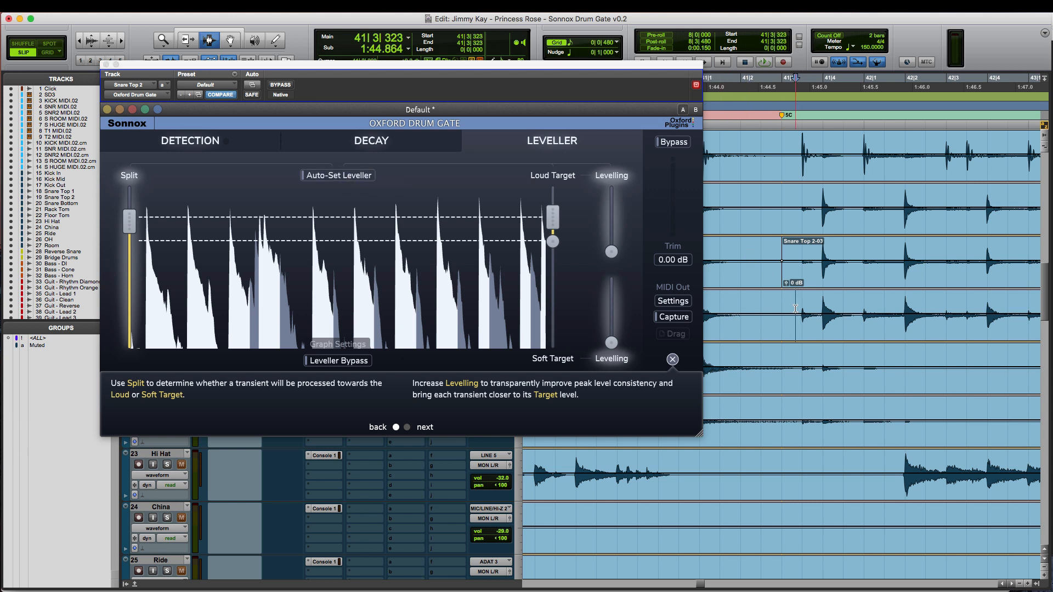
{"action": "key", "text": "space"}
{"action": "left_click", "coordinate": [361, 176]}
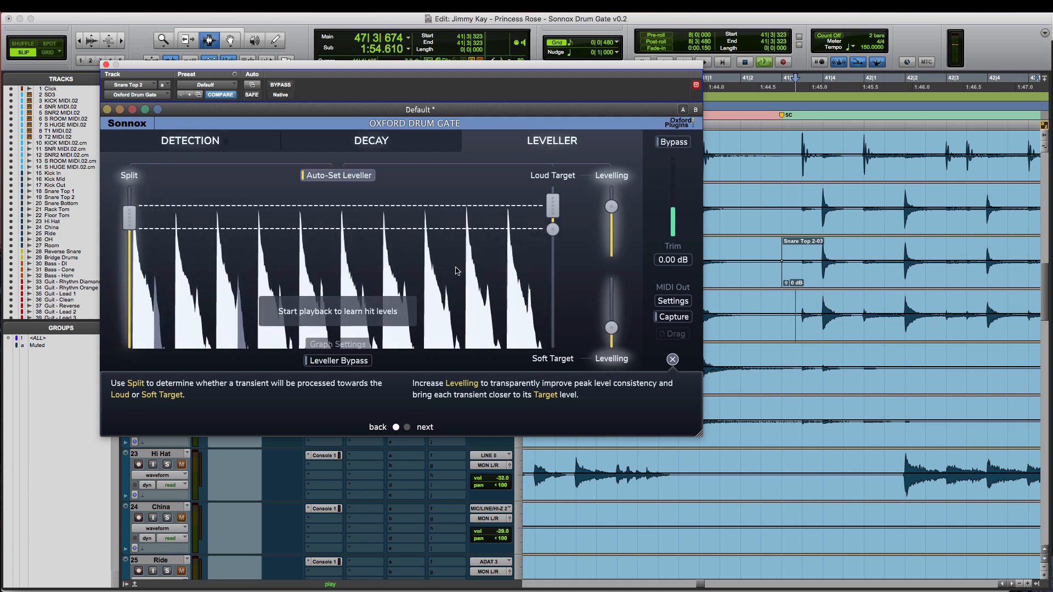
{"action": "key", "text": "space"}
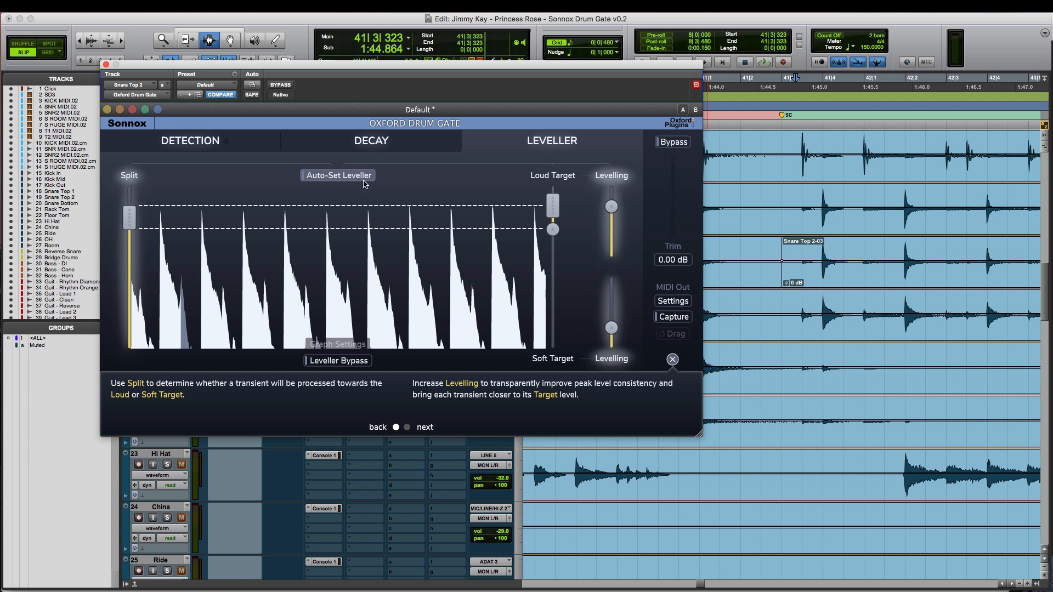
Lower the Leveller's Split slightly and raise the Loud Target to 0.00 dB
{"action": "mouse_move", "coordinate": [611, 208]}
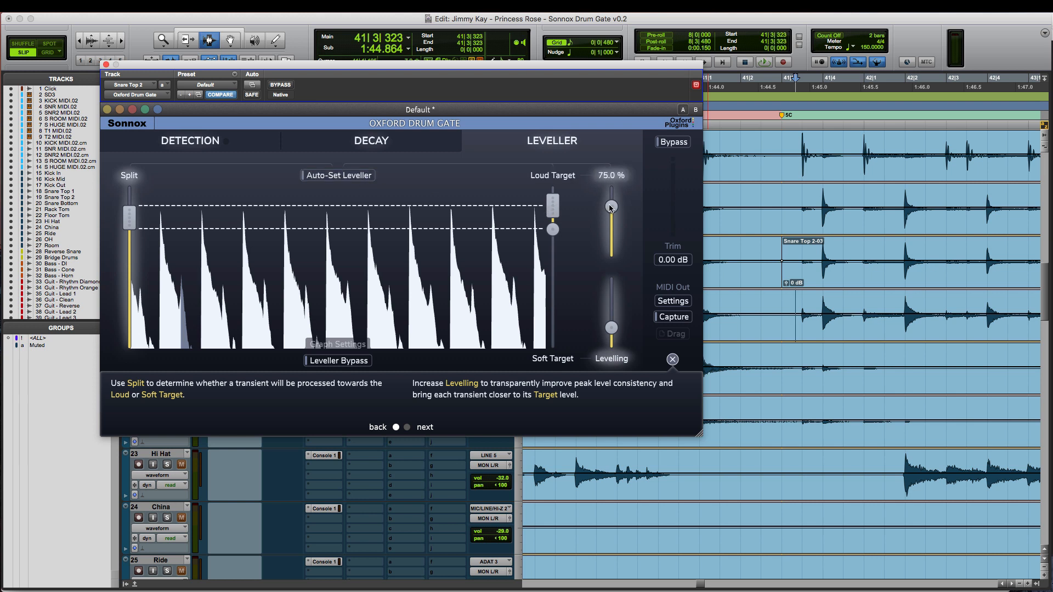
{"action": "mouse_move", "coordinate": [557, 232]}
{"action": "mouse_move", "coordinate": [555, 206]}
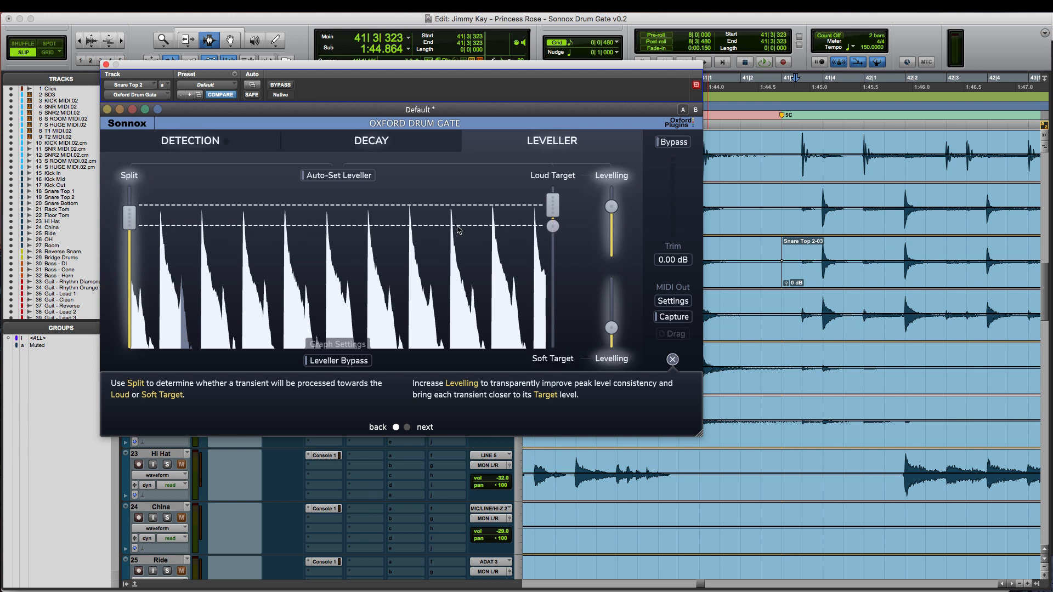
{"action": "mouse_move", "coordinate": [130, 217]}
{"action": "left_click_drag", "start_coordinate": [130, 217], "coordinate": [130, 220]}
{"action": "mouse_move", "coordinate": [551, 231]}
{"action": "left_click_drag", "start_coordinate": [551, 231], "coordinate": [555, 201]}
{"action": "mouse_move", "coordinate": [549, 204]}
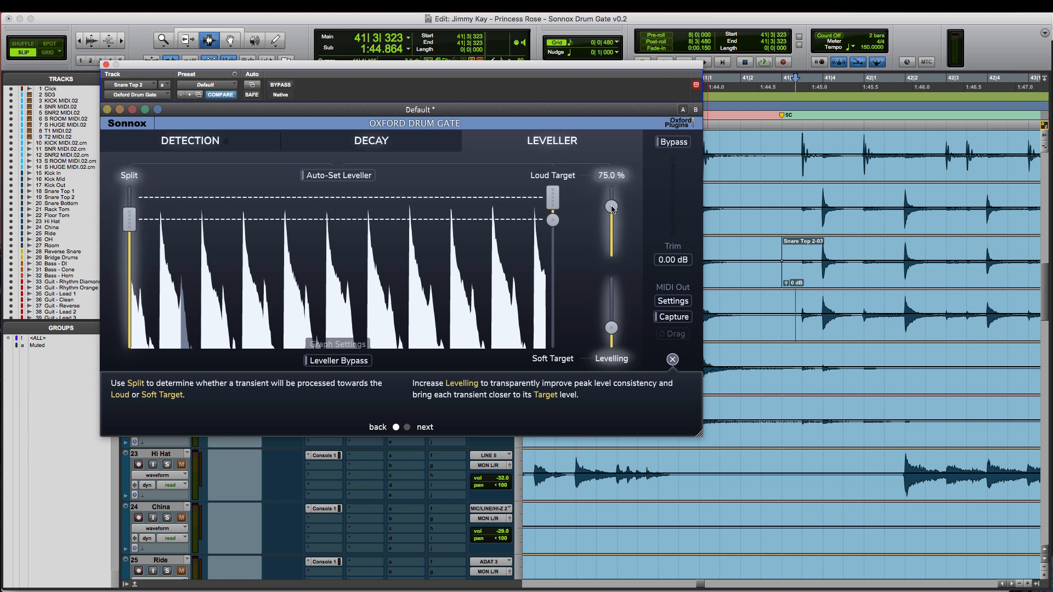
Try the Loud Target's Levelling at 0.00 % and at its maximum, playing the snare with each setting
{"action": "left_click_drag", "start_coordinate": [612, 207], "coordinate": [612, 252]}
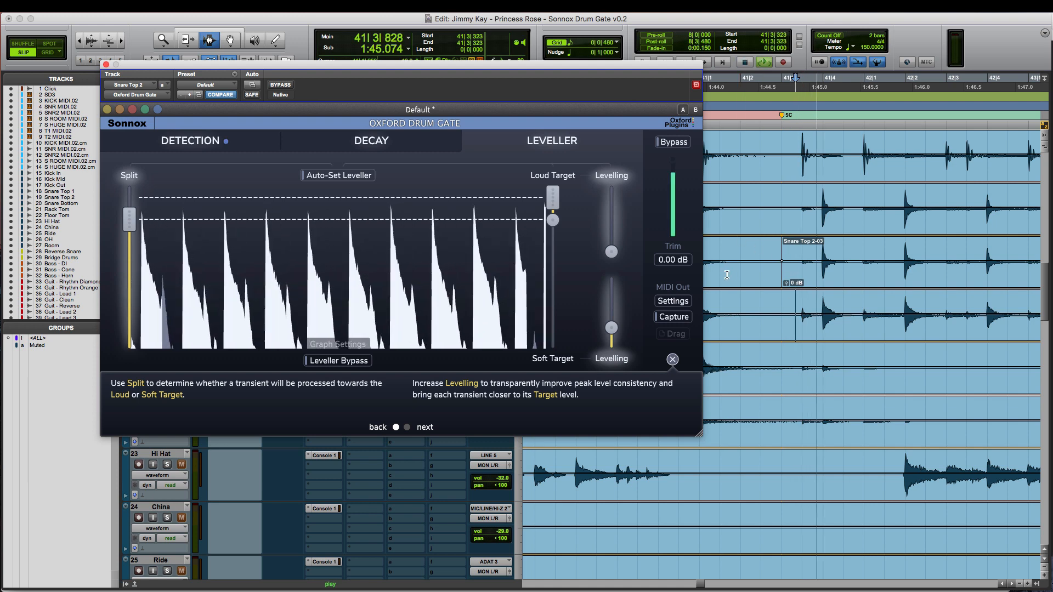
{"action": "mouse_move", "coordinate": [611, 252]}
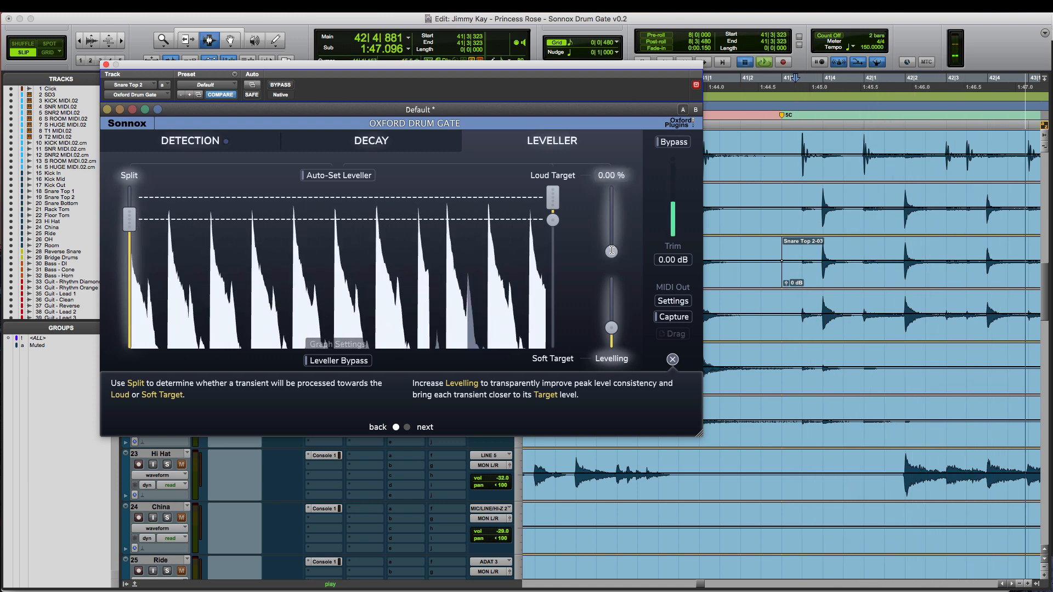
{"action": "key", "text": "space"}
{"action": "left_click_drag", "start_coordinate": [612, 251], "coordinate": [612, 192]}
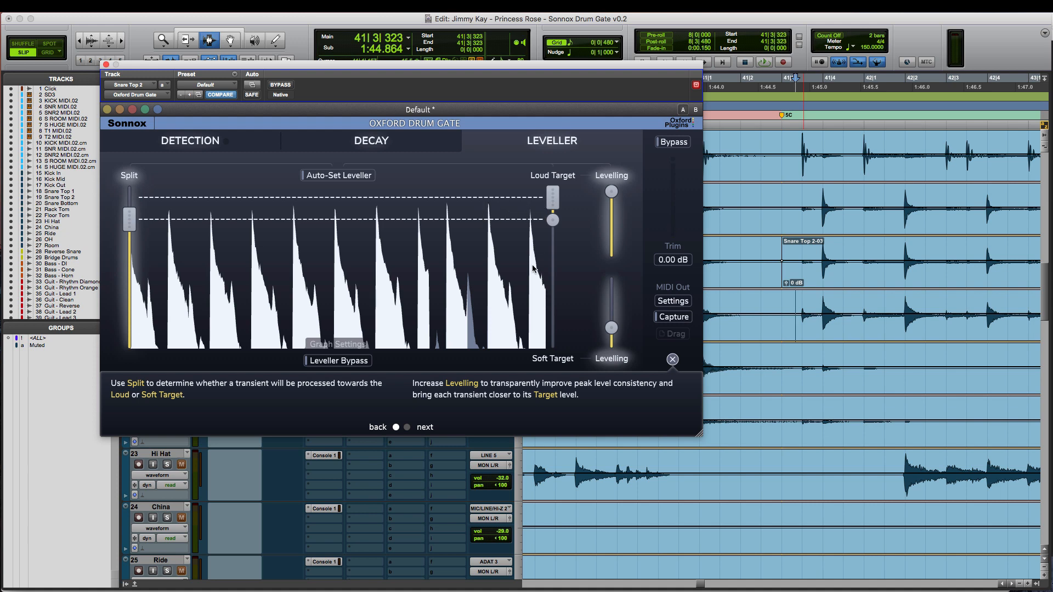
{"action": "key", "text": "space"}
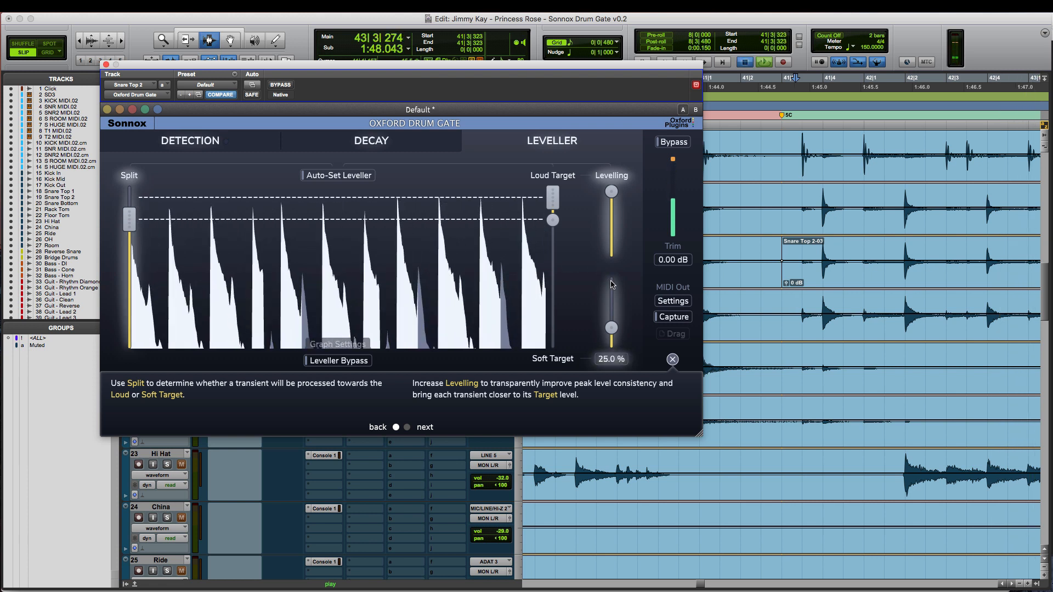
{"action": "key", "text": "space"}
Try the Soft Target's Levelling at 0.00 % and at its maximum with a lower Soft Target, playing the snare each time
{"action": "mouse_move", "coordinate": [616, 327]}
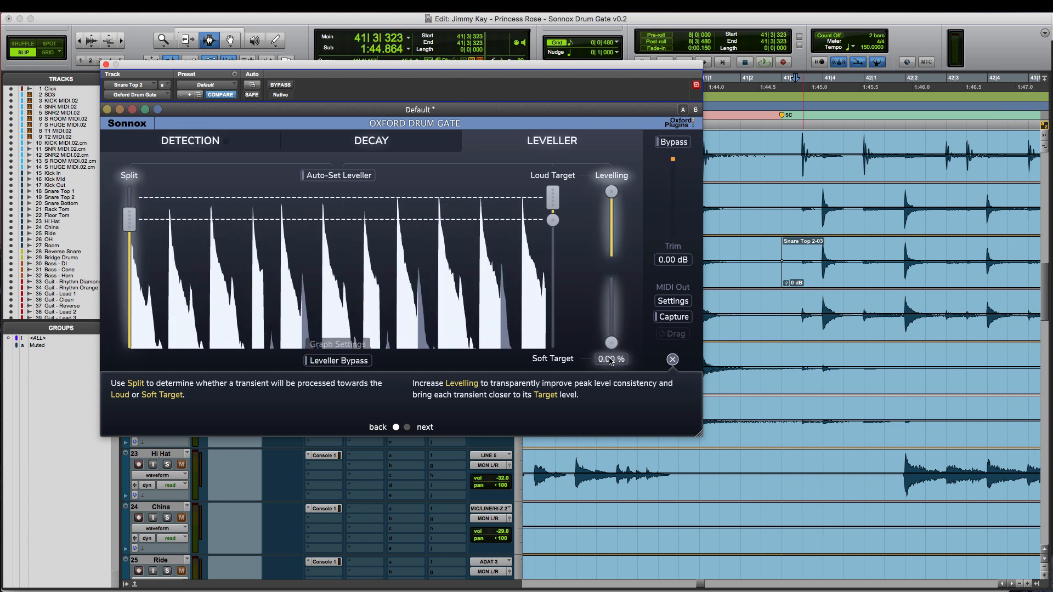
{"action": "key", "text": "space"}
{"action": "mouse_move", "coordinate": [554, 221]}
{"action": "mouse_move", "coordinate": [555, 221]}
{"action": "left_mouse_down"}
{"action": "mouse_move", "coordinate": [562, 269]}
{"action": "mouse_move", "coordinate": [560, 241]}
{"action": "left_mouse_up"}
{"action": "left_click_drag", "start_coordinate": [613, 331], "coordinate": [611, 282]}
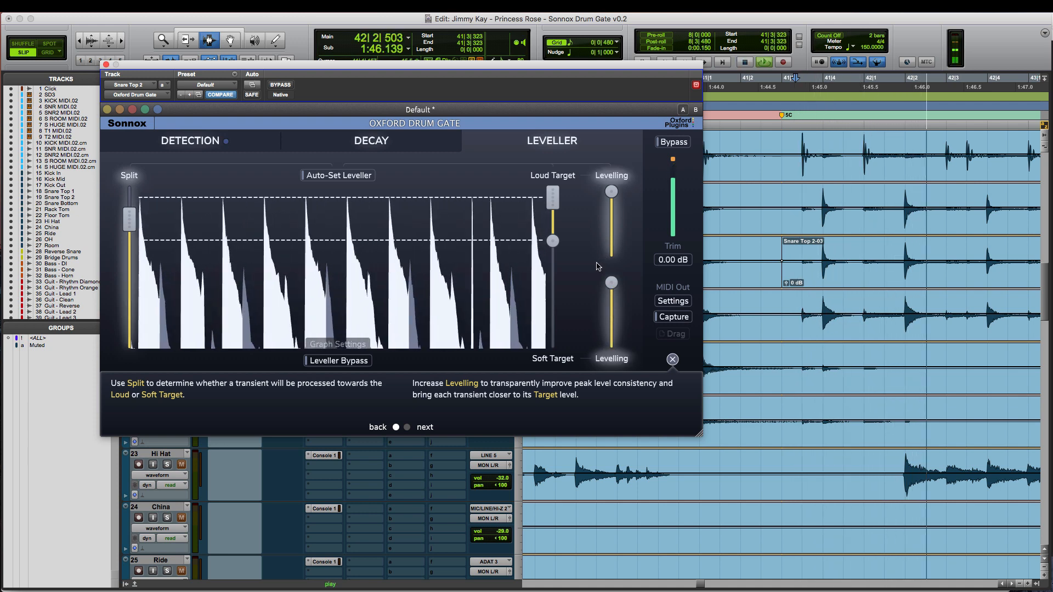
{"action": "key", "text": "space"}
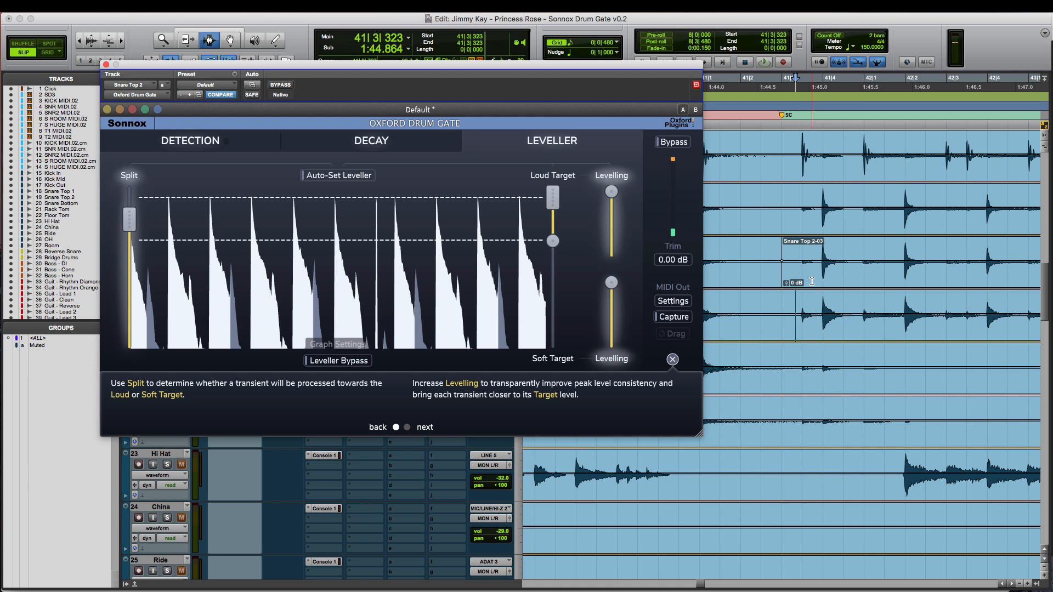
Play a longer stretch of the snare from bar 41 with the Loud Target at 0.00 dB, and bypass the Drum Gate for comparison
{"action": "key", "text": "r"}
{"action": "key", "text": "r"}
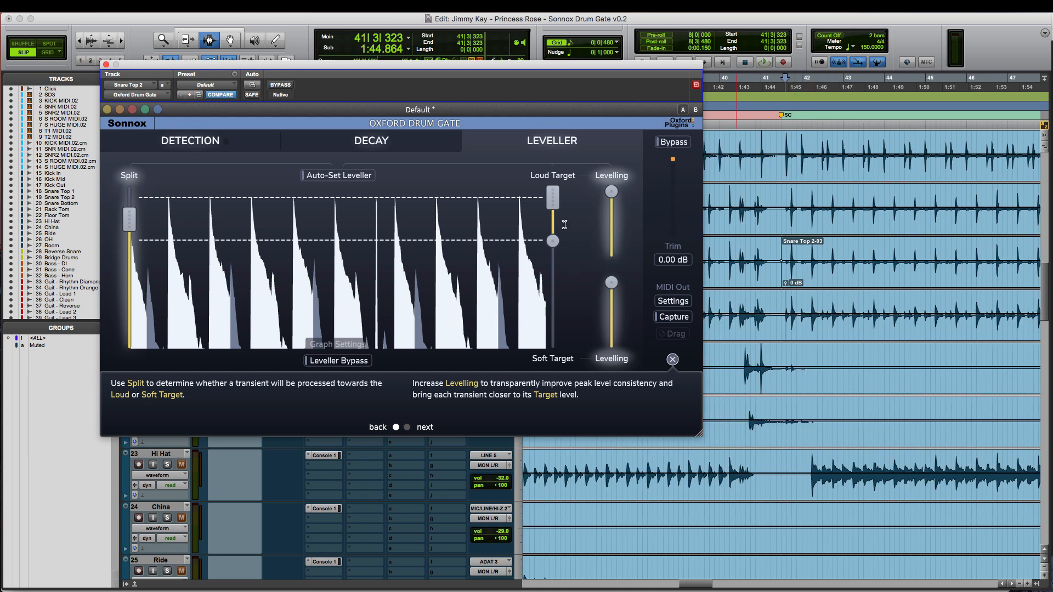
{"action": "mouse_move", "coordinate": [556, 203]}
{"action": "key", "text": "space"}
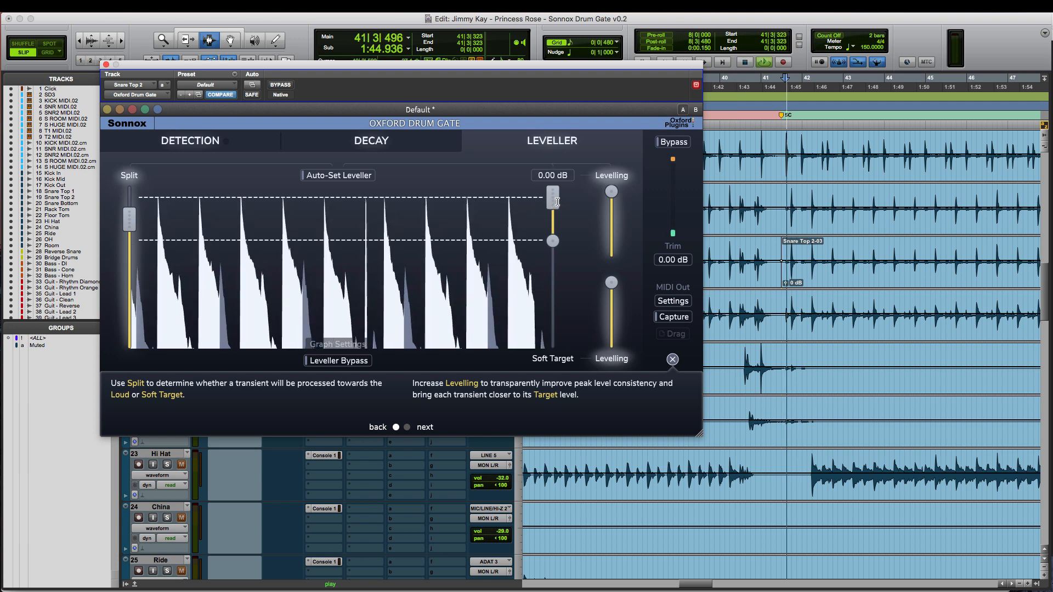
{"action": "mouse_move", "coordinate": [557, 202]}
{"action": "left_mouse_down"}
{"action": "mouse_move", "coordinate": [554, 247]}
{"action": "mouse_move", "coordinate": [564, 192]}
{"action": "left_mouse_up"}
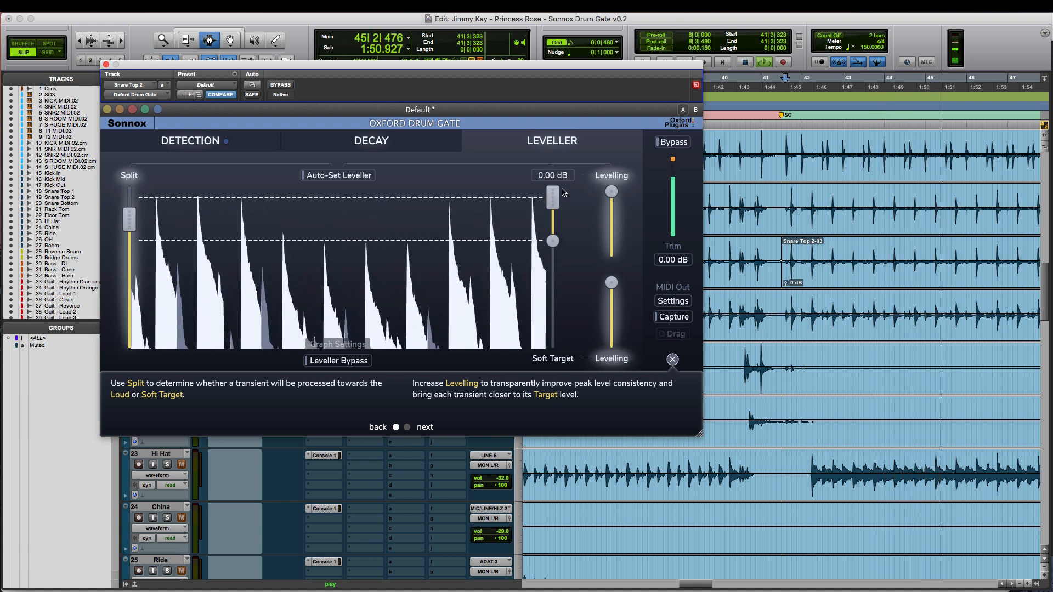
{"action": "left_click", "coordinate": [284, 88]}
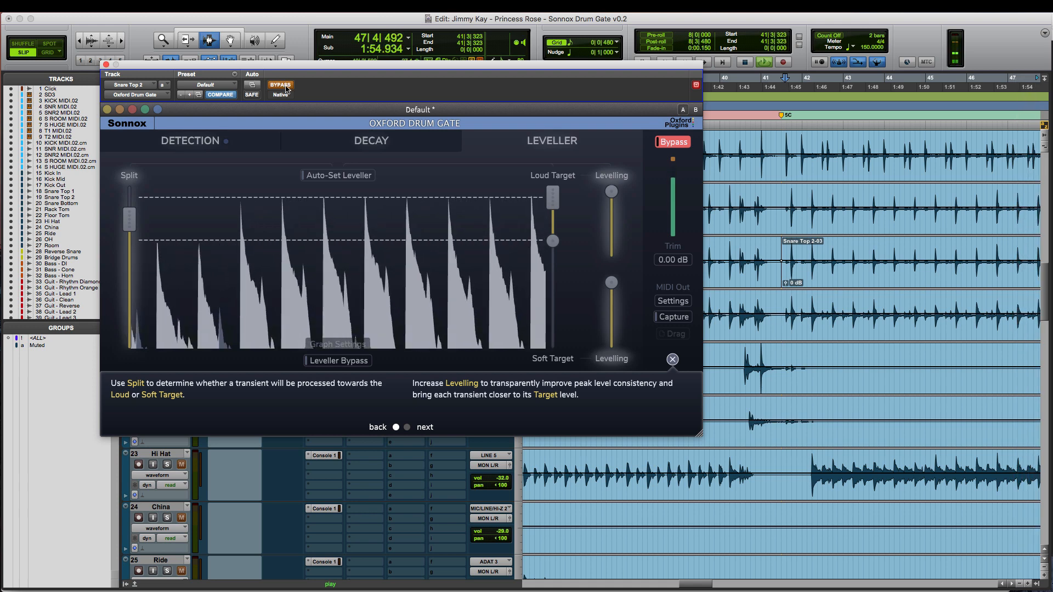
Rerun Auto-Set Leveller while playing the snare from bar 41 so it relearns the hit levels
{"action": "left_click", "coordinate": [343, 178]}
{"action": "key", "text": "space"}
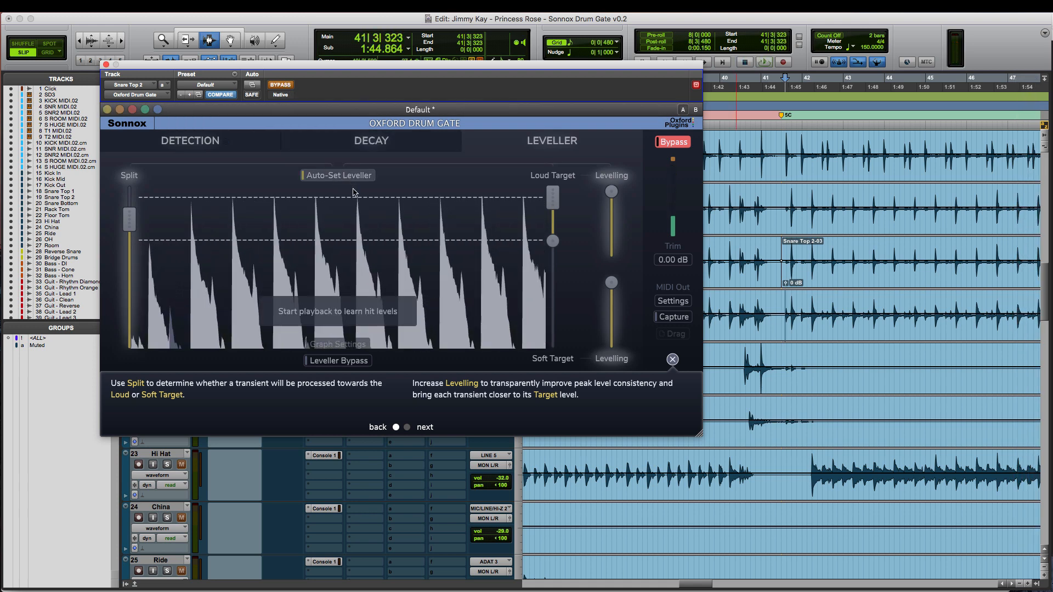
{"action": "key", "text": "space"}
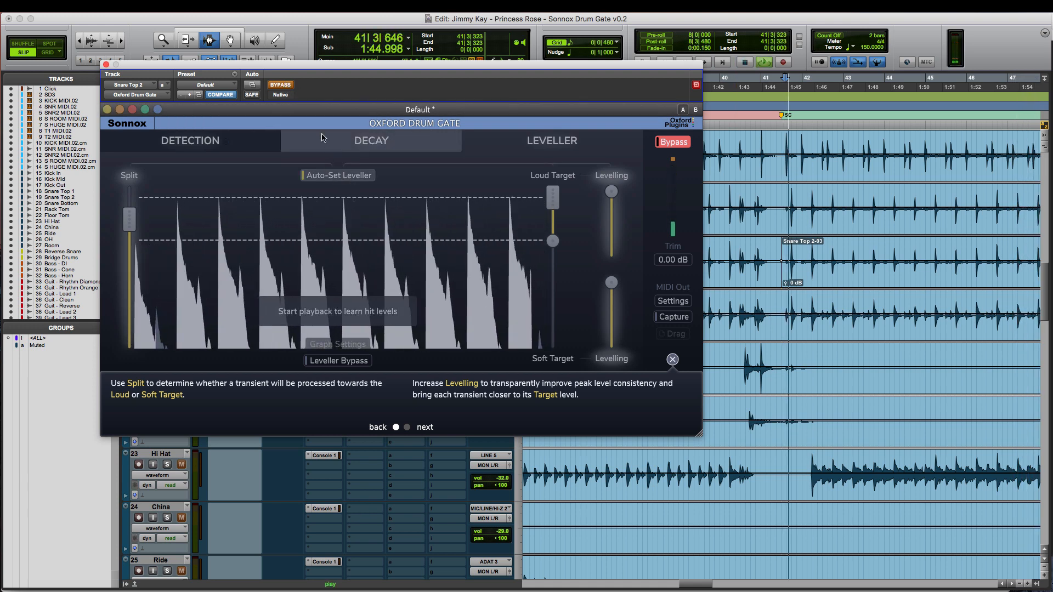
Toggle the Drum Gate's bypass during playback to compare the automatically levelled snare with the unprocessed one, leaving the gate active
{"action": "left_click", "coordinate": [286, 89]}
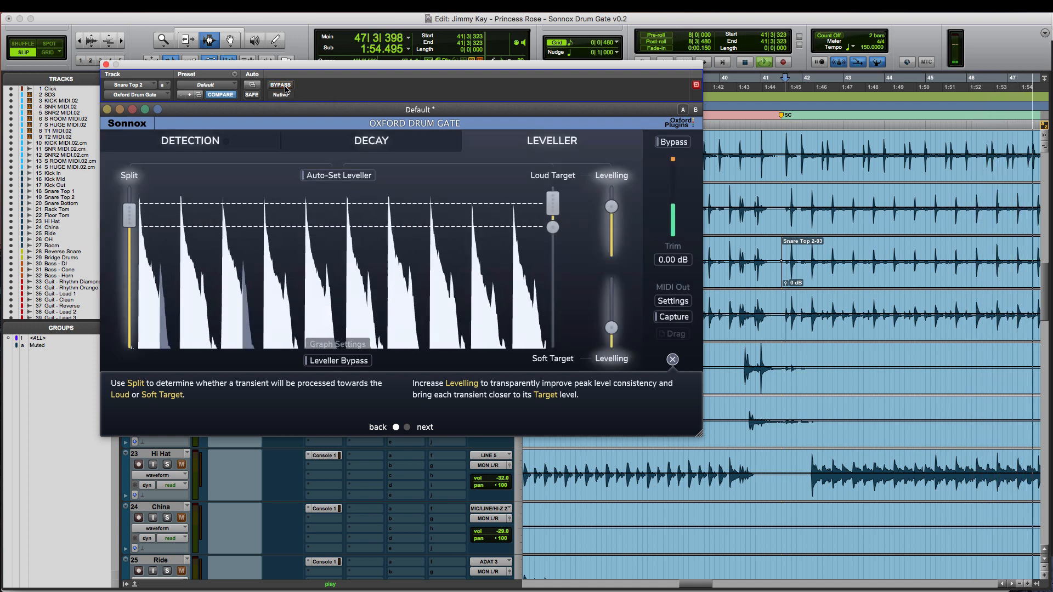
{"action": "left_click", "coordinate": [286, 89]}
{"action": "left_click", "coordinate": [285, 89]}
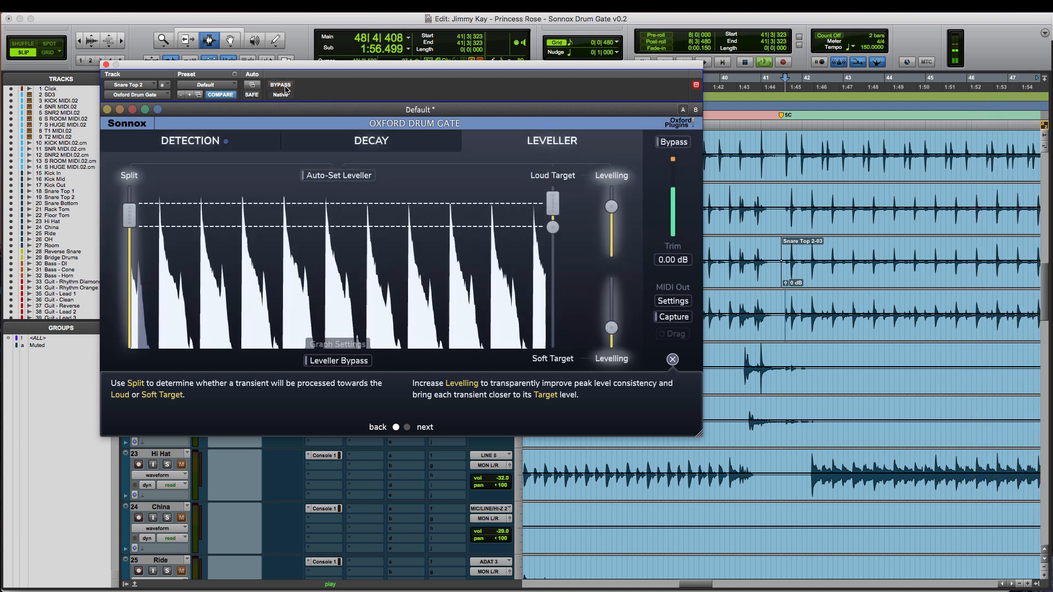
Locate the snare fill in clip Snare Top 2-04 and play it from just before its first hit, near the end of bar 58
{"action": "left_click", "coordinate": [783, 267]}
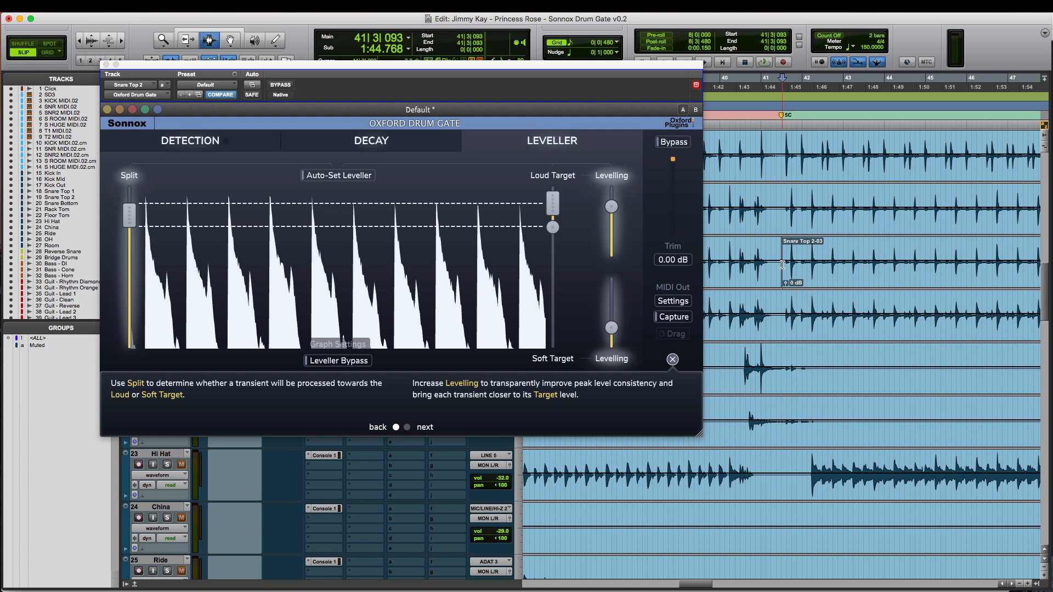
{"action": "key", "text": "r"}
{"action": "key", "text": "r"}
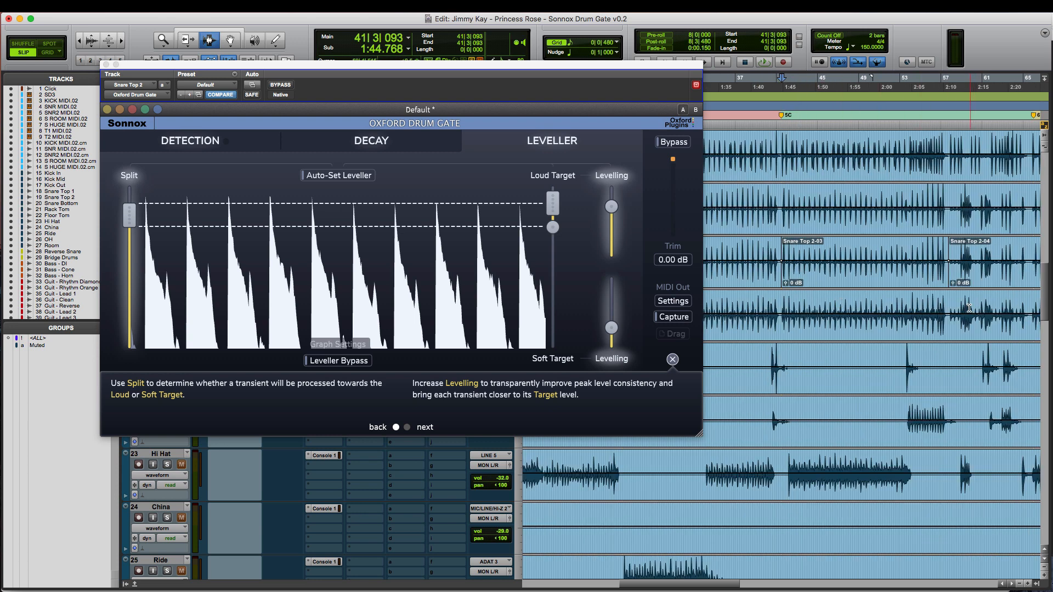
{"action": "left_click", "coordinate": [947, 262]}
{"action": "key", "text": "t"}
{"action": "key", "text": "t"}
{"action": "key", "text": "t"}
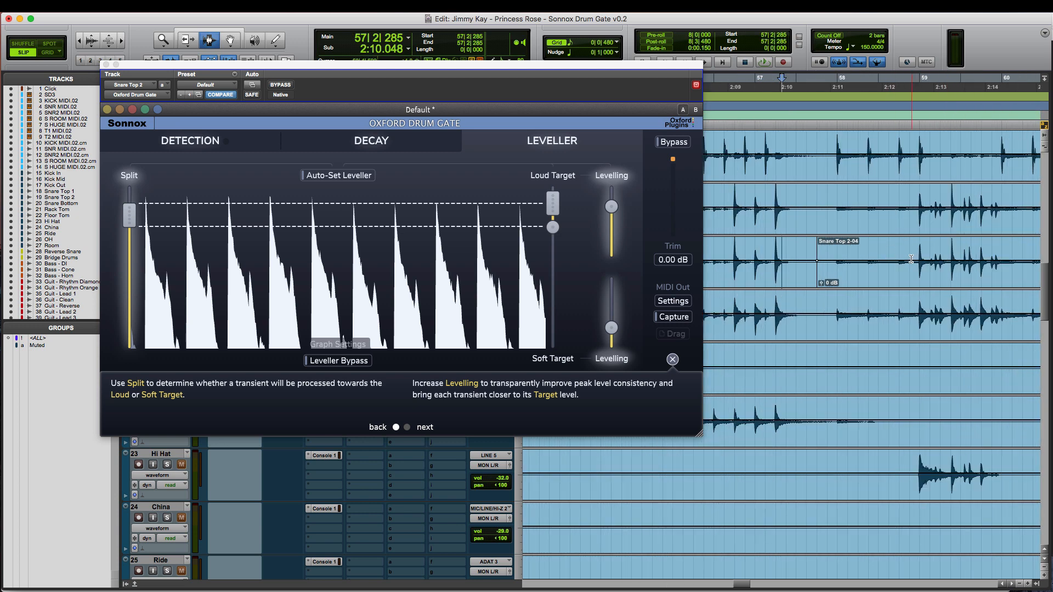
{"action": "left_click", "coordinate": [911, 259]}
{"action": "key", "text": "space"}
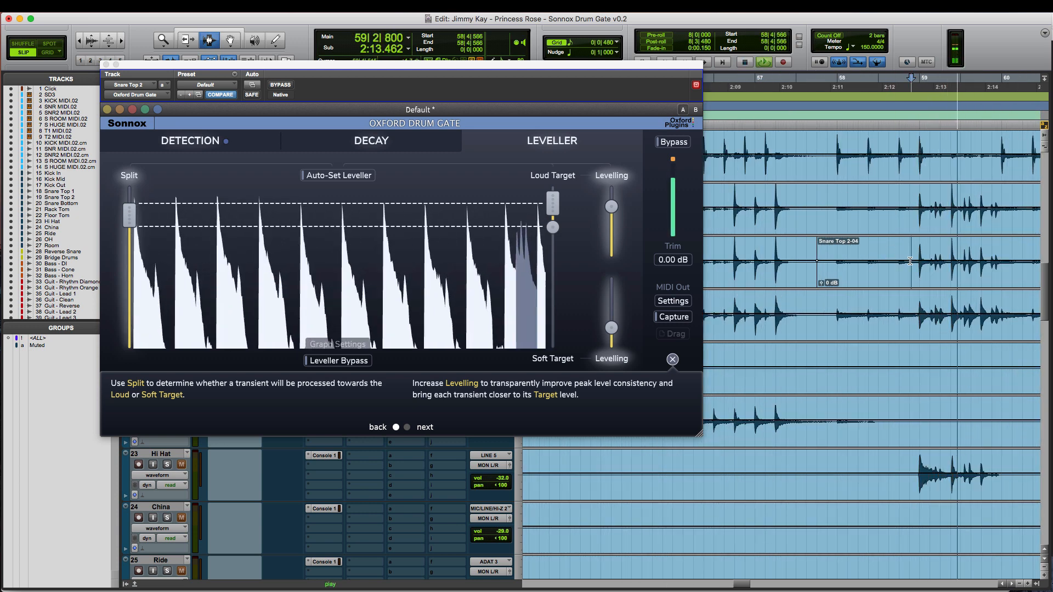
Stop playback and select the whole fill on Snare Top 2, from late in bar 58 to about bar 60
{"action": "key", "text": "space"}
{"action": "left_click_drag", "start_coordinate": [910, 262], "coordinate": [1013, 262]}
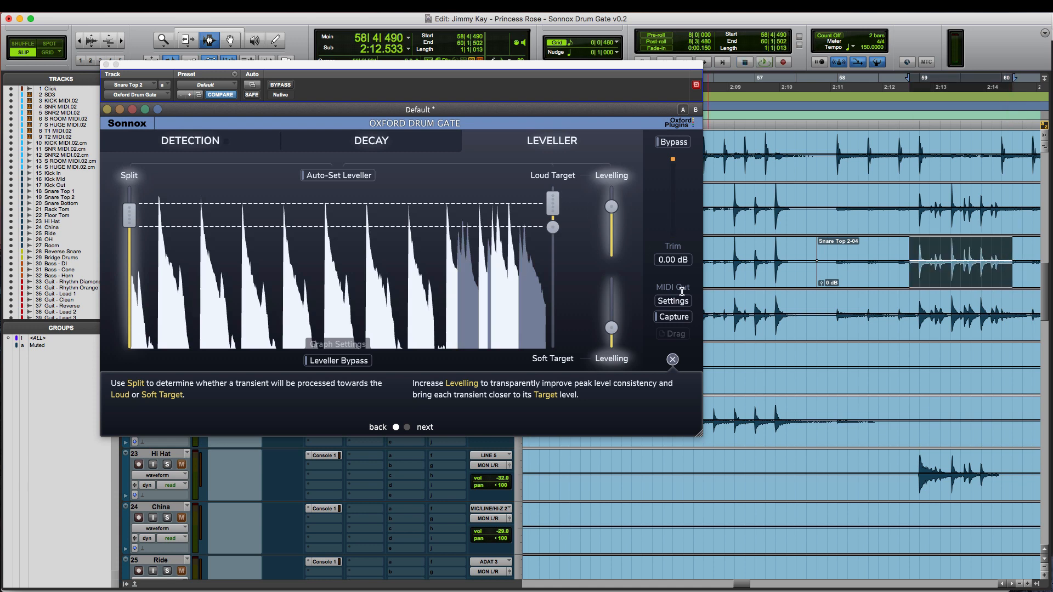
{"action": "left_click_drag", "start_coordinate": [288, 64], "coordinate": [517, 207]}
Create one new instrument track directly below Snare Top 2
{"action": "left_click", "coordinate": [156, 241]}
{"action": "key", "text": "super+shift+n"}
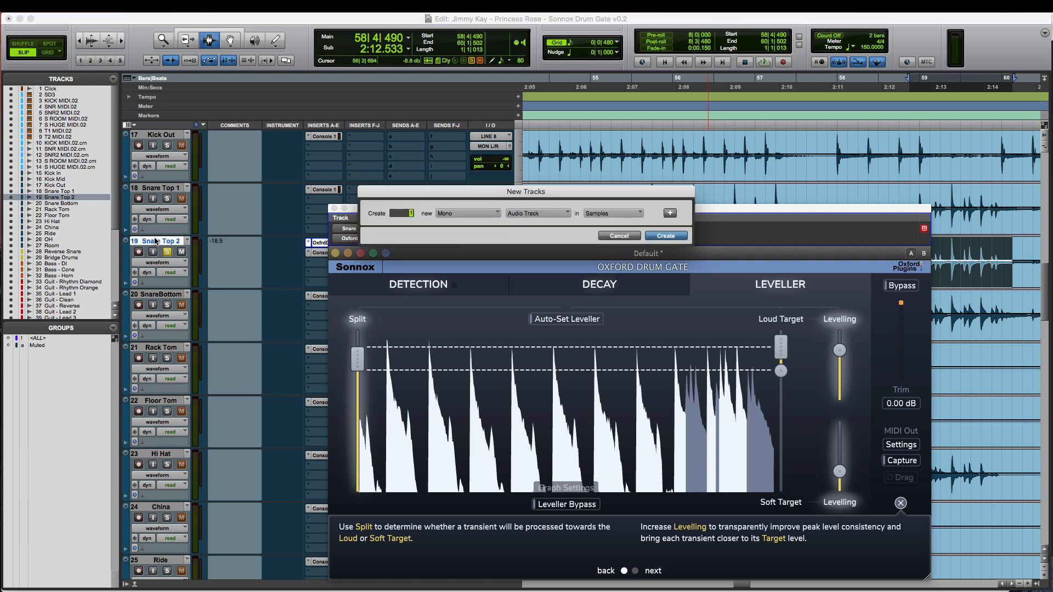
{"action": "key", "text": "super+Down"}
{"action": "key", "text": "super+Down"}
{"action": "key", "text": "super+Down"}
{"action": "key", "text": "super+Down"}
{"action": "key", "text": "super+Down"}
{"action": "key", "text": "Return"}
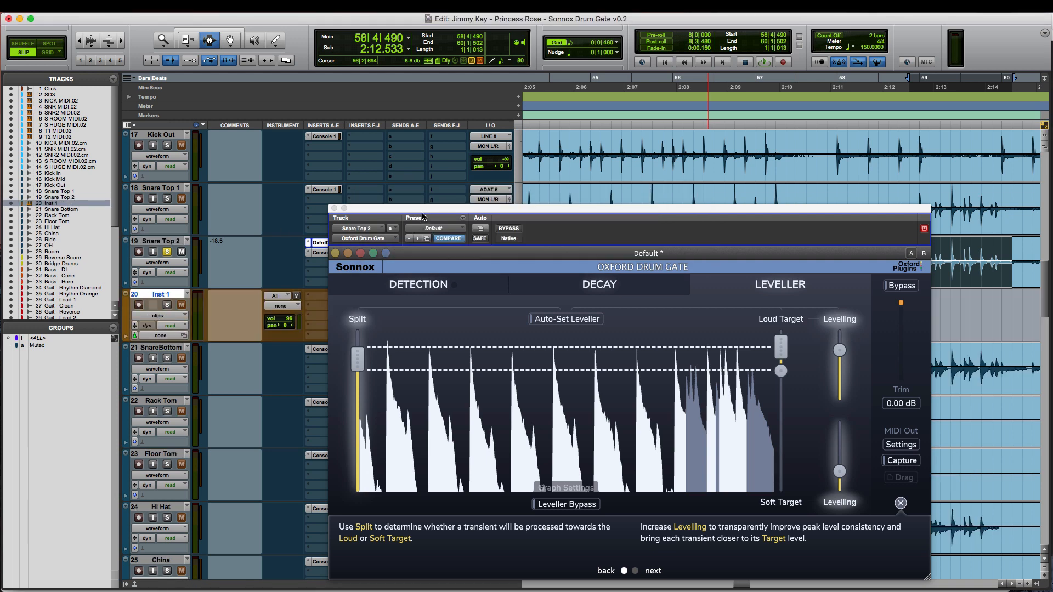
Rename the new instrument track SNR MIDI SONNOX
{"action": "double_click", "coordinate": [153, 295]}
{"action": "type", "text": "SNR MIDI"}
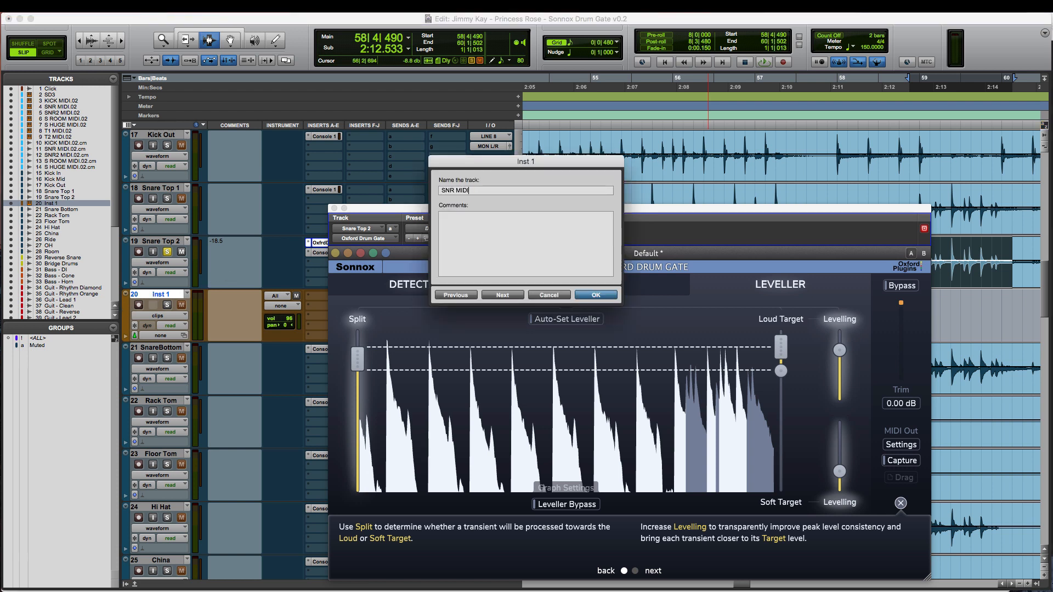
{"action": "key", "text": "Return"}
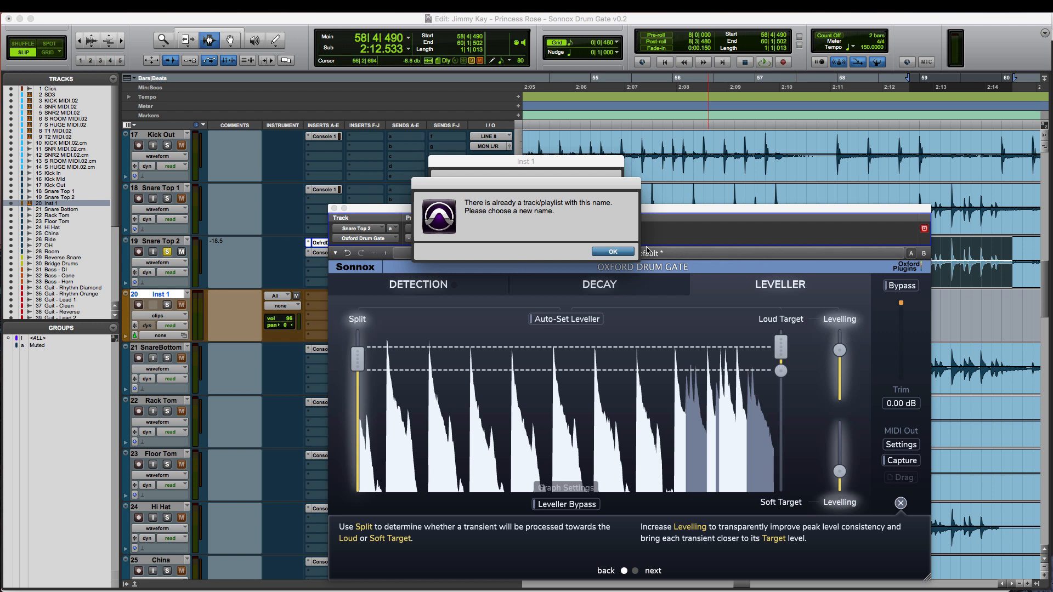
{"action": "key", "text": "Return"}
{"action": "left_click", "coordinate": [517, 191]}
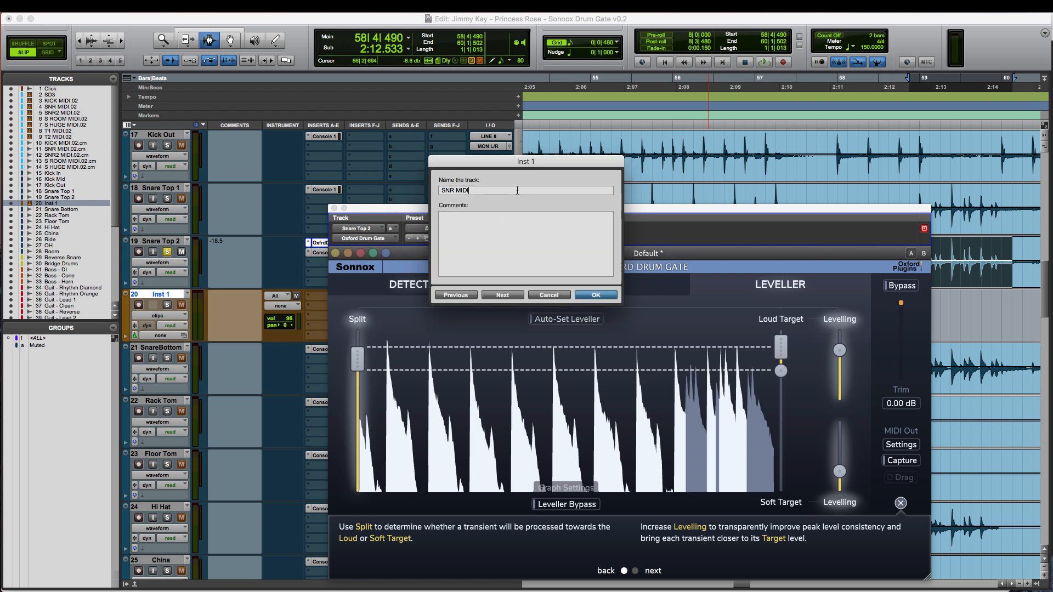
{"action": "key", "text": "Return"}
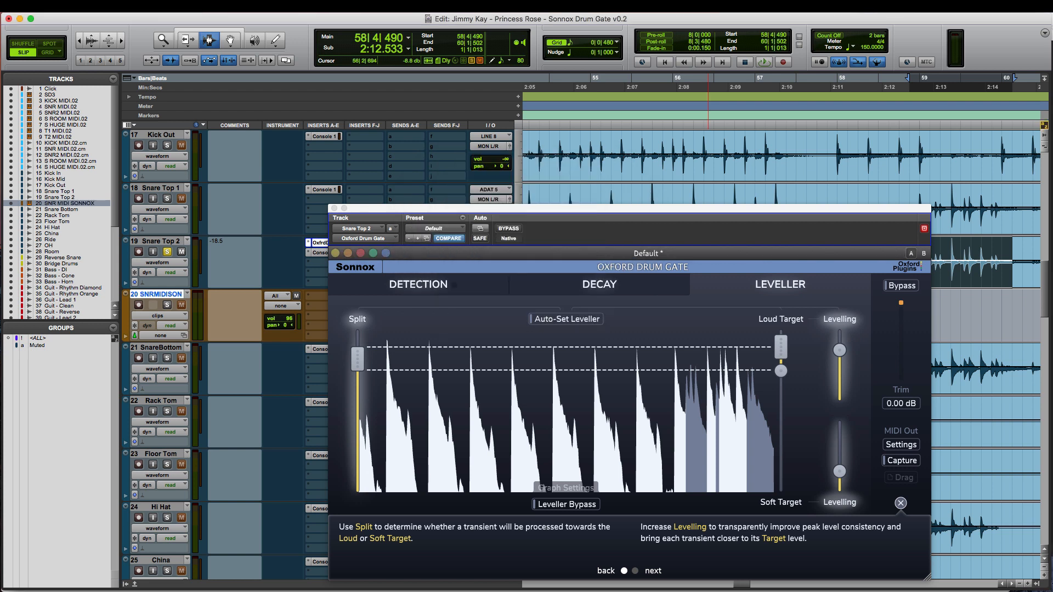
Set the color of the SNR MIDI SONNOX track to light blue
{"action": "double_click", "coordinate": [125, 314]}
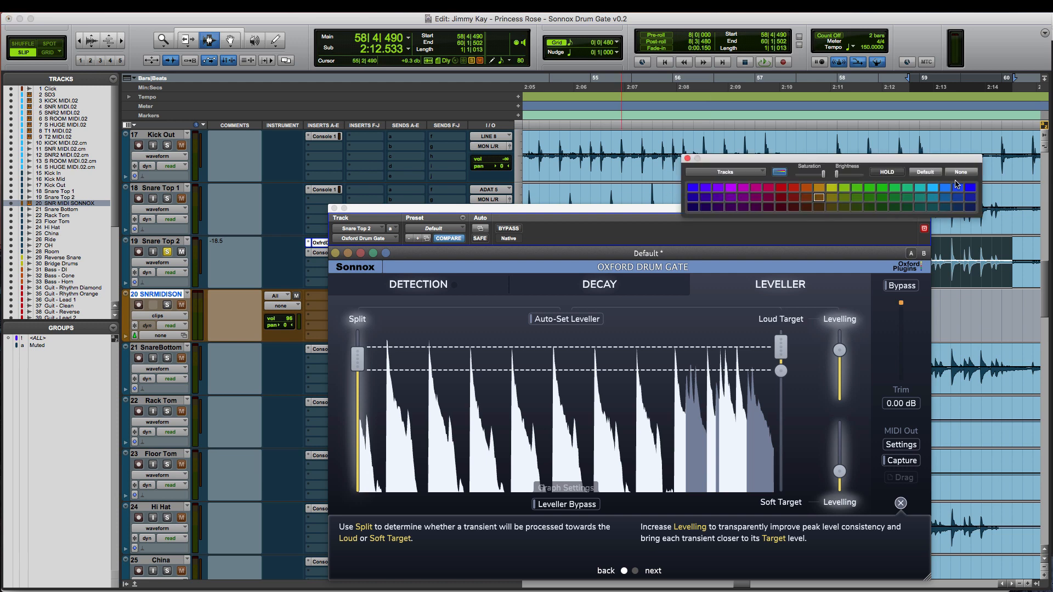
{"action": "left_click", "coordinate": [687, 159]}
{"action": "left_click_drag", "start_coordinate": [397, 211], "coordinate": [337, 125]}
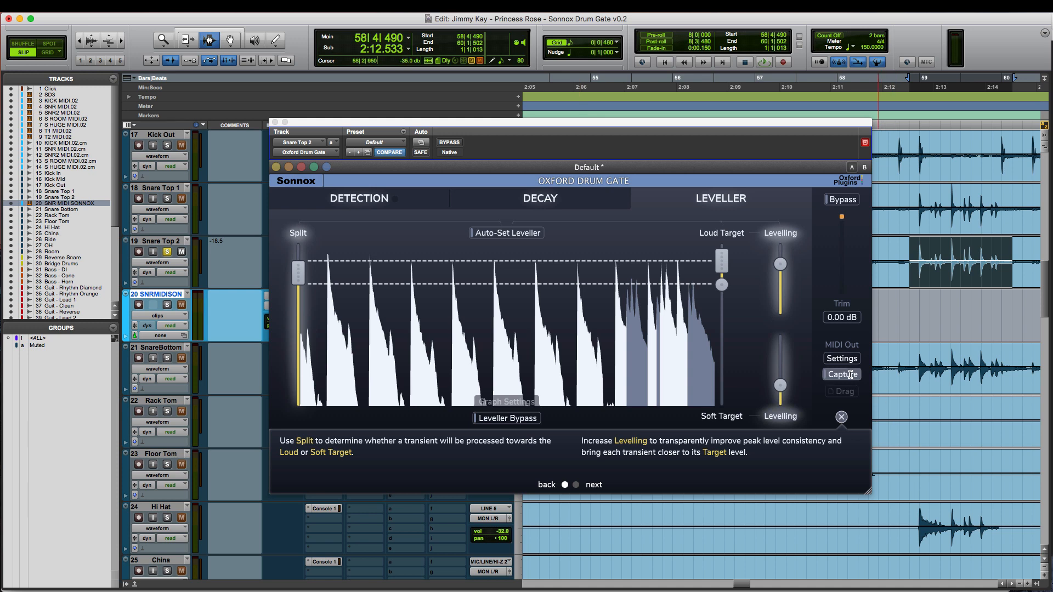
Capture the selected snare fill as MIDI with the Drum Gate and place the captured clip on the SNR MIDI SONNOX track
{"action": "left_click", "coordinate": [850, 374]}
{"action": "key", "text": "space"}
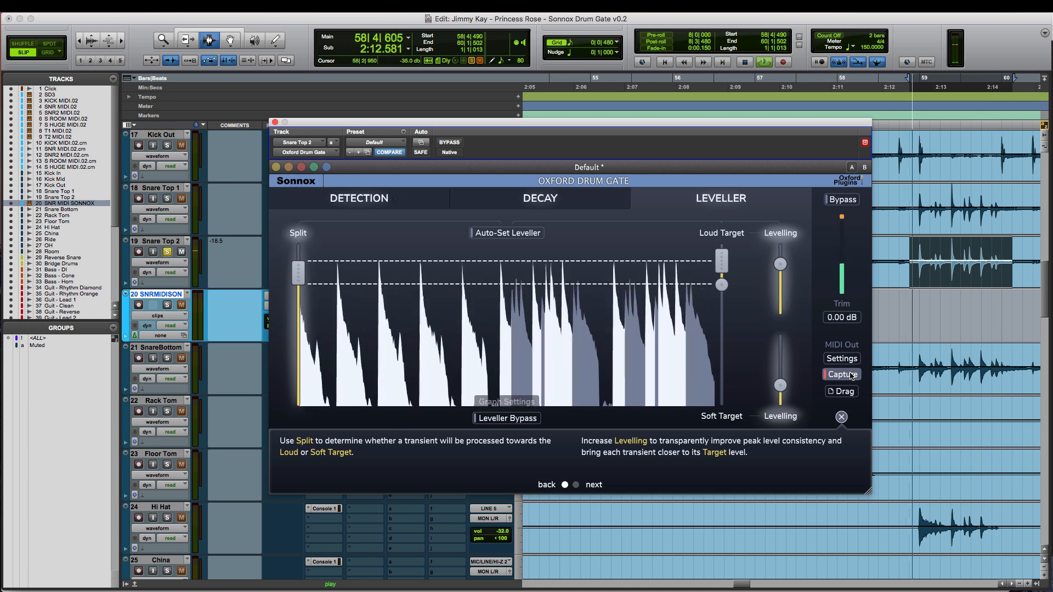
{"action": "key", "text": "space"}
{"action": "left_click_drag", "start_coordinate": [850, 390], "coordinate": [899, 317]}
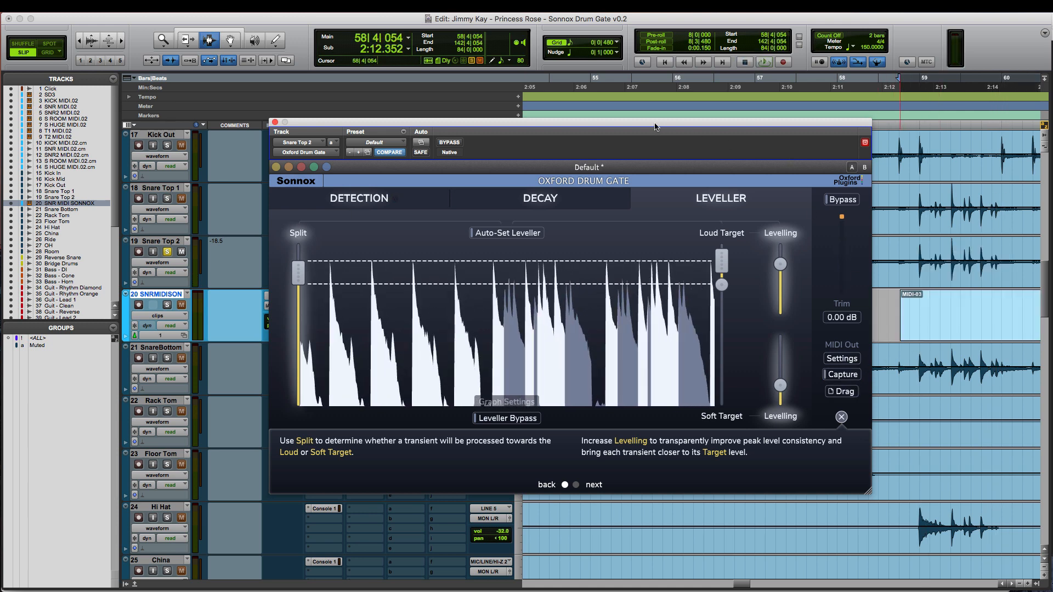
Move the captured MIDI clip on SNR MIDI SONNOX to the very start of the session timeline
{"action": "left_click_drag", "start_coordinate": [657, 122], "coordinate": [789, 352]}
{"action": "key", "text": "r"}
{"action": "key", "text": "r"}
{"action": "key", "text": "r"}
{"action": "key", "text": "r"}
{"action": "key", "text": "r"}
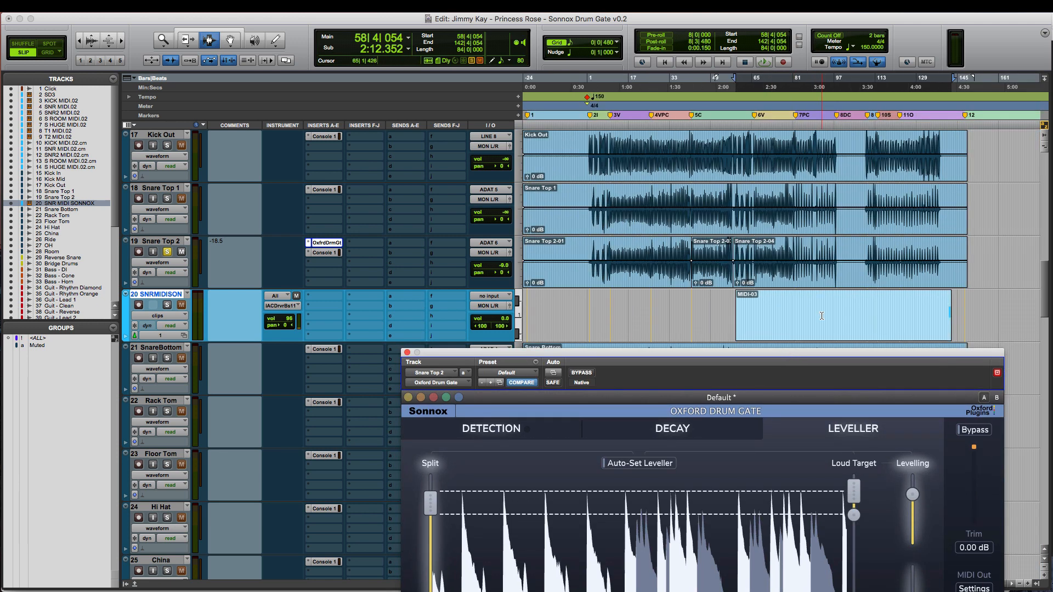
{"action": "key", "text": "F8"}
{"action": "left_click_drag", "start_coordinate": [829, 315], "coordinate": [573, 310]}
{"action": "key", "text": "F7"}
Examine the captured MIDI notes around bar 59 against the snare hits of the fill on Snare Top 2
{"action": "left_click", "coordinate": [737, 307]}
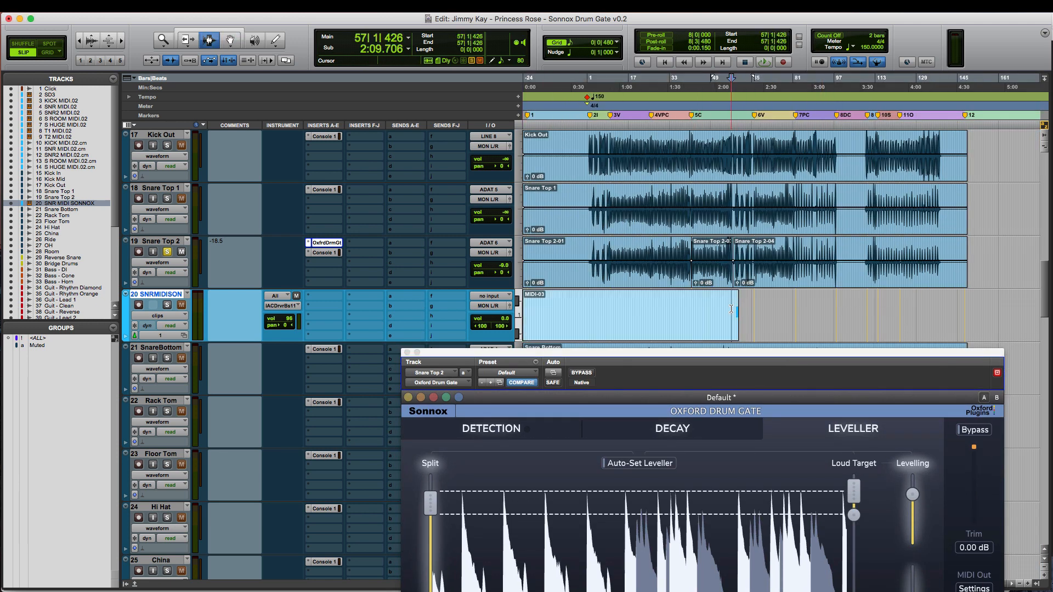
{"action": "key", "text": "t"}
{"action": "key", "text": "t"}
{"action": "key", "text": "t"}
{"action": "key", "text": "t"}
{"action": "key", "text": "t"}
{"action": "key", "text": "t"}
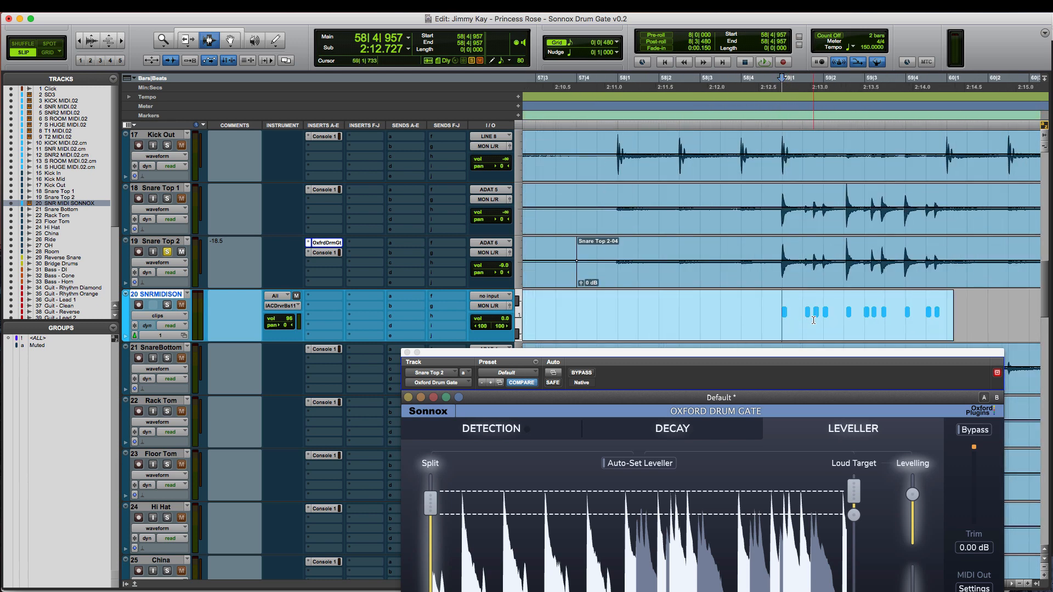
{"action": "key", "text": "r"}
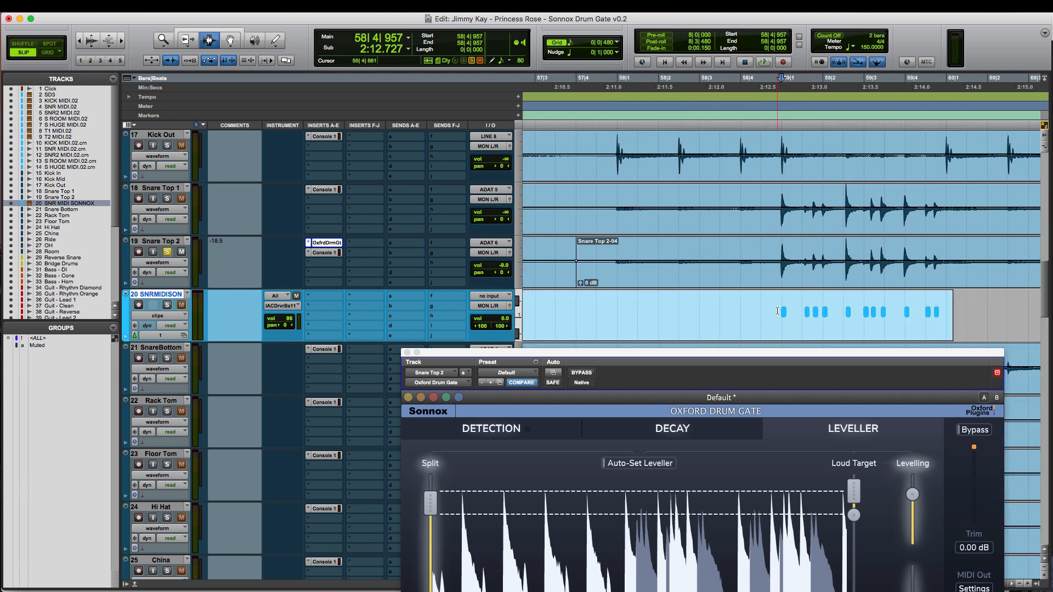
{"action": "left_click", "coordinate": [778, 311]}
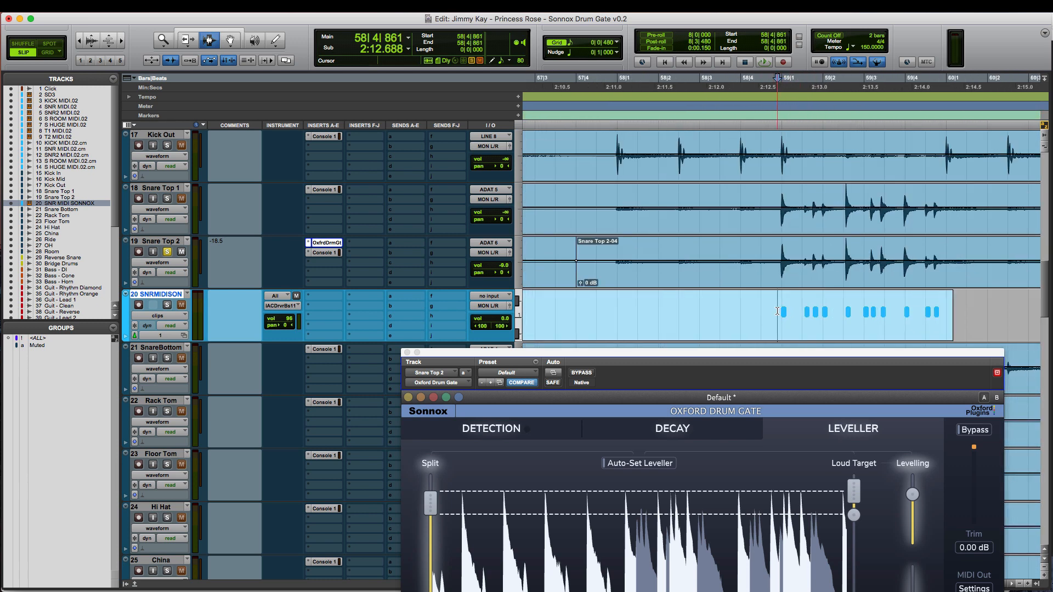
{"action": "left_click", "coordinate": [874, 307]}
{"action": "key", "text": "t"}
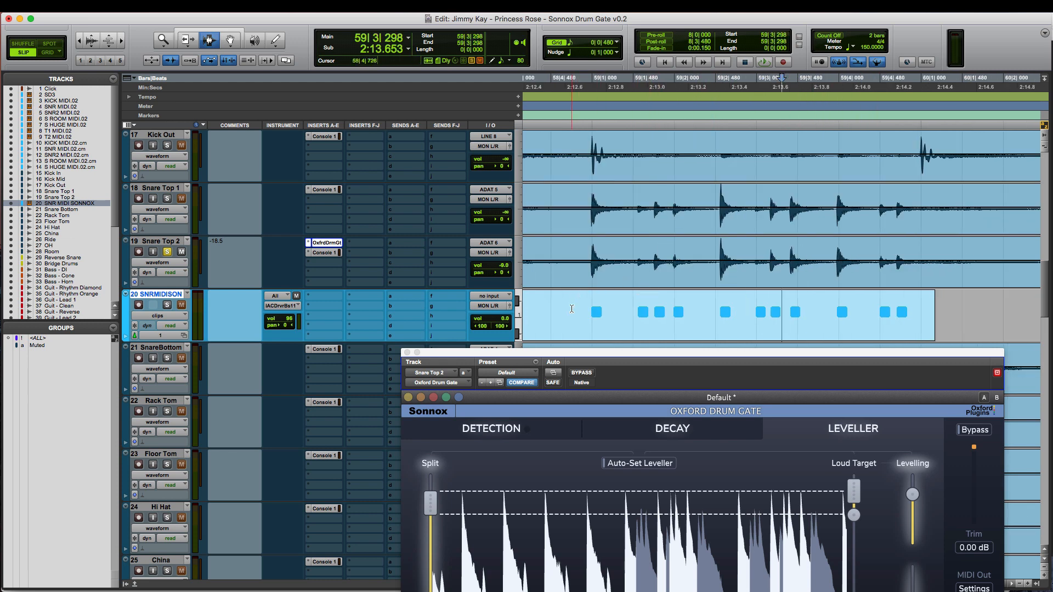
Mark the faint hit late in the first beat of bar 59 on Snare Top 2 and play from just before the fill
{"action": "left_click_drag", "start_coordinate": [634, 263], "coordinate": [648, 263]}
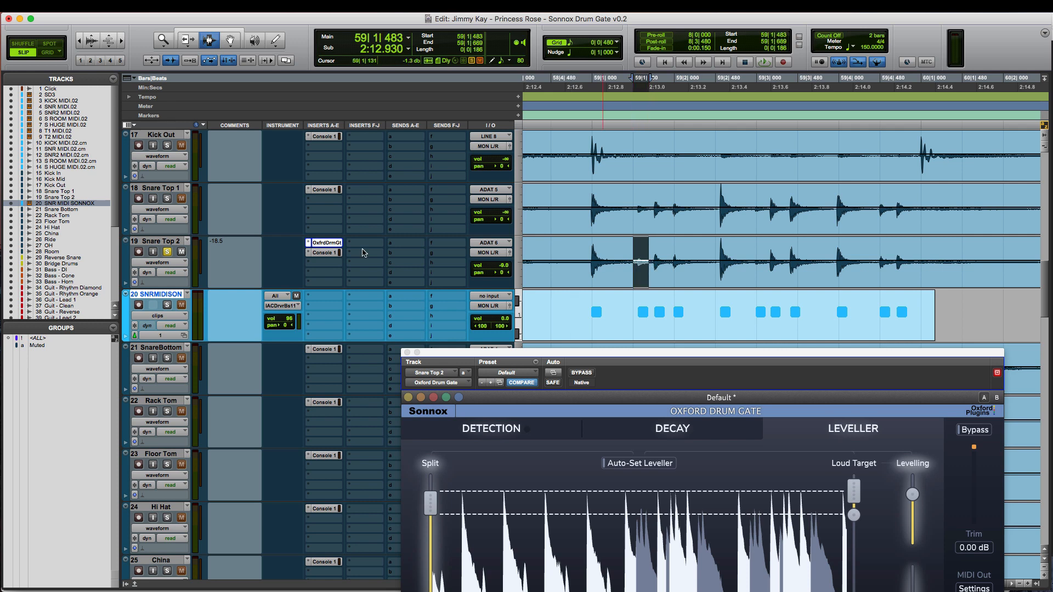
{"action": "left_click", "coordinate": [560, 261]}
{"action": "key", "text": "space"}
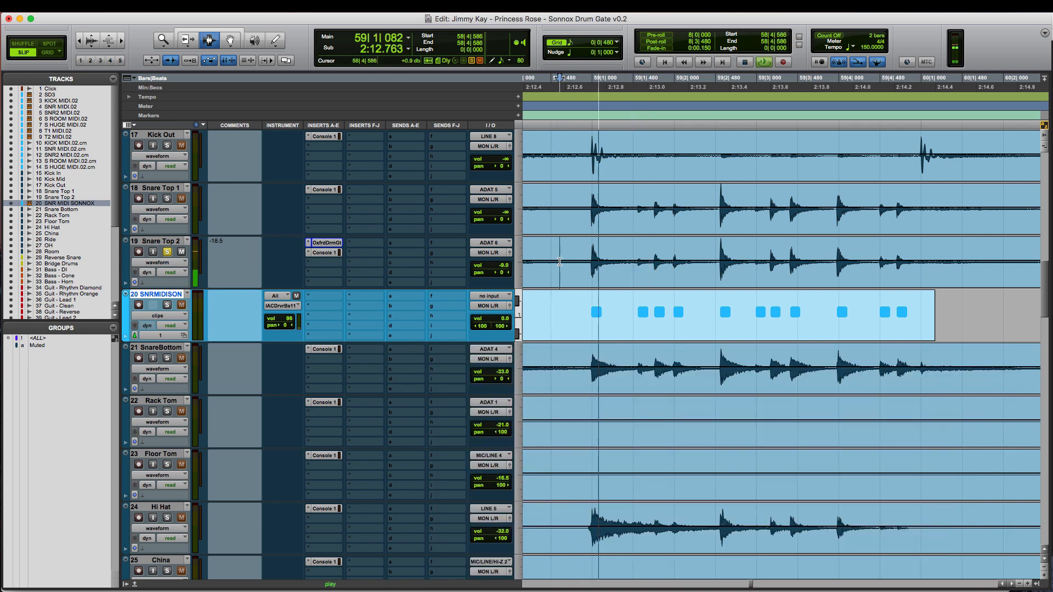
{"action": "key", "text": "space"}
{"action": "left_click", "coordinate": [576, 262]}
{"action": "key", "text": "space"}
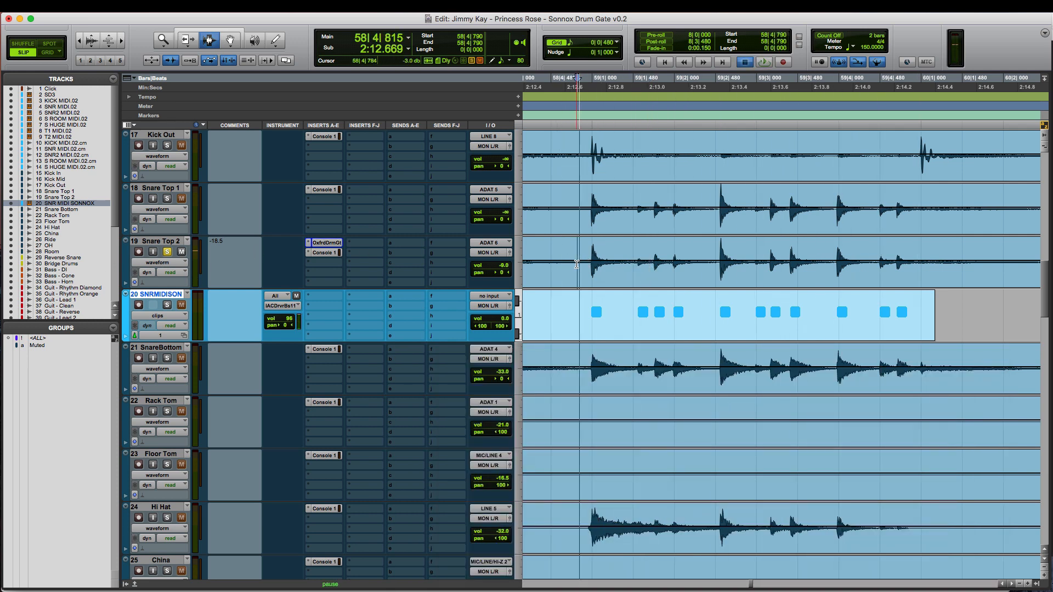
{"action": "key", "text": "space"}
Select and audition only the soft ghost hits on Snare Top 2 between the first two loud hits of bar 59
{"action": "left_click", "coordinate": [624, 265]}
{"action": "left_click_drag", "start_coordinate": [623, 265], "coordinate": [691, 267]}
{"action": "key", "text": "space"}
{"action": "key", "text": "space"}
{"action": "key", "text": "space"}
{"action": "left_click_drag", "start_coordinate": [626, 265], "coordinate": [693, 265]}
{"action": "key", "text": "space"}
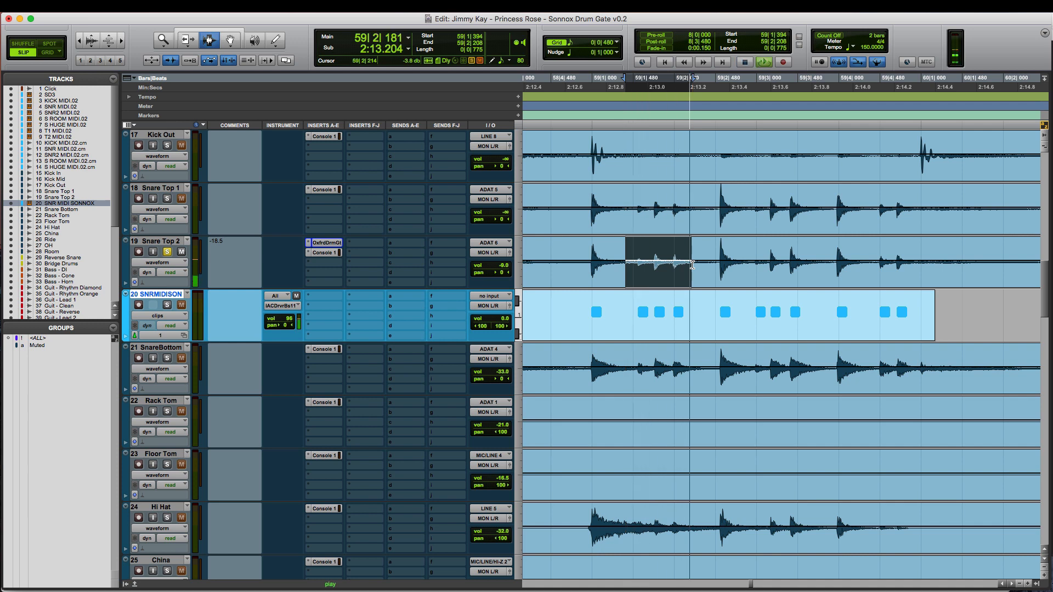
{"action": "left_click_drag", "start_coordinate": [620, 266], "coordinate": [701, 266]}
{"action": "key", "text": "space"}
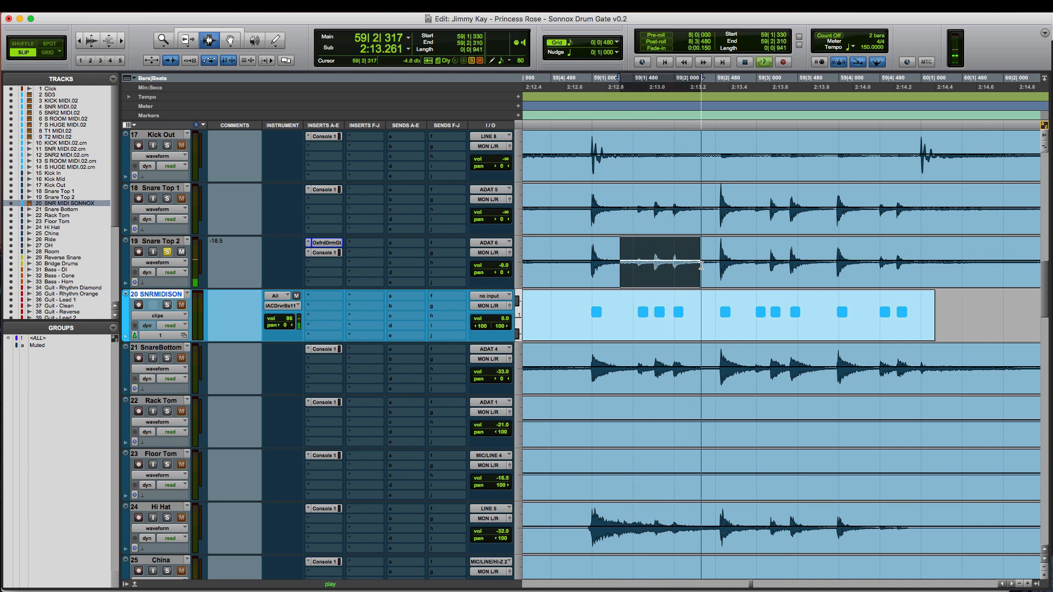
Unsolo Snare Top 2 and switch the SNR MIDI SONNOX track to notes view
{"action": "left_click", "coordinate": [563, 316]}
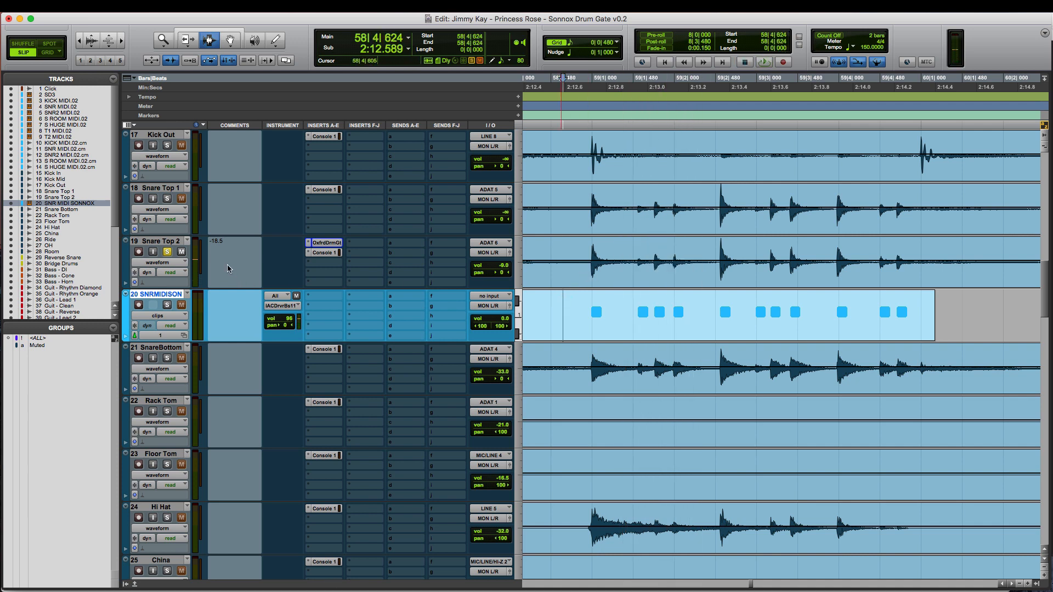
{"action": "left_click", "coordinate": [170, 251]}
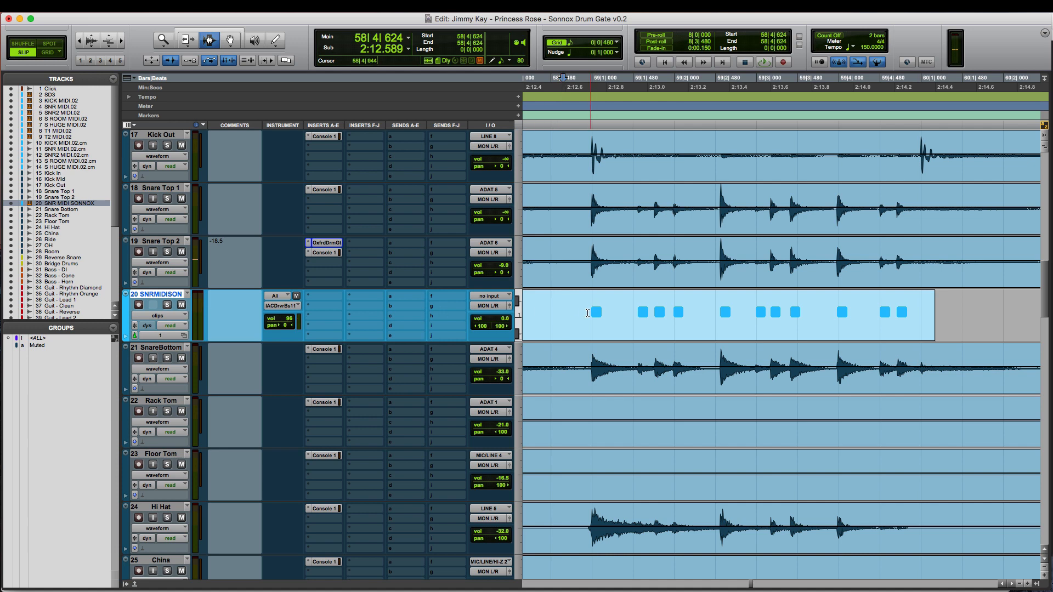
{"action": "left_click", "coordinate": [584, 317]}
{"action": "key", "text": "minus"}
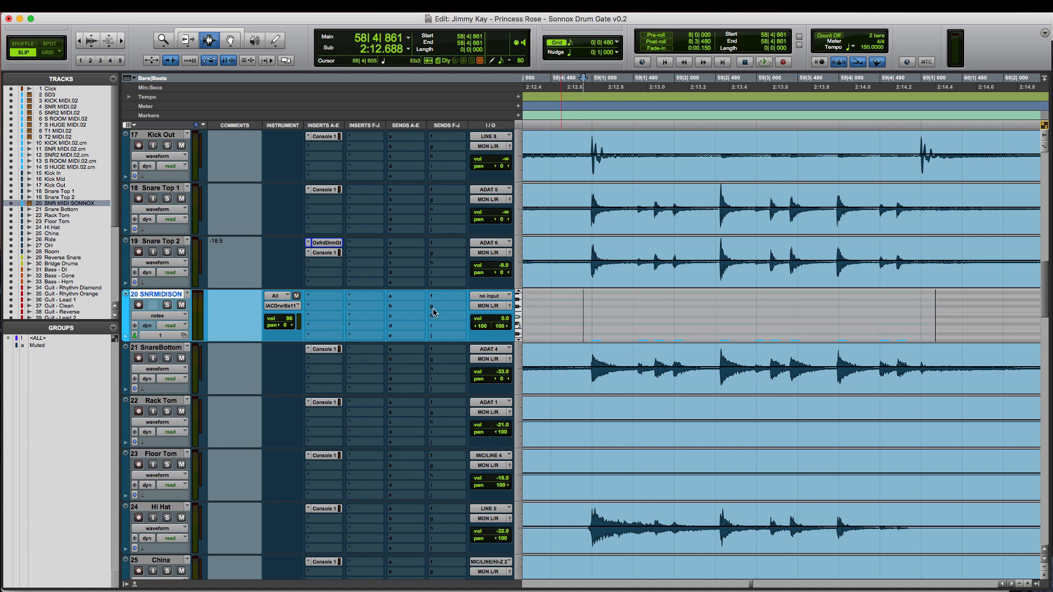
Insert the SSDSampler instrument on the first insert slot of SNR MIDI SONNOX
{"action": "left_click", "coordinate": [318, 296]}
{"action": "left_click", "coordinate": [341, 277]}
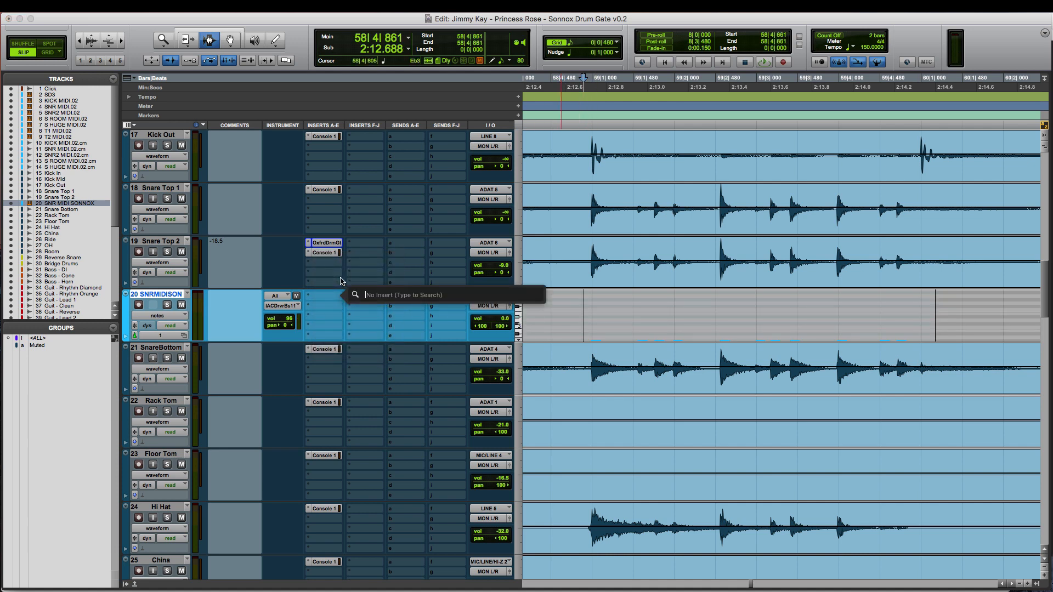
{"action": "type", "text": "ssd"}
{"action": "left_click", "coordinate": [399, 324]}
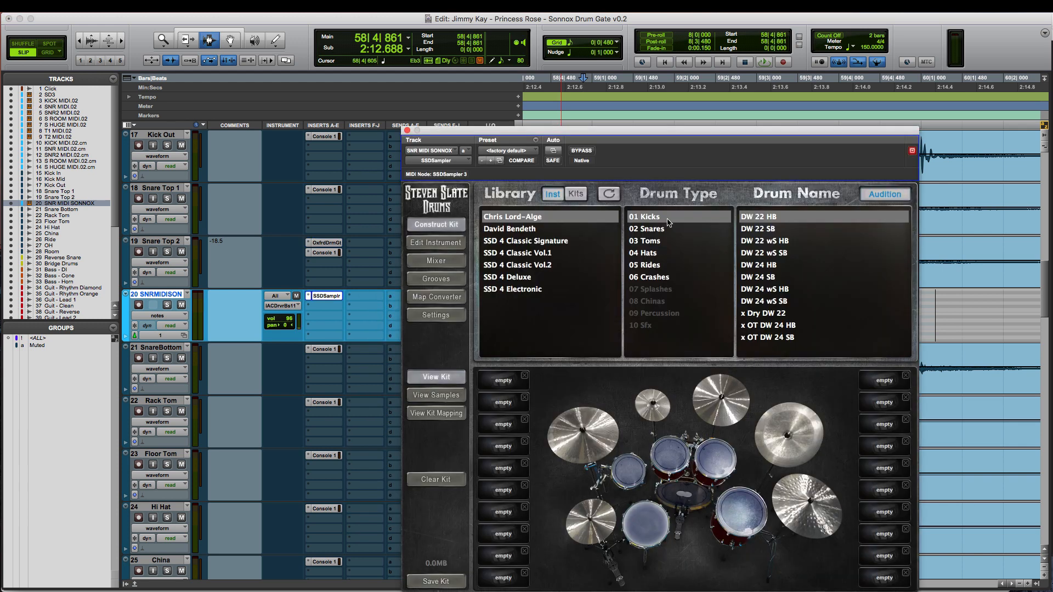
Load the Chris Lord-Alge Ludwig Brass snare onto the kit's snare drum and close the sampler
{"action": "left_click", "coordinate": [658, 229]}
{"action": "left_click_drag", "start_coordinate": [766, 231], "coordinate": [646, 522]}
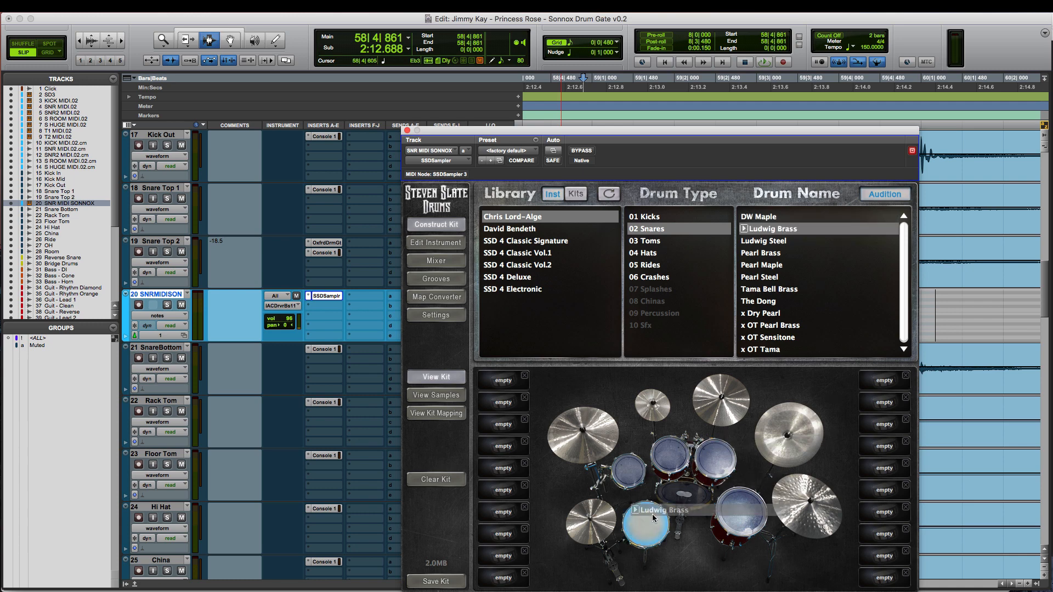
{"action": "left_click", "coordinate": [407, 131]}
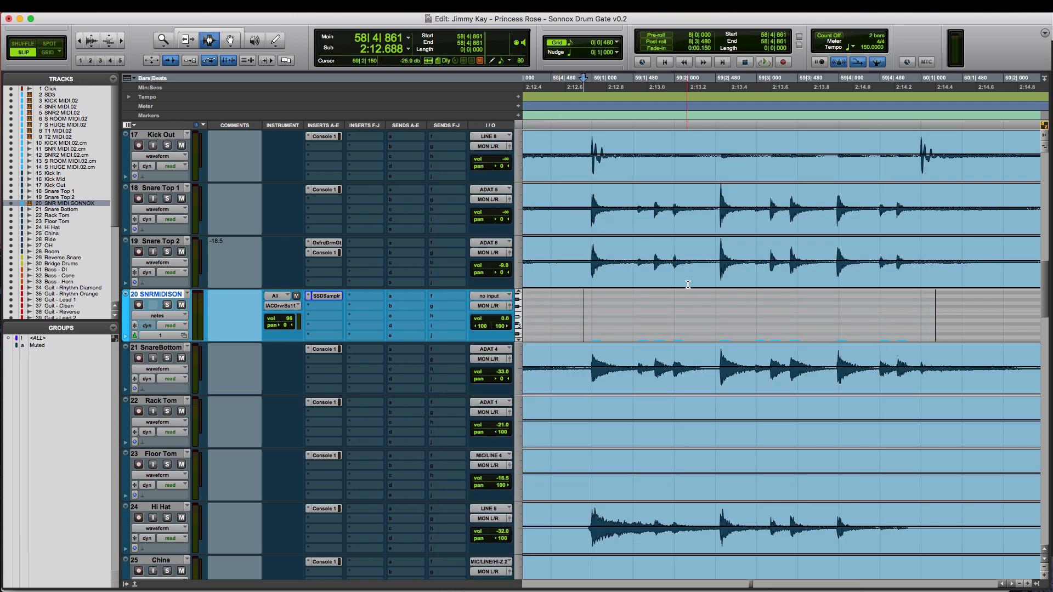
Show the note velocities of the fill on SNR MIDI SONNOX and lower the track's volume to about -12 dB
{"action": "left_click", "coordinate": [157, 316]}
{"action": "left_click", "coordinate": [160, 325]}
{"action": "left_click", "coordinate": [566, 316]}
{"action": "key", "text": "r"}
{"action": "left_click_drag", "start_coordinate": [495, 318], "coordinate": [495, 329]}
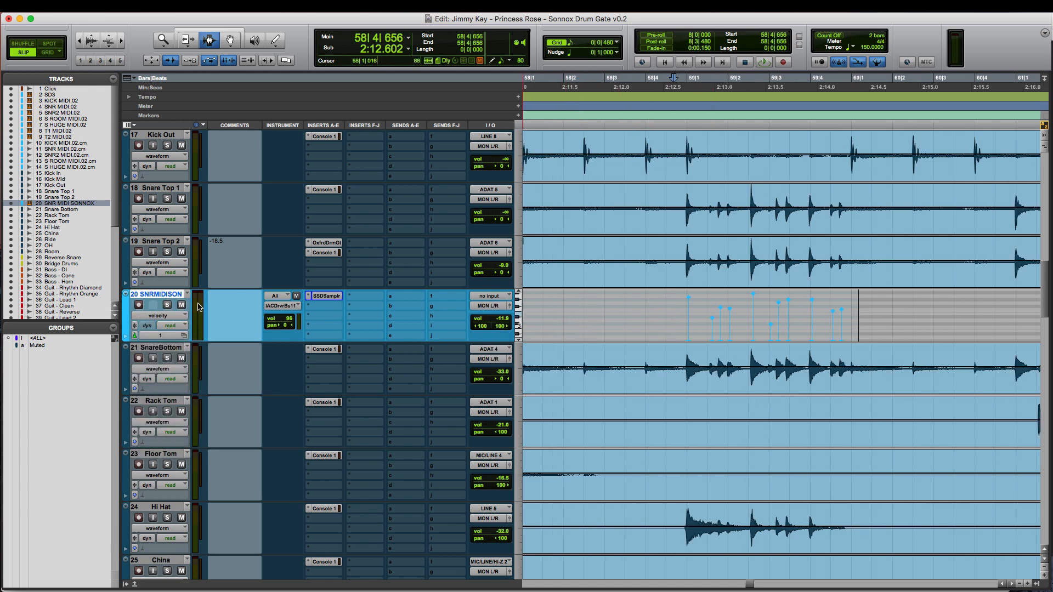
Solo SNR MIDI SONNOX and play the captured fill from the end of bar 58
{"action": "left_click", "coordinate": [168, 305]}
{"action": "key", "text": "space"}
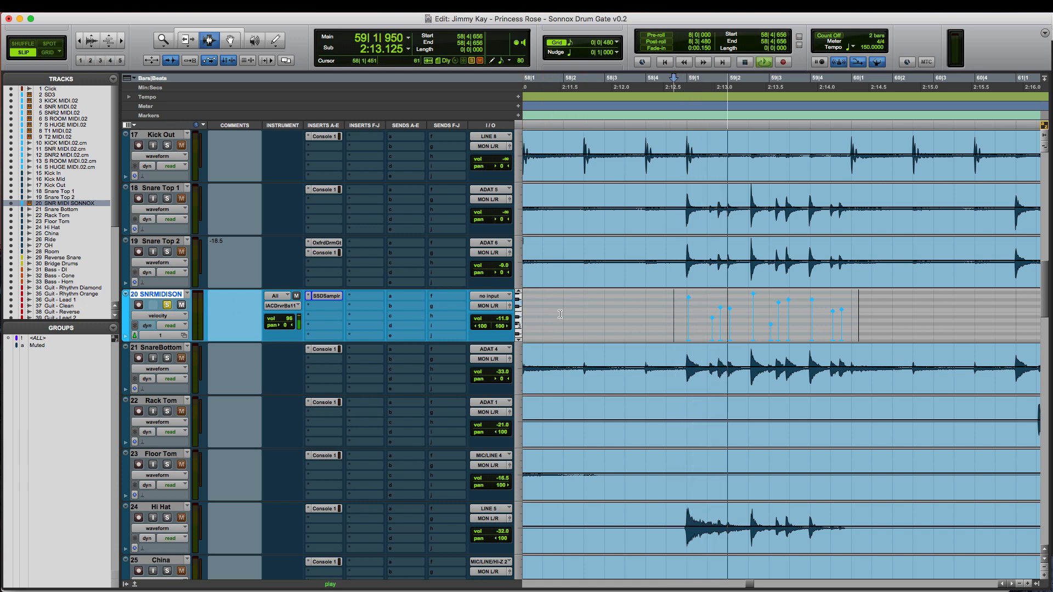
{"action": "key", "text": "space"}
Route the MIDI output of SNR MIDI SONNOX to SSDSampler 3, channel 1, and play the fill from beat 3 of bar 58
{"action": "left_click", "coordinate": [632, 315]}
{"action": "left_click", "coordinate": [287, 307]}
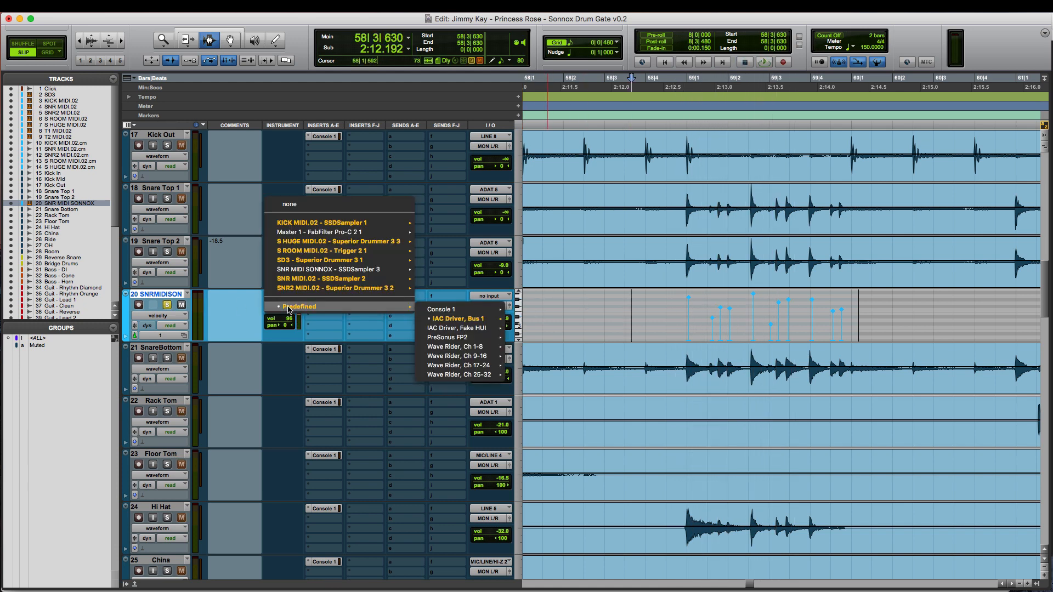
{"action": "left_click", "coordinate": [532, 291]}
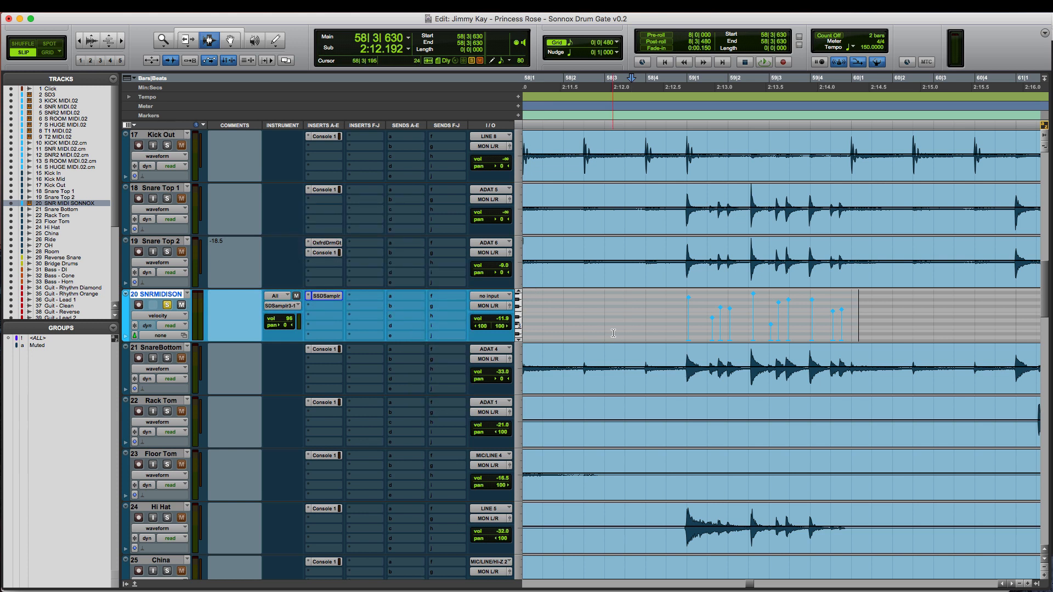
{"action": "key", "text": "space"}
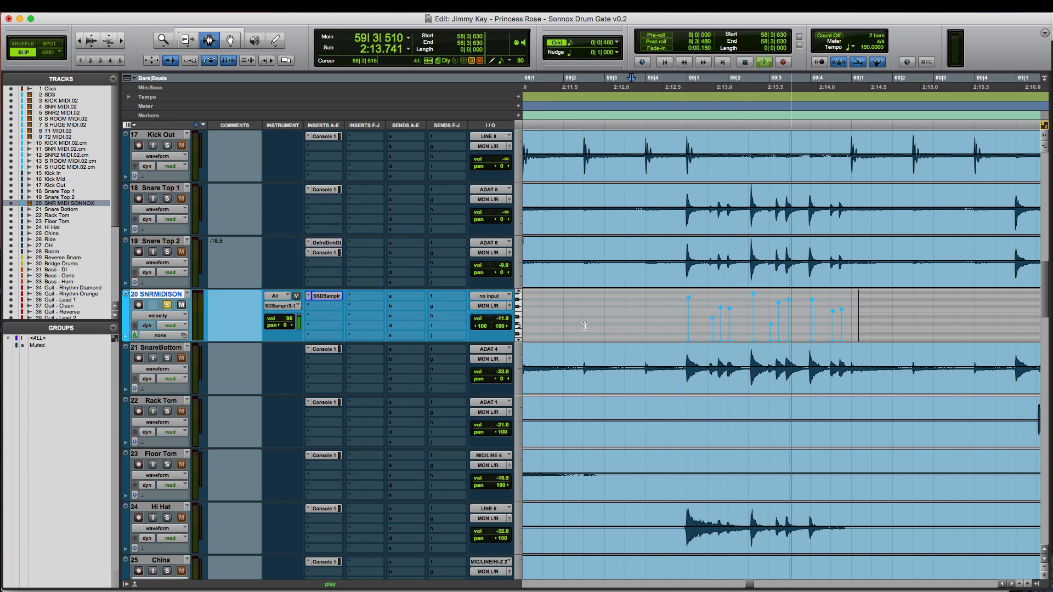
{"action": "key", "text": "space"}
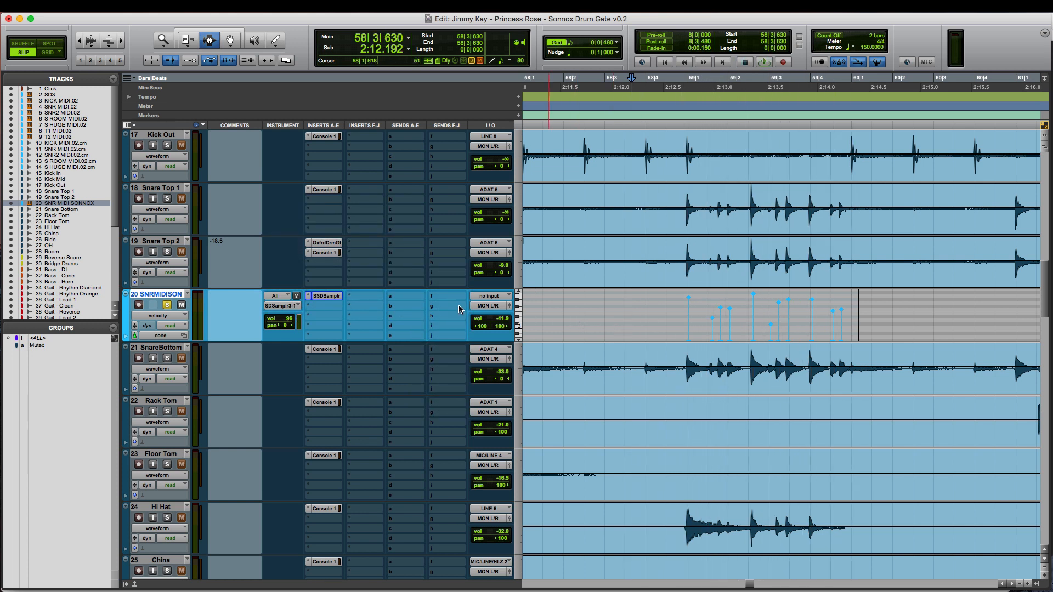
Bring the captured fill's notes into view on SNR MIDI SONNOX, select them and transpose them all to D1
{"action": "left_click", "coordinate": [519, 341]}
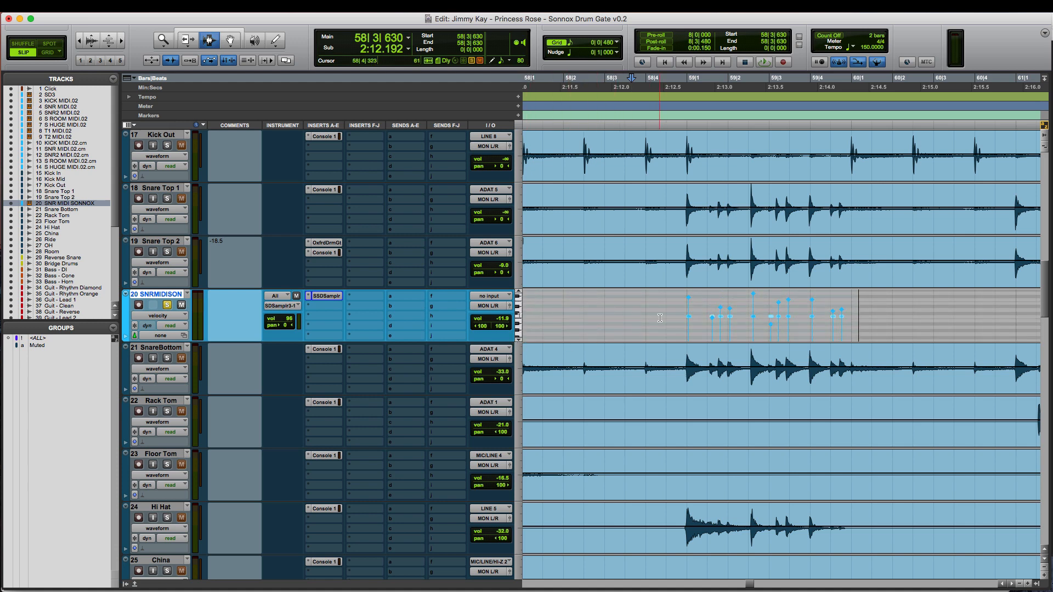
{"action": "left_click_drag", "start_coordinate": [657, 322], "coordinate": [891, 322]}
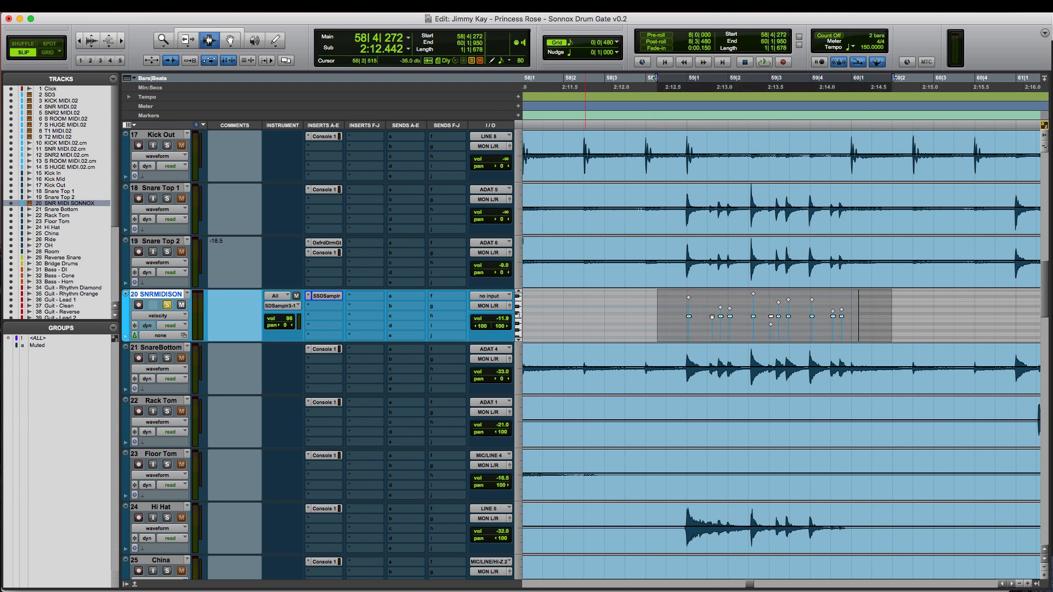
{"action": "left_click", "coordinate": [211, 6]}
{"action": "mouse_move", "coordinate": [236, 41]}
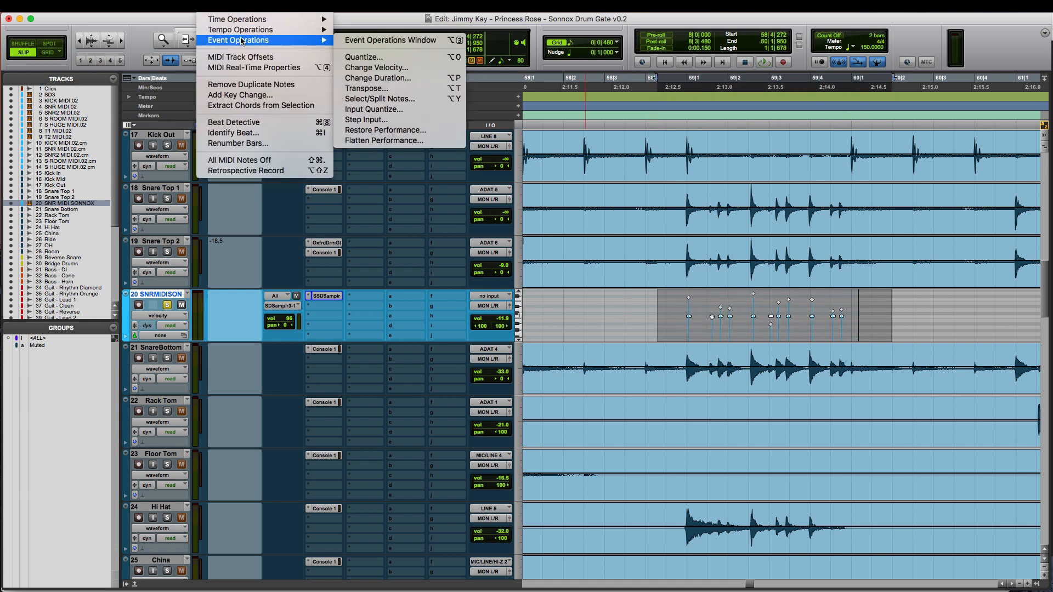
{"action": "left_click", "coordinate": [380, 89]}
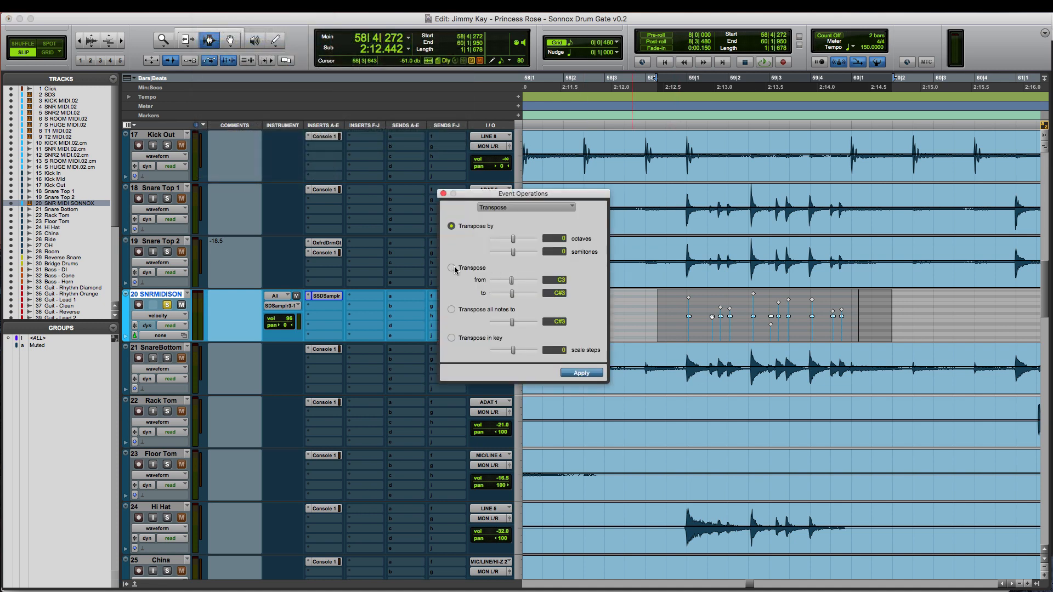
{"action": "left_click", "coordinate": [451, 309]}
{"action": "left_click", "coordinate": [552, 321]}
{"action": "type", "text": "D1"}
{"action": "key", "text": "Return"}
{"action": "left_click", "coordinate": [582, 373]}
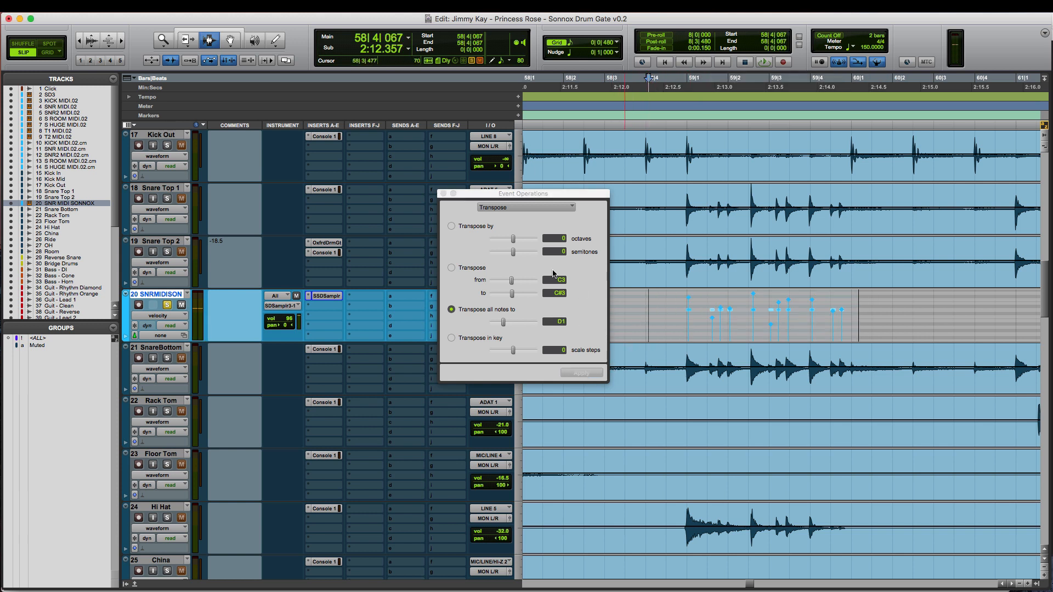
Close the transpose settings and play the soloed snare fill from beat 4 of bar 58
{"action": "left_click", "coordinate": [443, 194]}
{"action": "key", "text": "space"}
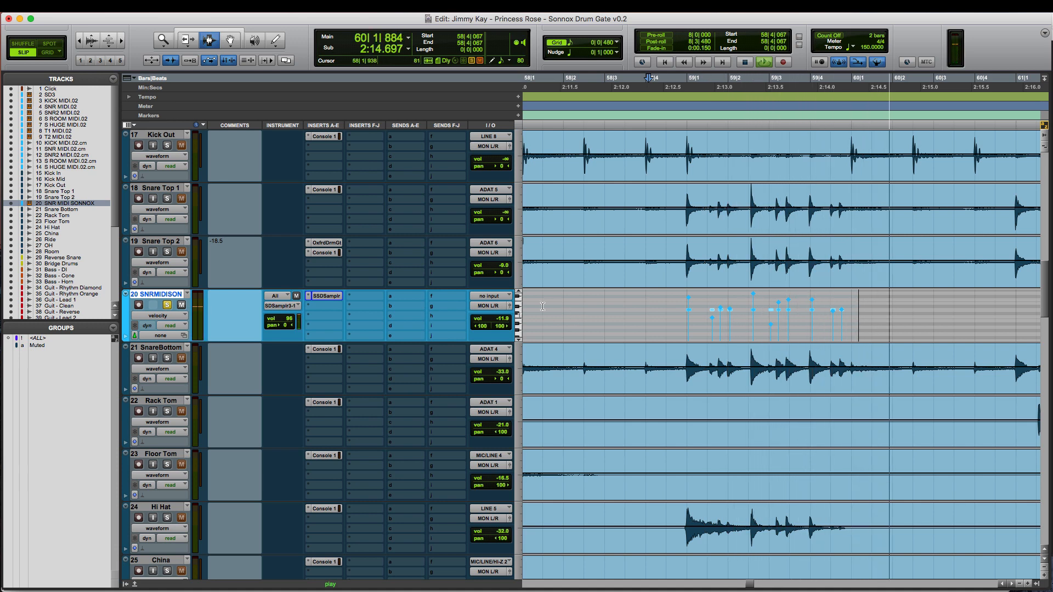
{"action": "key", "text": "space"}
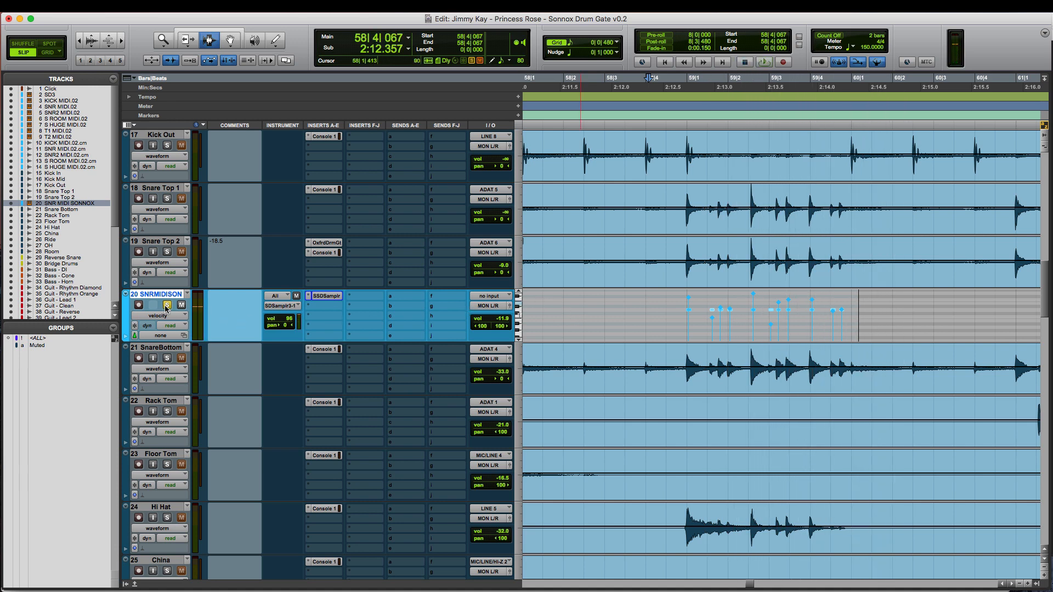
Reopen the Oxford Drum Gate on Snare Top 2, review its Detection page and close the plug-in
{"action": "left_click", "coordinate": [328, 243]}
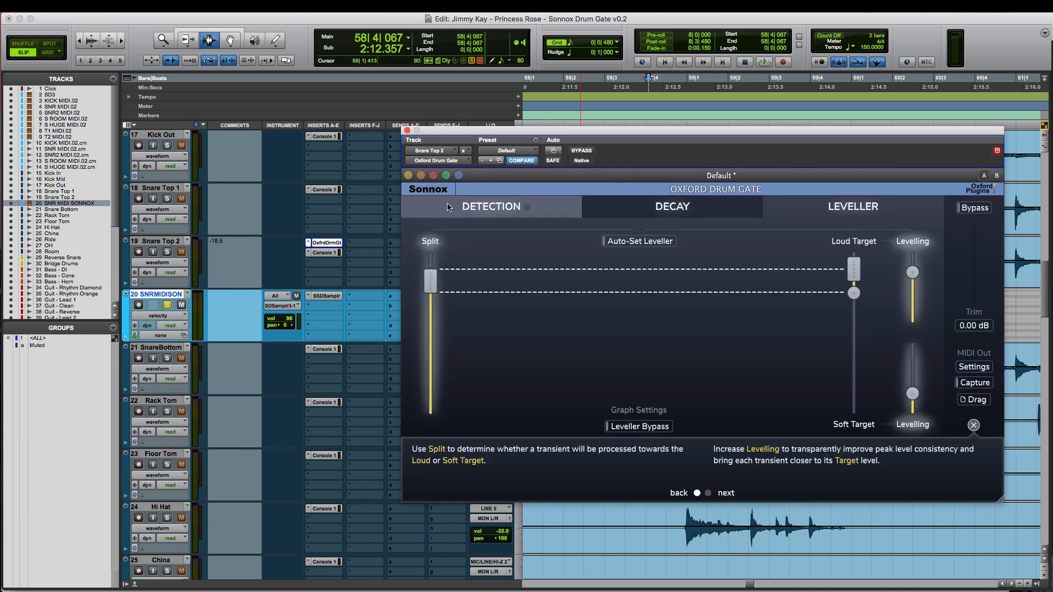
{"action": "left_click", "coordinate": [484, 209]}
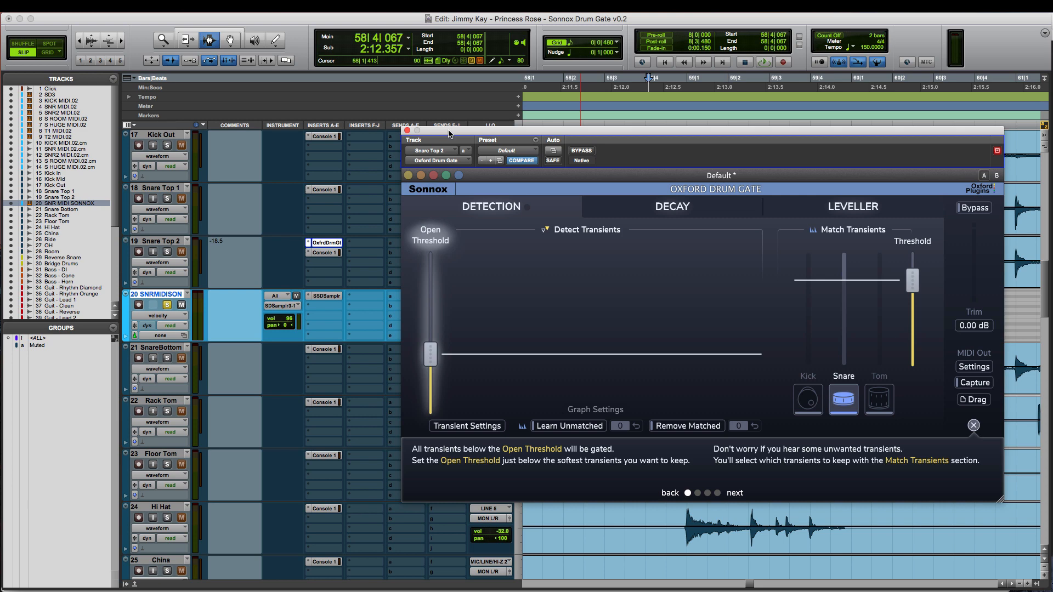
{"action": "left_click_drag", "start_coordinate": [447, 131], "coordinate": [414, 126]}
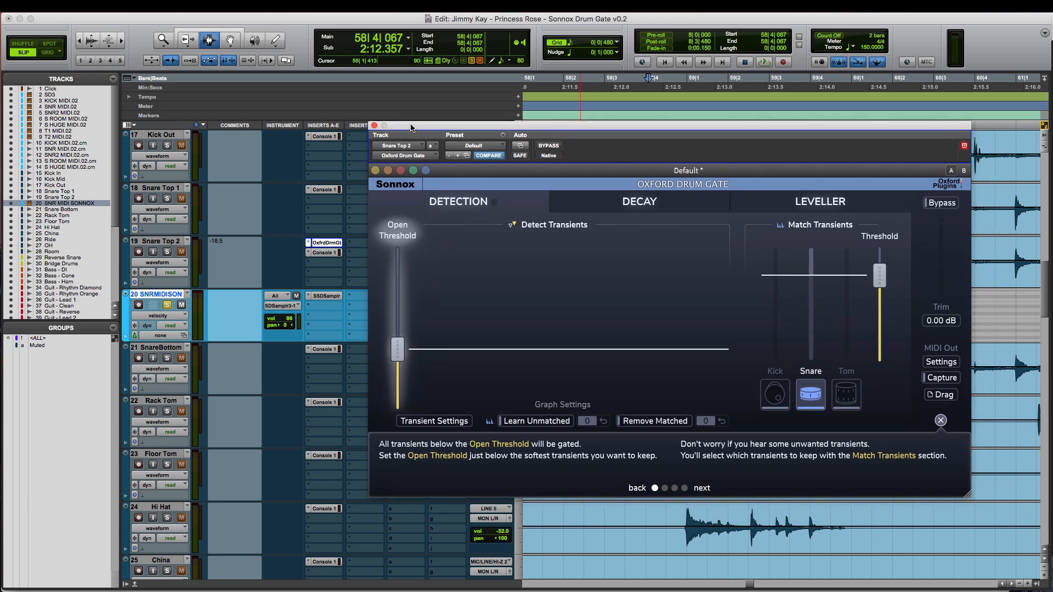
{"action": "left_click", "coordinate": [375, 126]}
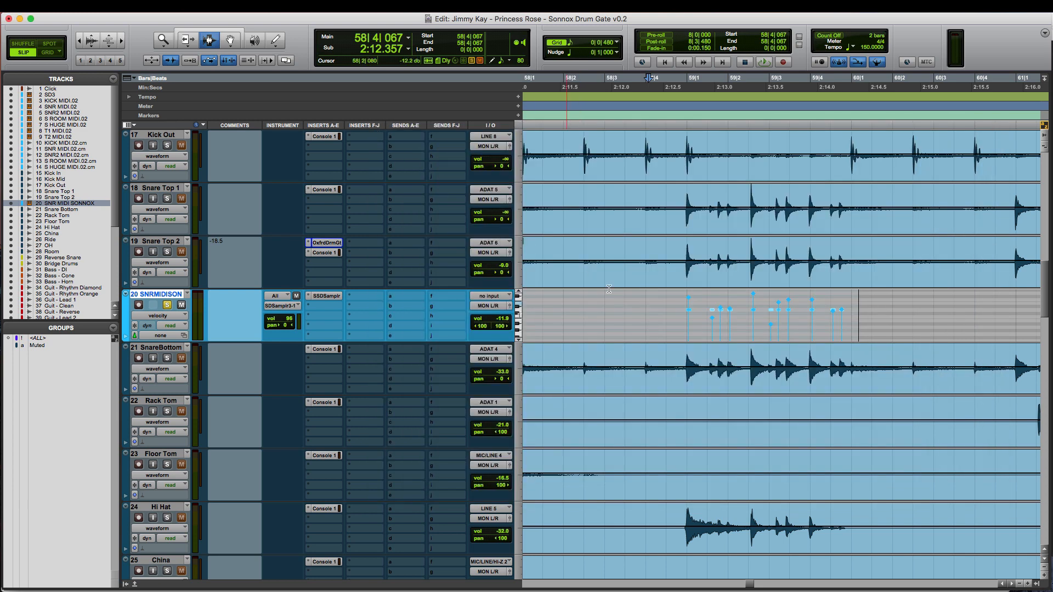
Play the full mix from the SC marker at beat 3 of bar 41 and view the vocal tracks across the song
{"action": "left_click", "coordinate": [645, 302]}
{"action": "left_click", "coordinate": [606, 305]}
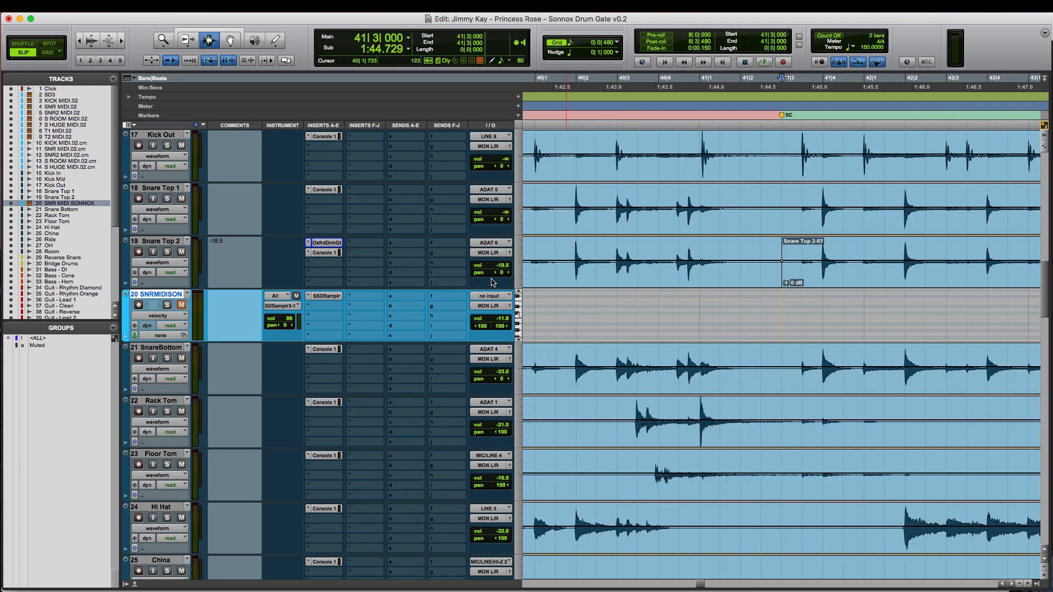
{"action": "key", "text": "space"}
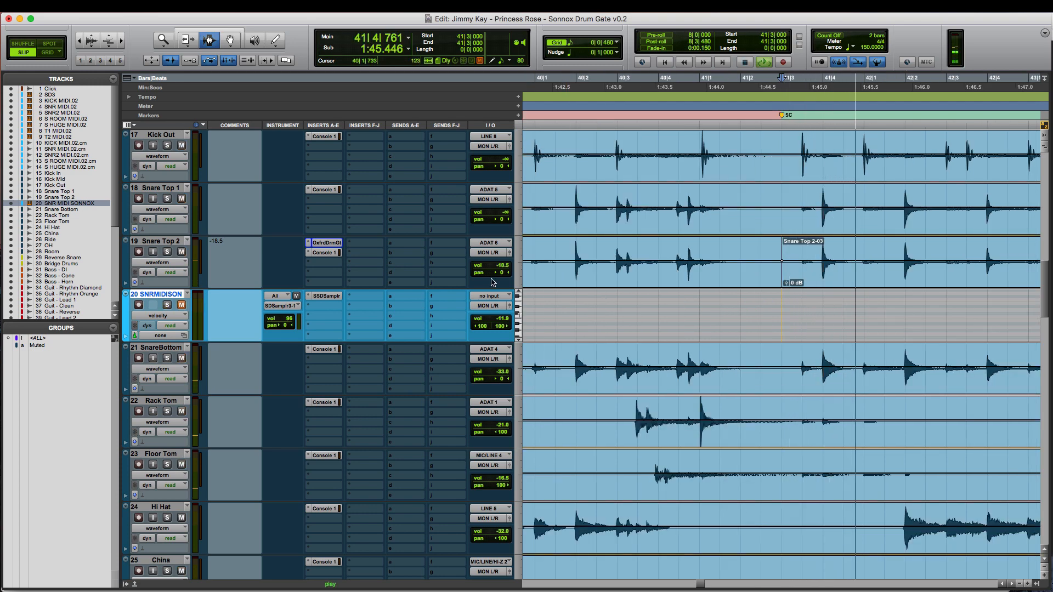
{"action": "scroll", "coordinate": [633, 284], "scroll_direction": "down", "scroll_amount": 15}
{"action": "scroll", "coordinate": [633, 284], "scroll_direction": "down", "scroll_amount": 16}
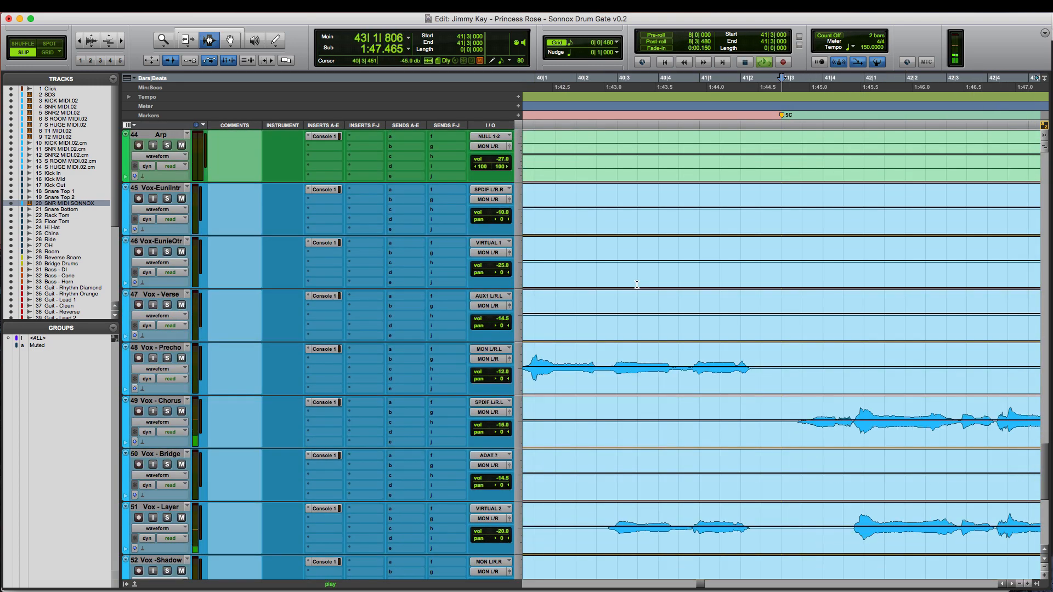
{"action": "key", "text": "super+bracketleft"}
{"action": "key", "text": "super+bracketleft"}
{"action": "key", "text": "r"}
{"action": "key", "text": "r"}
{"action": "key", "text": "r"}
{"action": "scroll", "coordinate": [643, 285], "scroll_direction": "up", "scroll_amount": 3}
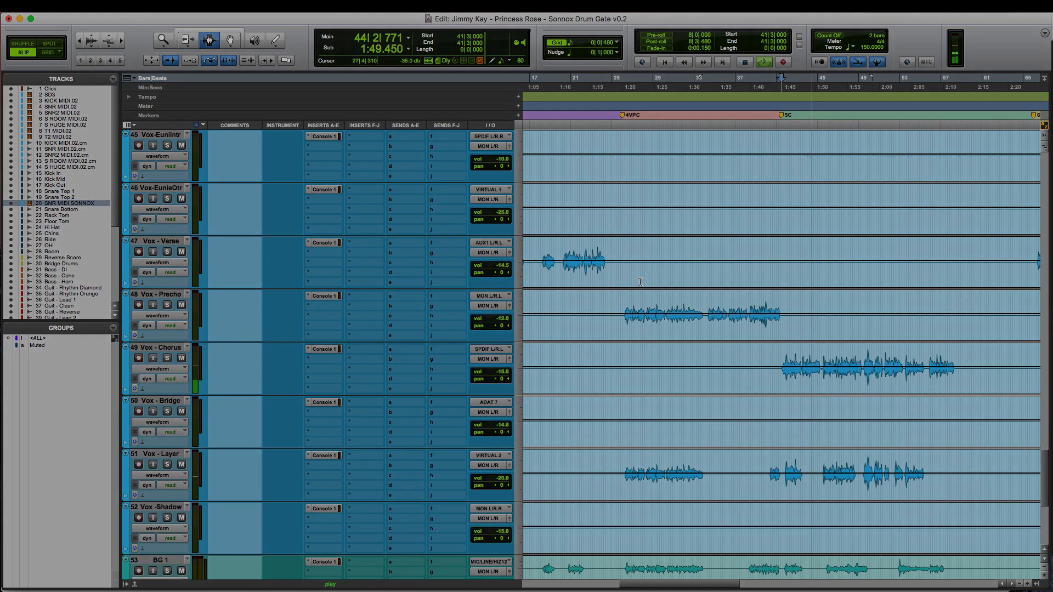